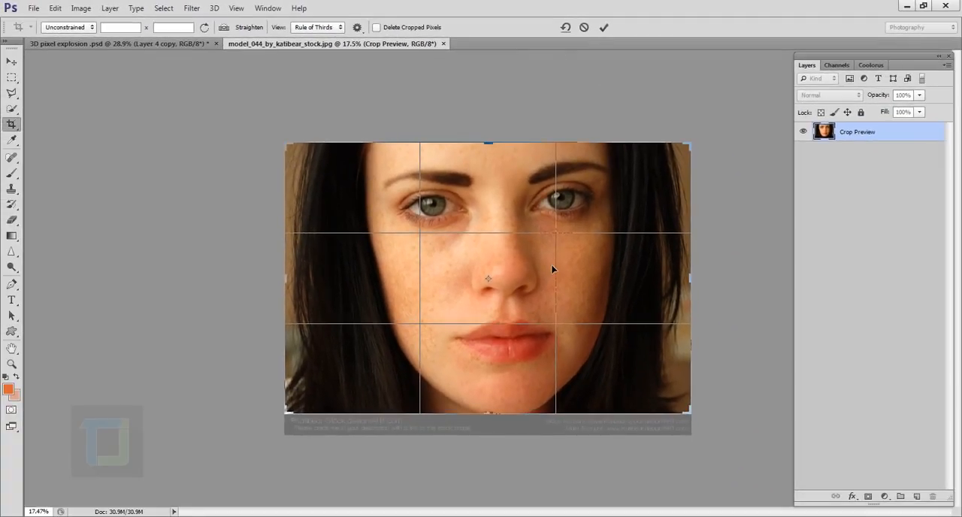
# - Extend the canvas symmetrically beyond both sides of the portrait with the Crop tool, by about a third of its width each
pyautogui.scroll(-1, 552, 266)
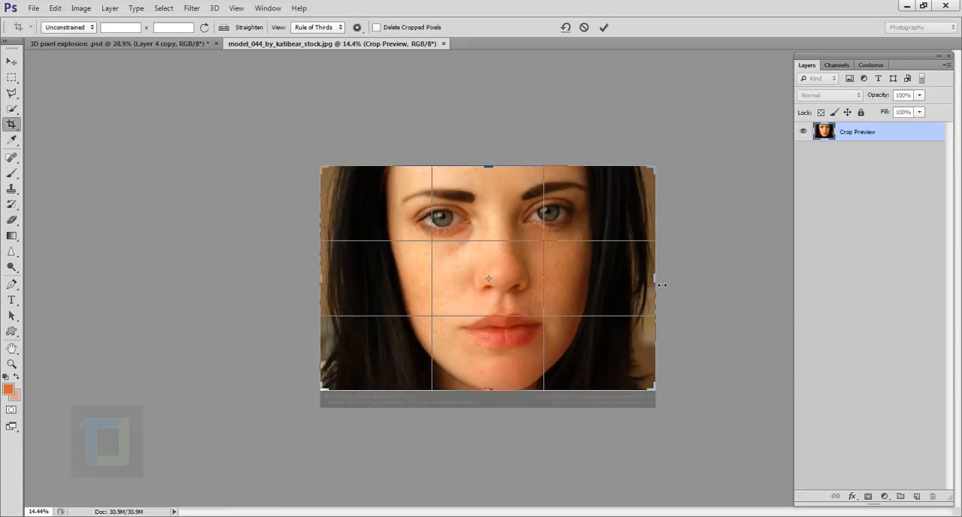
pyautogui.press('alt')
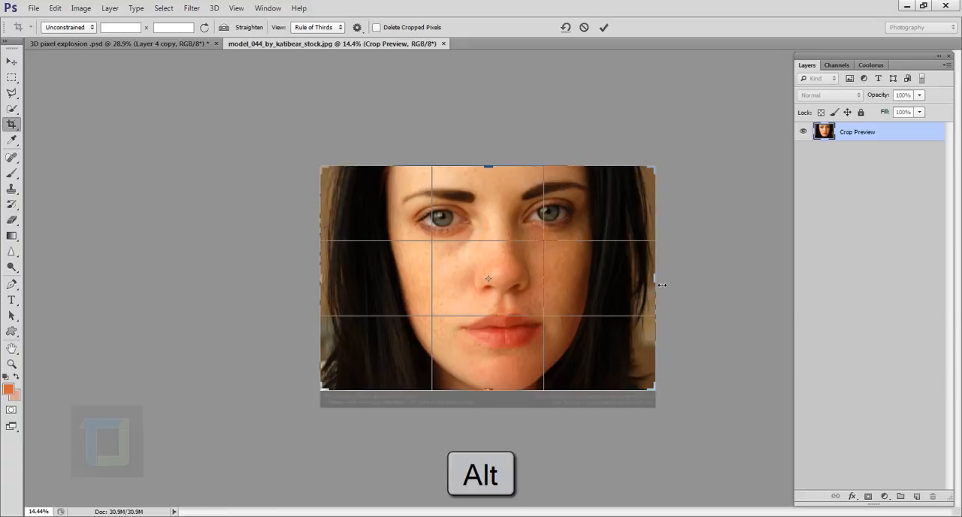
pyautogui.moveTo(662, 285); pyautogui.dragTo(786, 282)
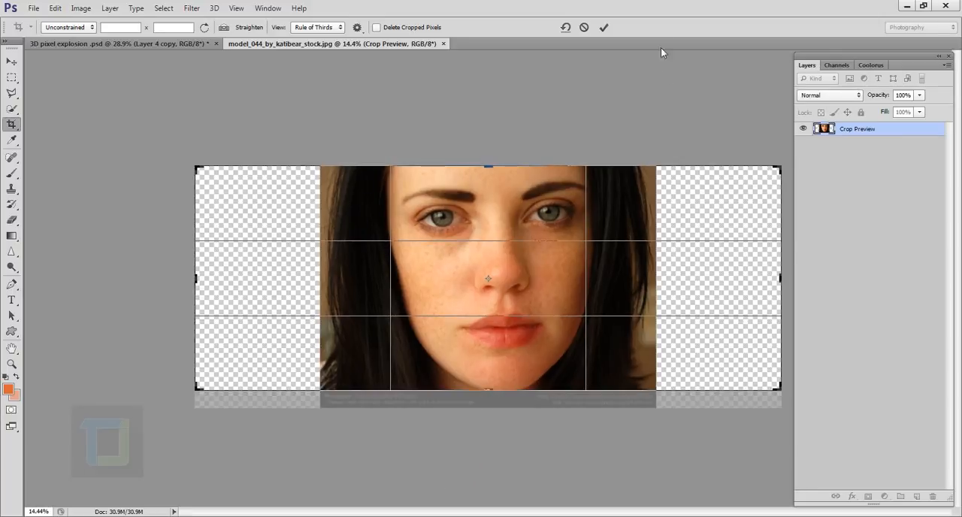
pyautogui.click(604, 28)
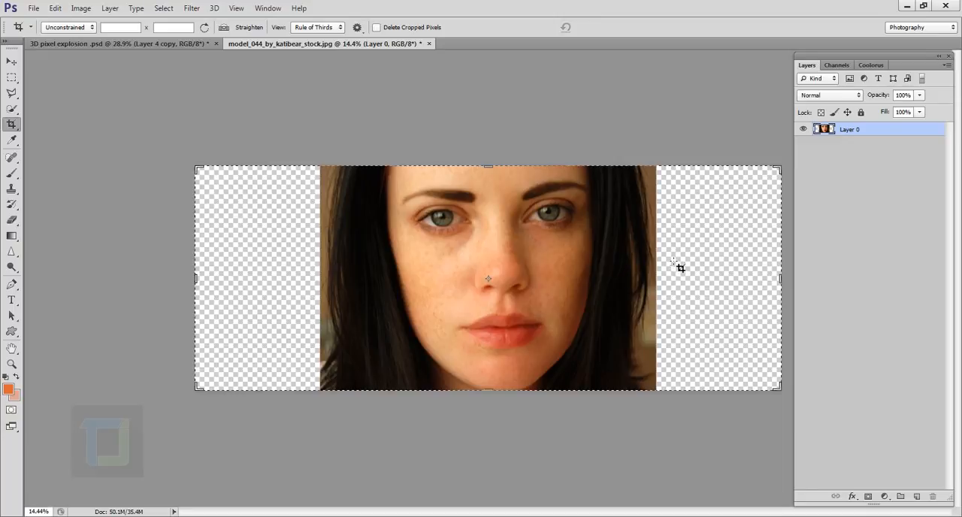
pyautogui.click(11, 63)
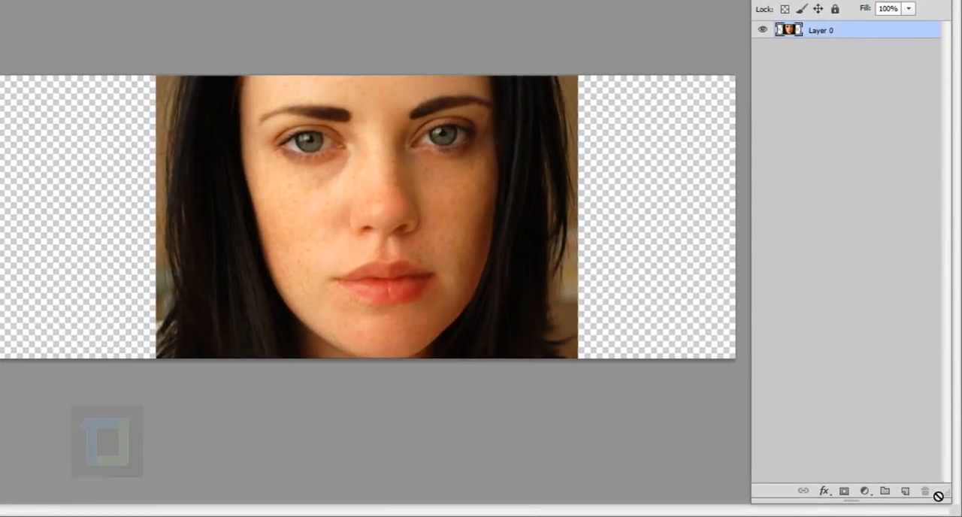
# - Add a new layer beneath Layer 0 and fill it with black using the Paint Bucket tool
pyautogui.click(907, 491)
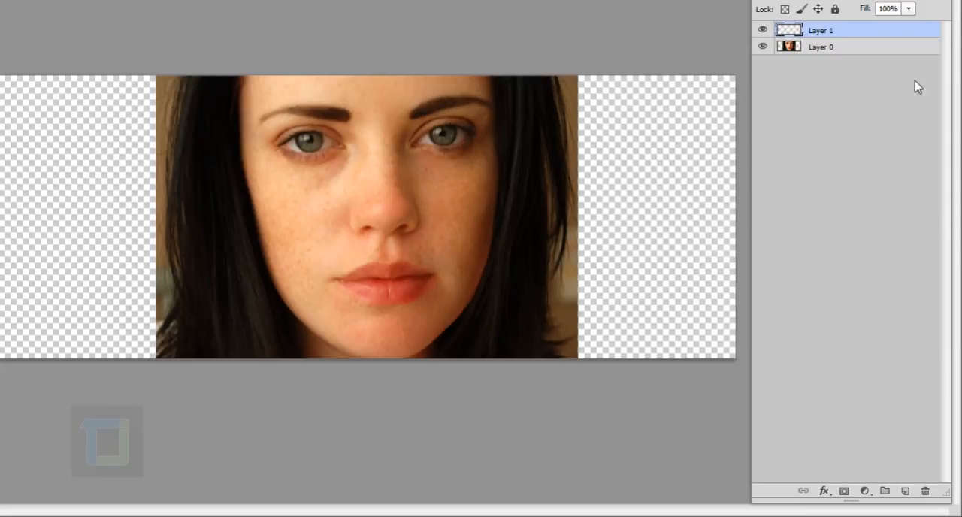
pyautogui.moveTo(848, 32); pyautogui.dragTo(851, 65)
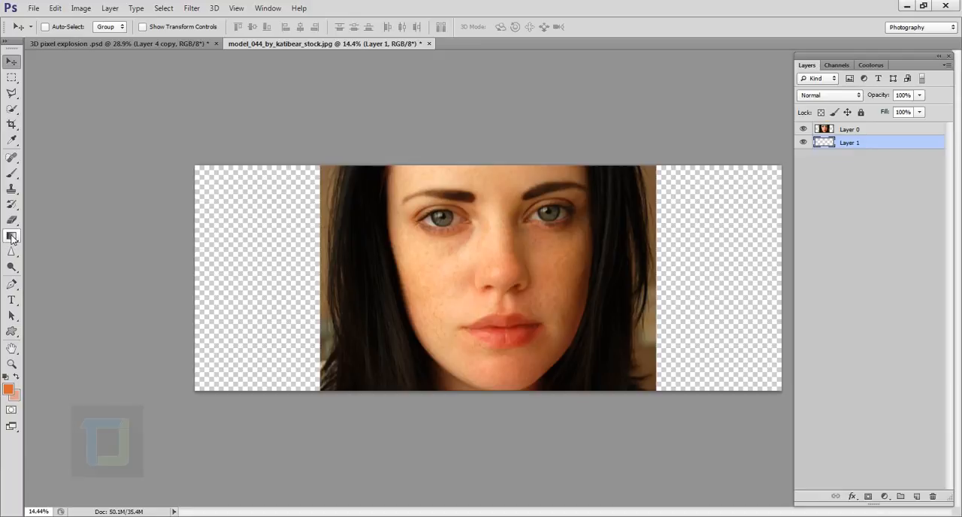
pyautogui.click(12, 237)
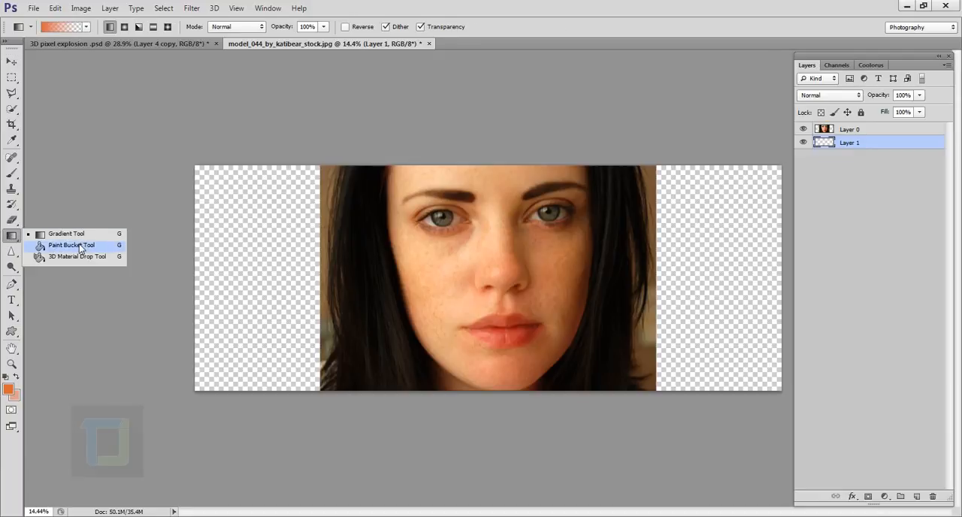
pyautogui.click(72, 245)
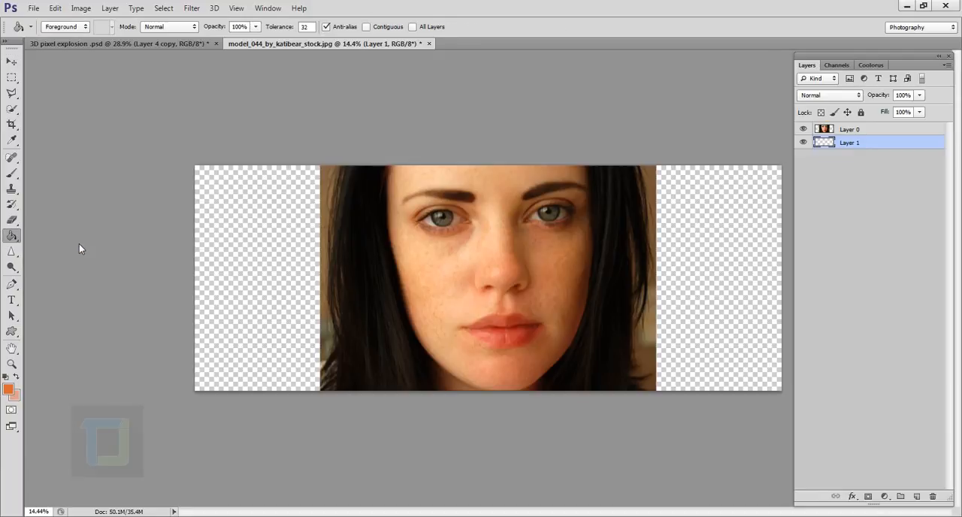
pyautogui.click(273, 291)
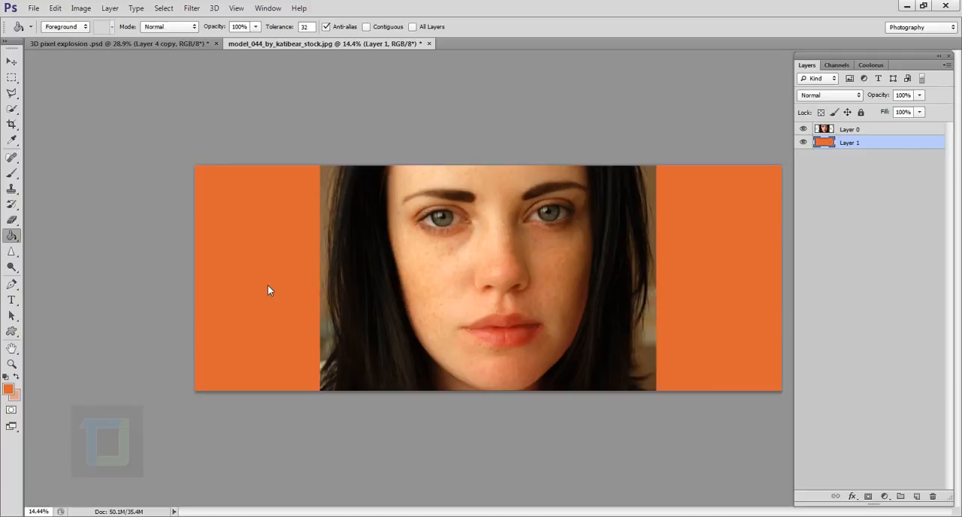
pyautogui.click(5, 377)
pyautogui.click(256, 292)
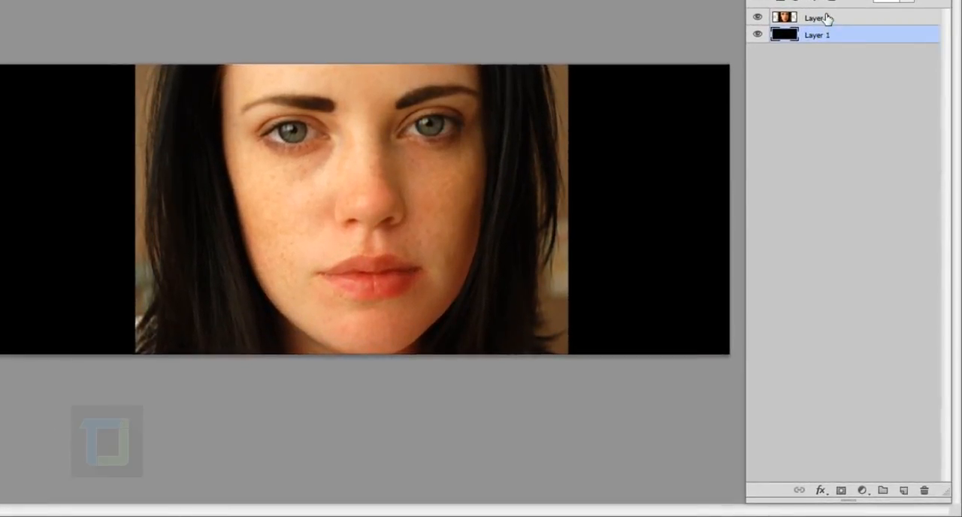
# - Add a layer mask to Layer 0 and paint black over the portrait's left edge with a soft 800 px brush
pyautogui.click(833, 62)
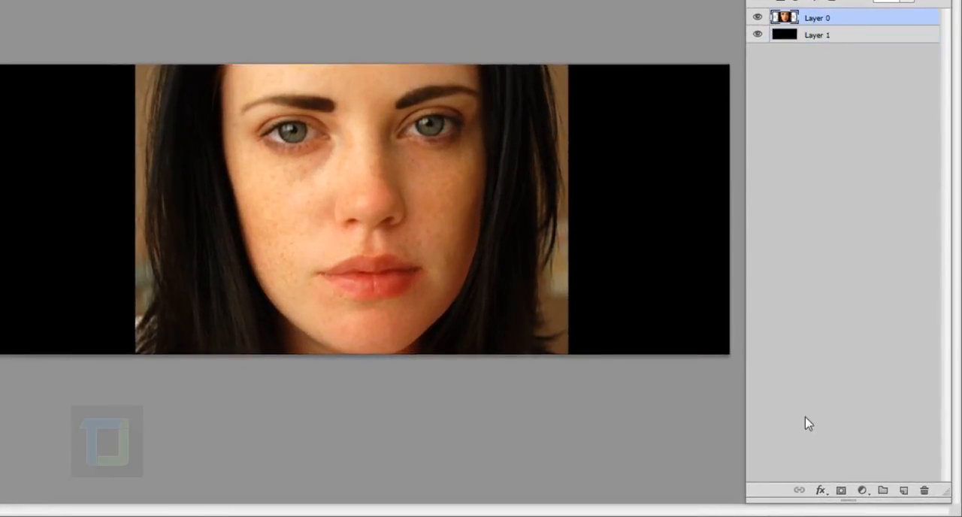
pyautogui.click(845, 491)
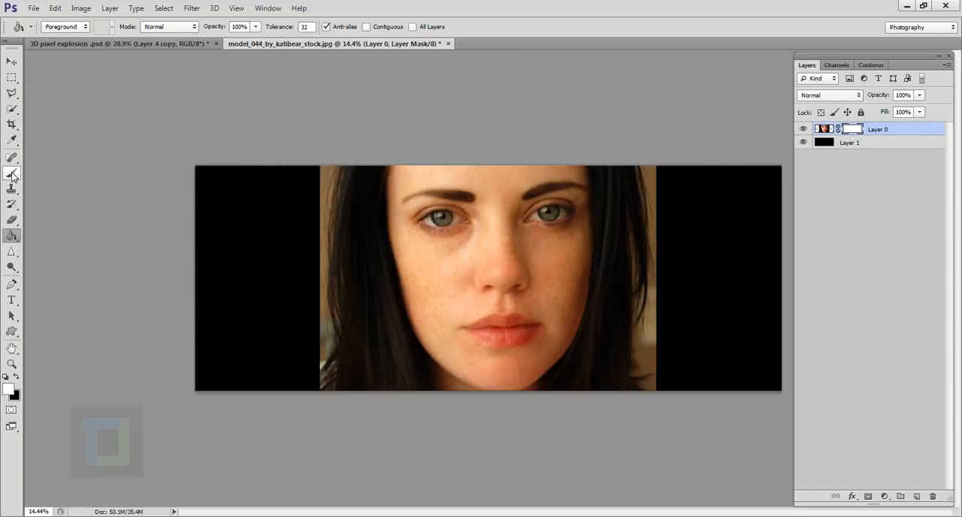
pyautogui.moveTo(12, 176); pyautogui.dragTo(57, 176)
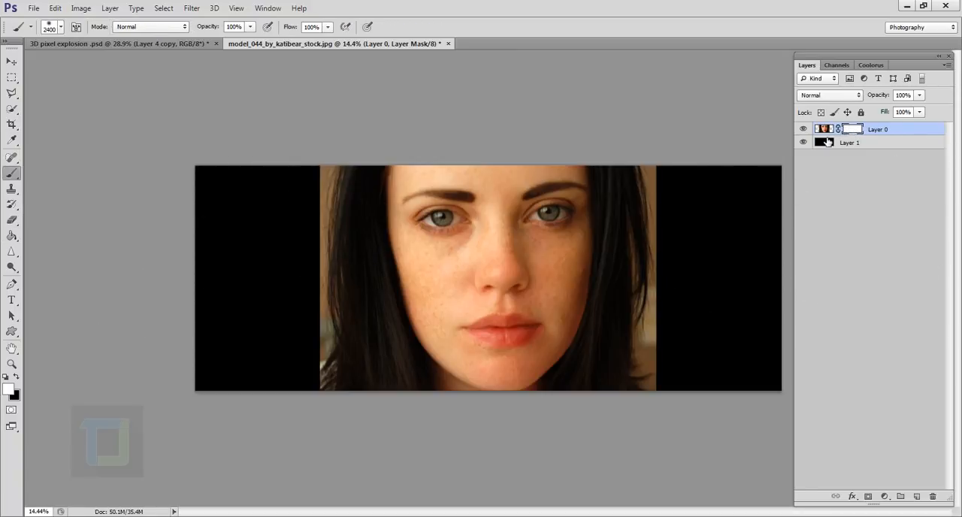
pyautogui.press('[')
pyautogui.press('[')
pyautogui.press('[')
pyautogui.press('[')
pyautogui.press('[')
pyautogui.press('[')
pyautogui.press('[')
pyautogui.press('[')
pyautogui.press('[')
pyautogui.press('[')
pyautogui.press('[')
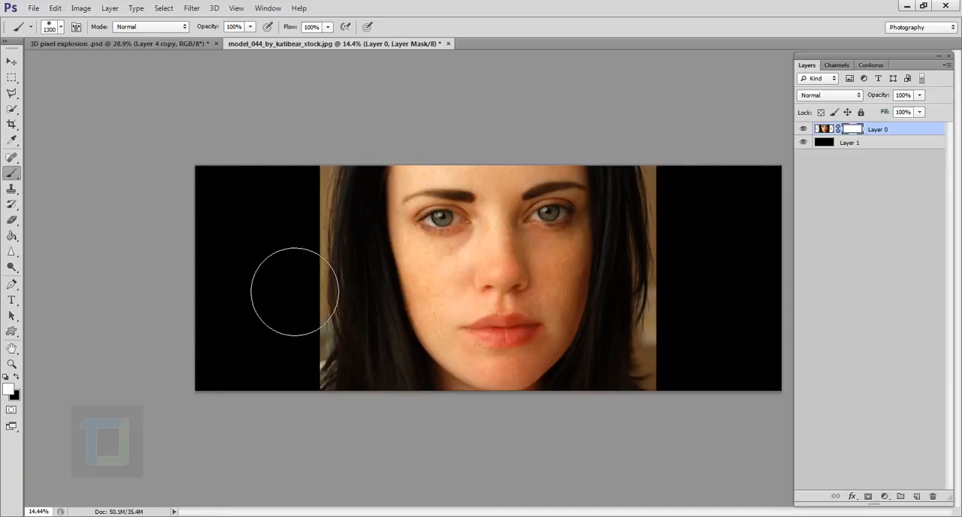
pyautogui.press('[')
pyautogui.click(15, 378)
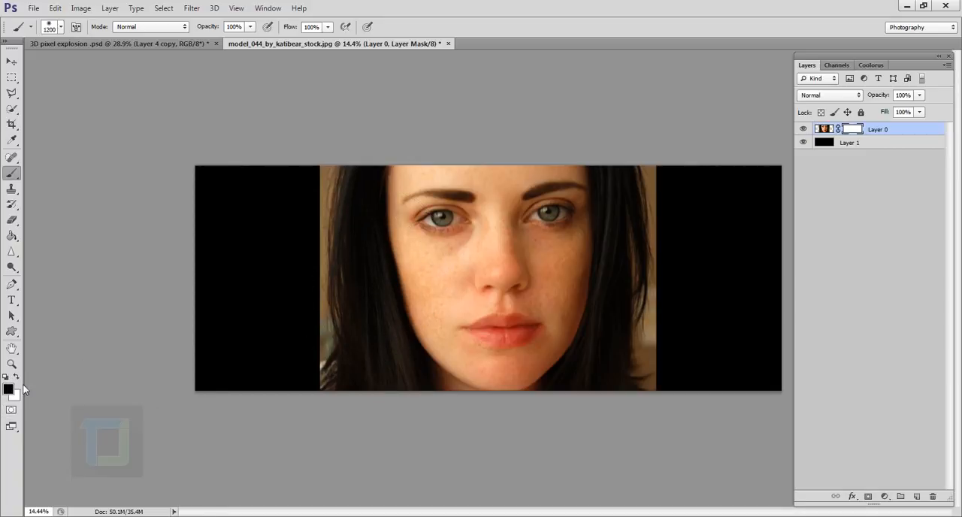
pyautogui.press('[')
pyautogui.press('[')
pyautogui.press('[')
pyautogui.press('[')
pyautogui.click(340, 199)
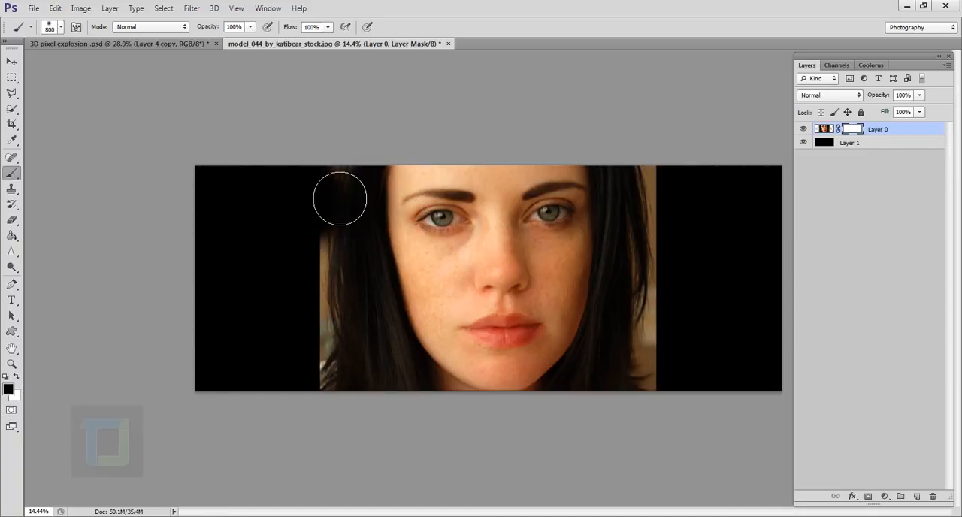
pyautogui.moveTo(339, 198)
pyautogui.mouseDown()
pyautogui.moveTo(342, 161)
pyautogui.moveTo(326, 298)
pyautogui.moveTo(331, 255)
pyautogui.moveTo(333, 335)
pyautogui.moveTo(339, 276)
pyautogui.moveTo(353, 448)
pyautogui.moveTo(351, 282)
pyautogui.moveTo(367, 131)
pyautogui.mouseUp()
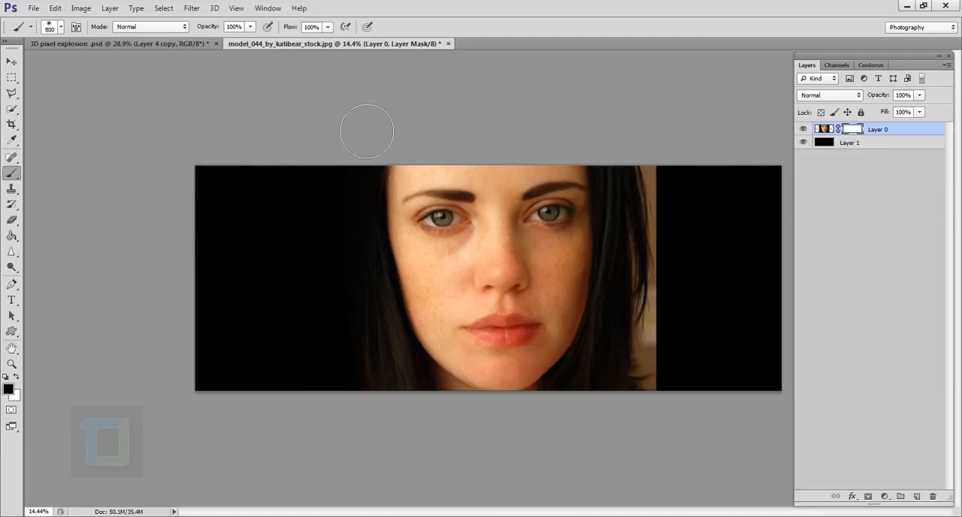
# - Mask out the portrait's right edge by painting black over the hair and background with a soft 1000 px brush
pyautogui.click(60, 30)
pyautogui.click(469, 3)
pyautogui.press(']')
pyautogui.press(']')
pyautogui.moveTo(687, 403)
pyautogui.mouseDown()
pyautogui.moveTo(681, 182)
pyautogui.moveTo(678, 247)
pyautogui.mouseUp()
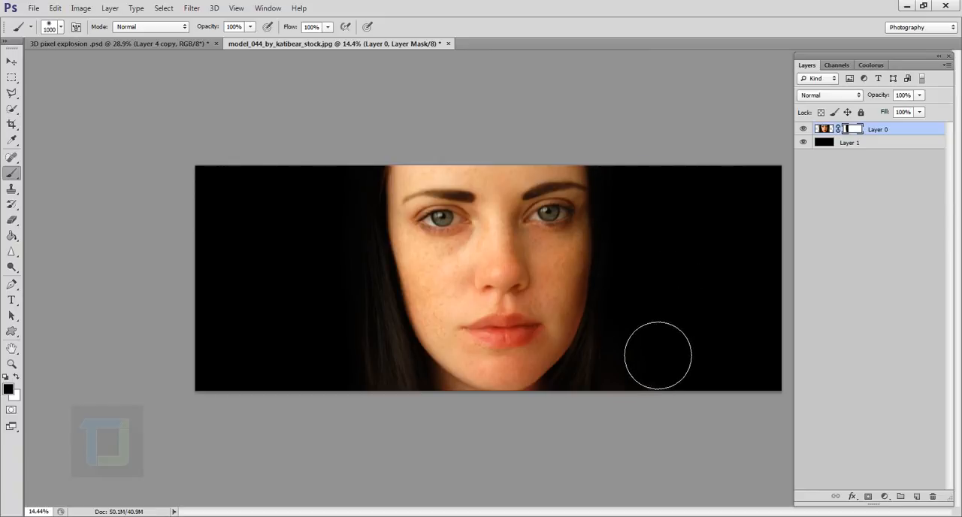
pyautogui.moveTo(606, 454)
pyautogui.mouseDown()
pyautogui.moveTo(641, 406)
pyautogui.moveTo(702, 359)
pyautogui.moveTo(719, 322)
pyautogui.mouseUp()
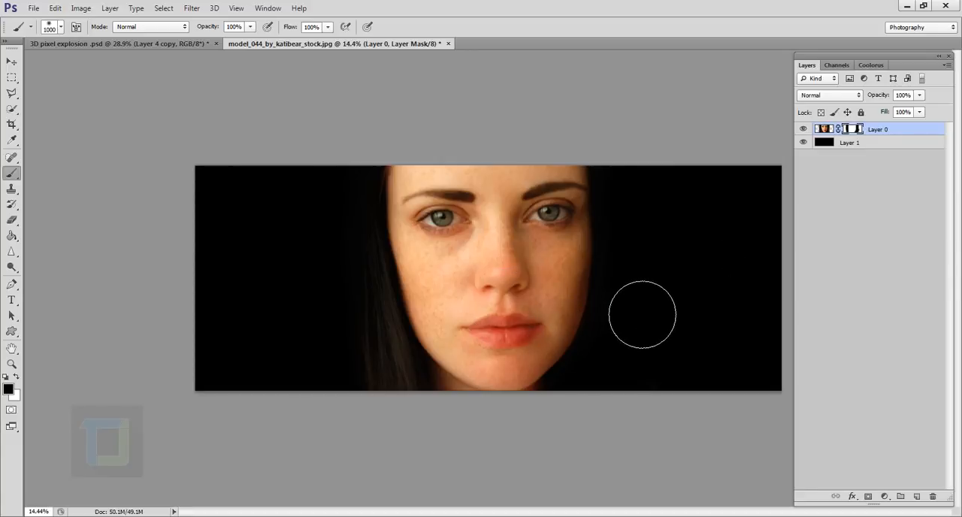
# - Restore part of the masked right edge with white, paint black over it again, and swap the foreground and background colours
pyautogui.click(15, 380)
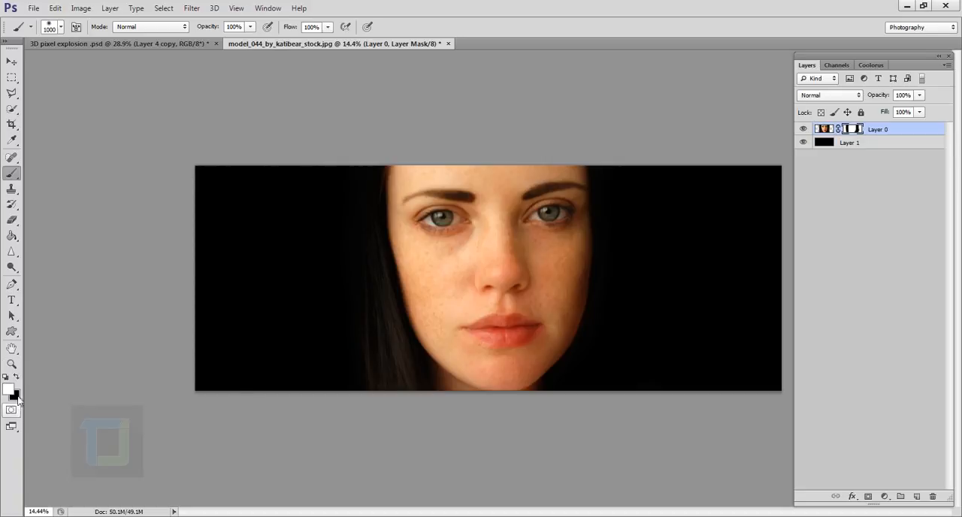
pyautogui.moveTo(612, 318)
pyautogui.mouseDown()
pyautogui.moveTo(643, 276)
pyautogui.moveTo(660, 275)
pyautogui.moveTo(677, 289)
pyautogui.moveTo(687, 354)
pyautogui.mouseUp()
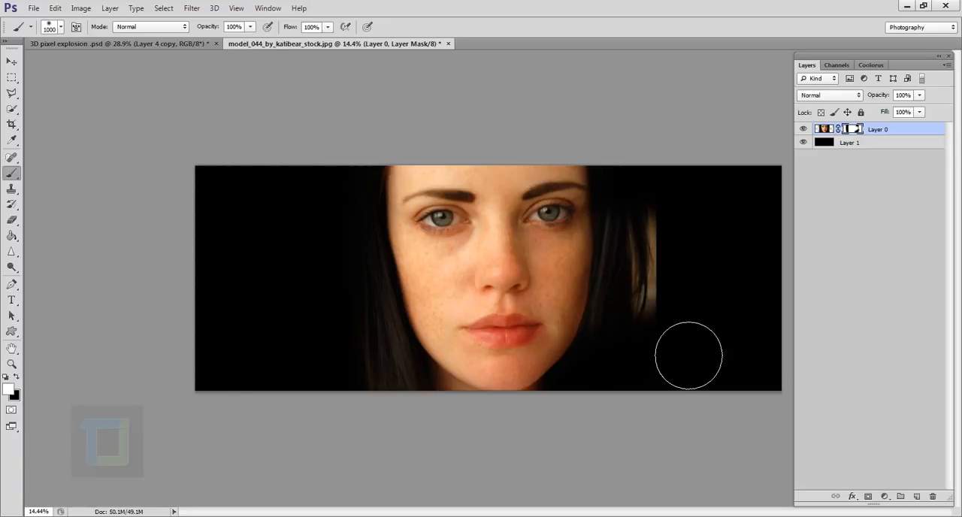
pyautogui.click(15, 380)
pyautogui.moveTo(657, 367)
pyautogui.mouseDown()
pyautogui.moveTo(678, 339)
pyautogui.moveTo(692, 286)
pyautogui.mouseUp()
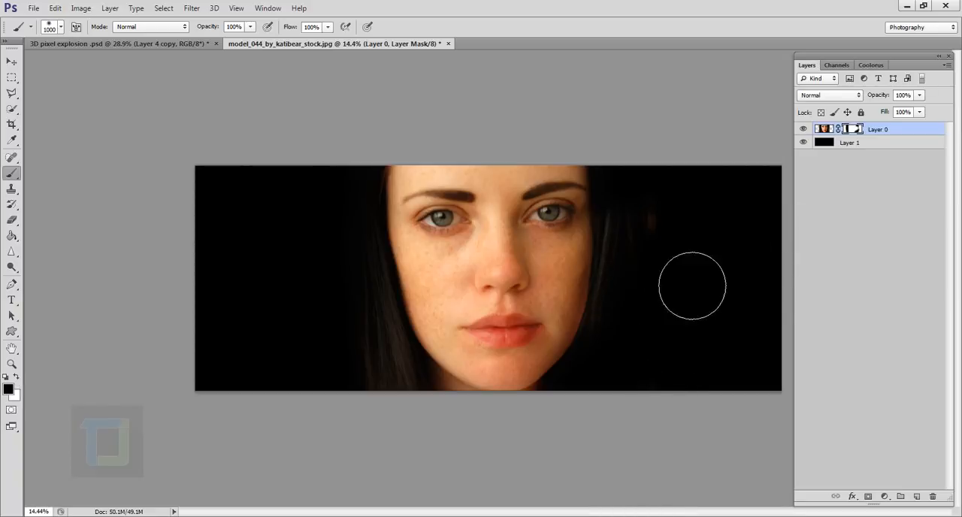
pyautogui.press('x')
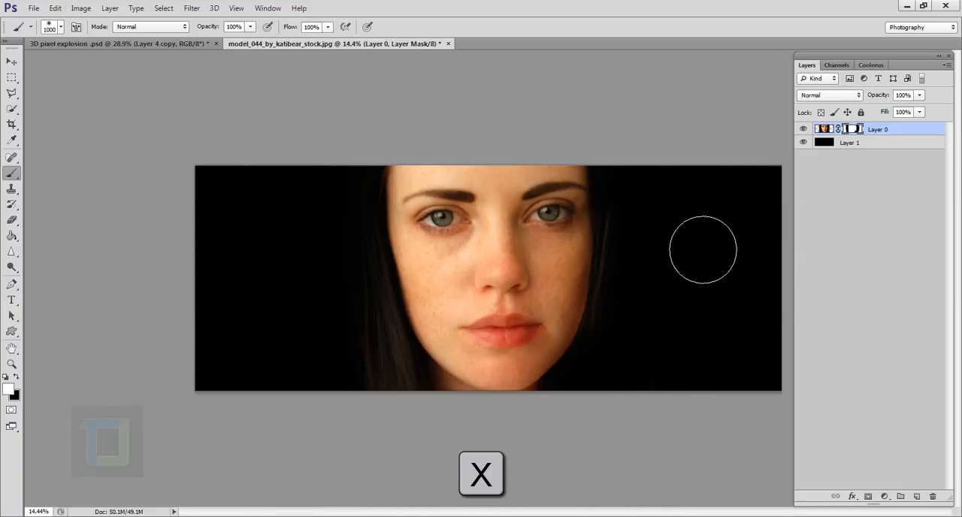
pyautogui.press('x')
pyautogui.press('x')
pyautogui.press('x')
pyautogui.press('x')
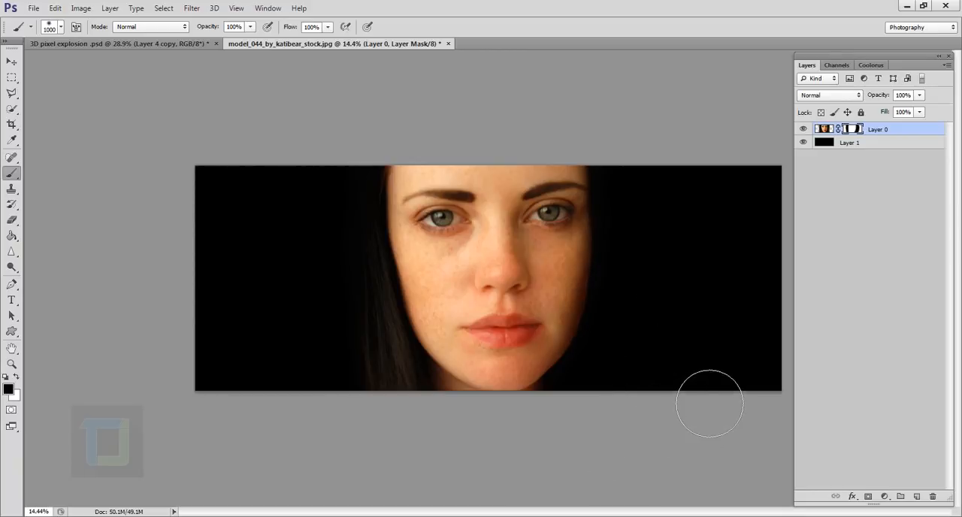
pyautogui.scroll(-3, 696, 390)
pyautogui.scroll(3, 682, 380)
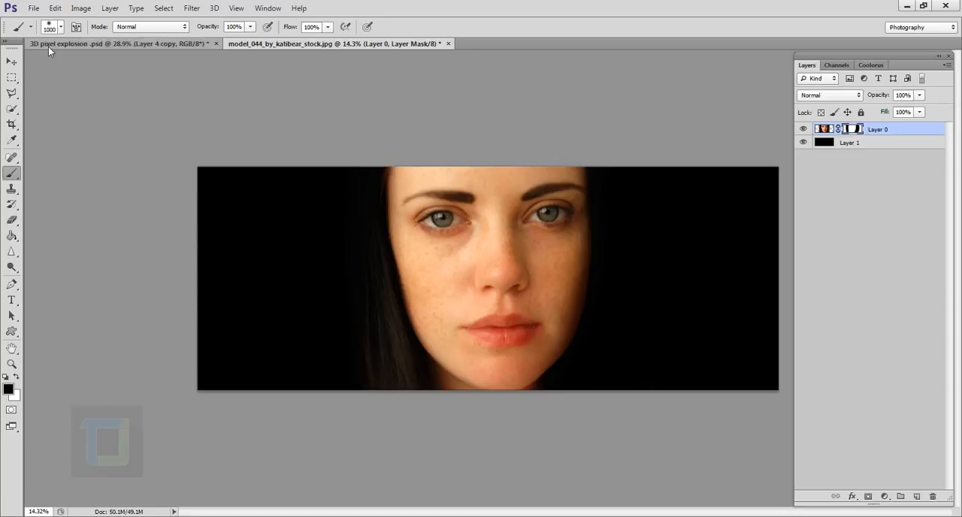
# - Create a new 20 × 20 pixel RGB document with a white background and a resolution of 100 pixels/inch
pyautogui.click(32, 8)
pyautogui.click(34, 19)
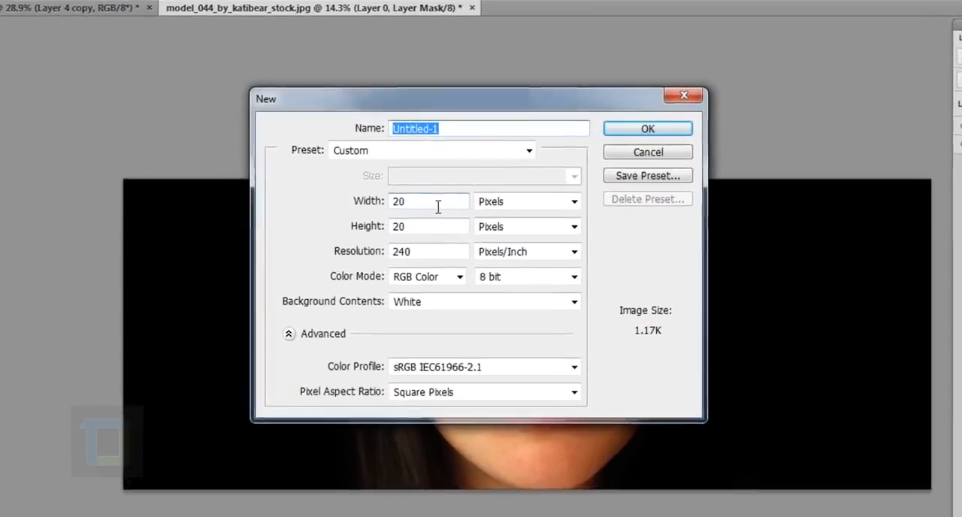
pyautogui.moveTo(423, 184); pyautogui.dragTo(377, 191)
pyautogui.moveTo(451, 248); pyautogui.dragTo(388, 251)
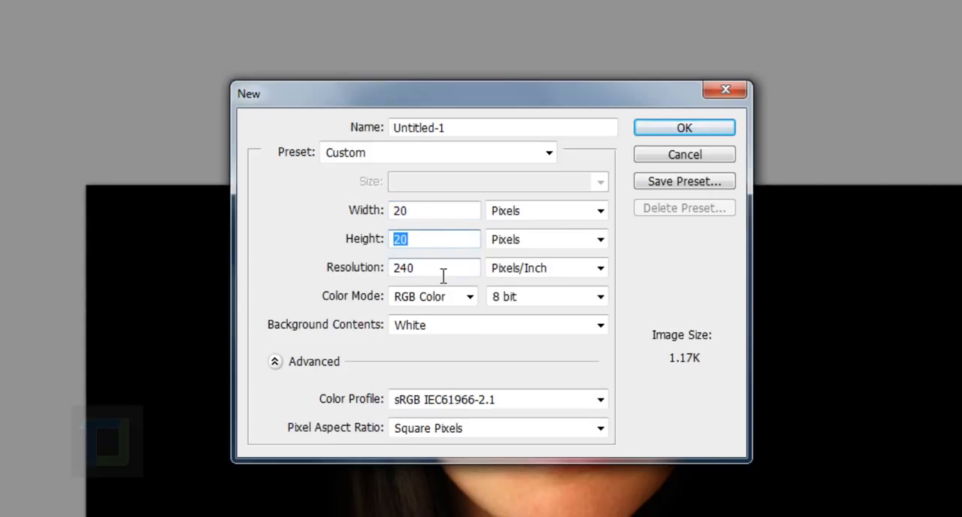
pyautogui.moveTo(445, 272); pyautogui.dragTo(389, 266)
pyautogui.write('1')
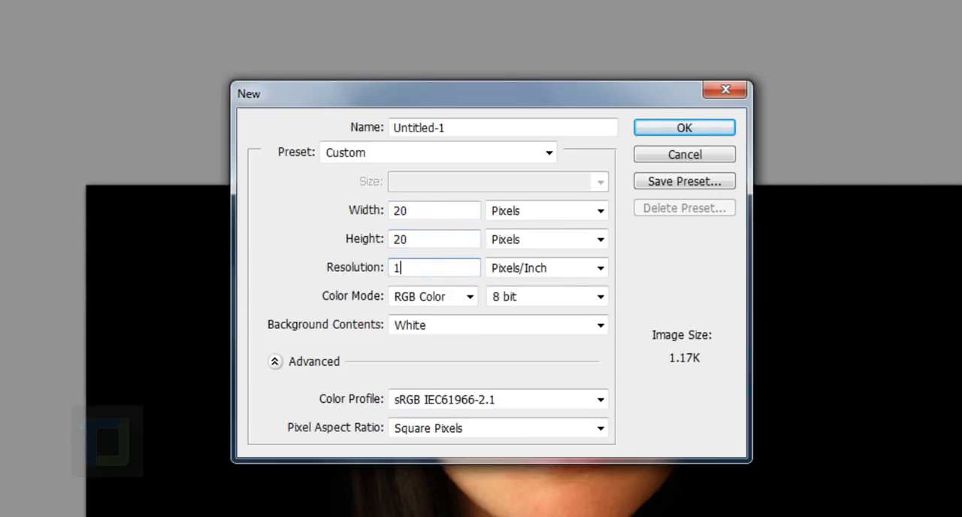
pyautogui.write('00')
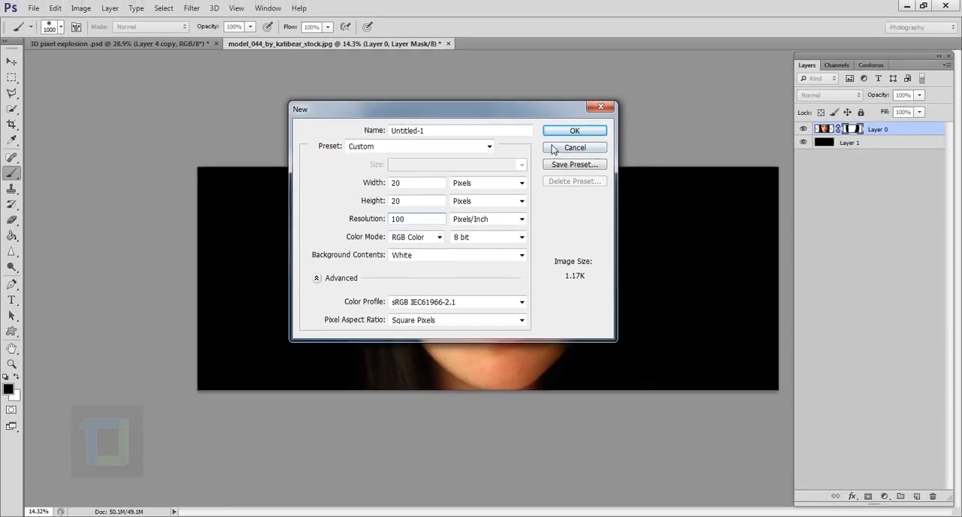
pyautogui.click(570, 133)
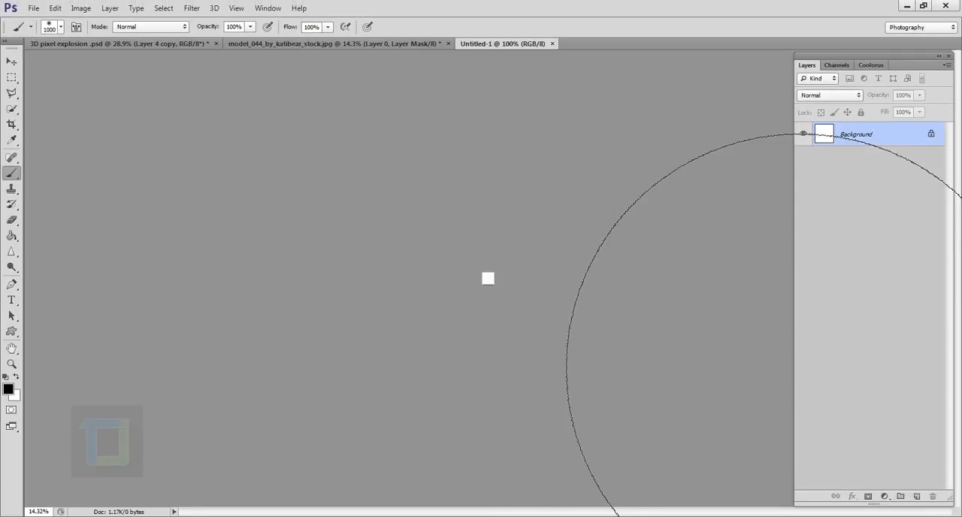
# - Draw straight black lines along the left and bottom edges of the white square with a 1 px brush
pyautogui.hotkey('ctrl', '+')
pyautogui.scroll(11, 485, 297)
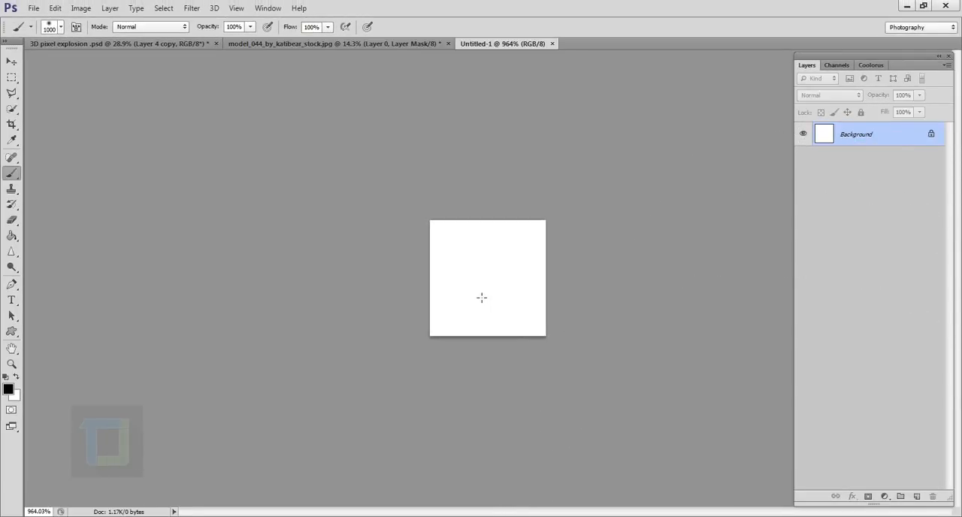
pyautogui.click(59, 28)
pyautogui.moveTo(119, 64); pyautogui.dragTo(18, 64)
pyautogui.click(421, 5)
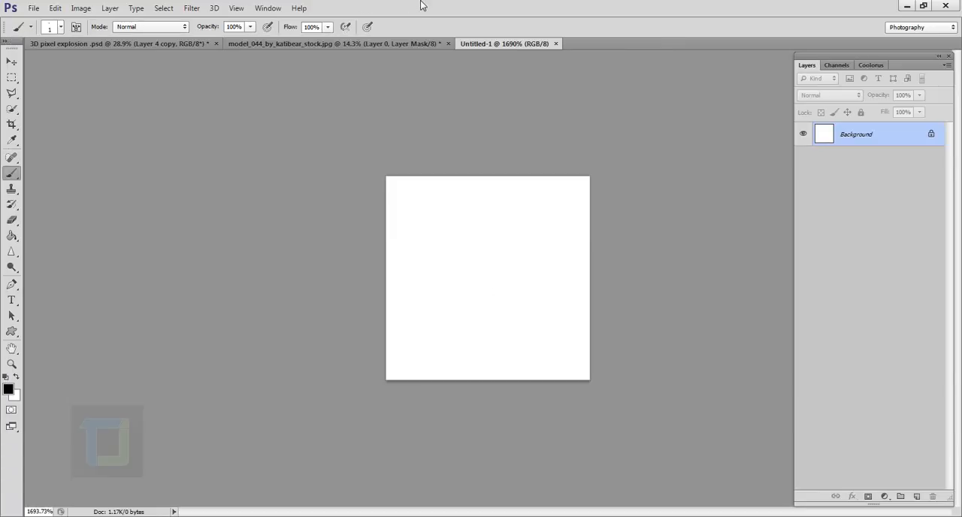
pyautogui.click(392, 183)
pyautogui.press('shift')
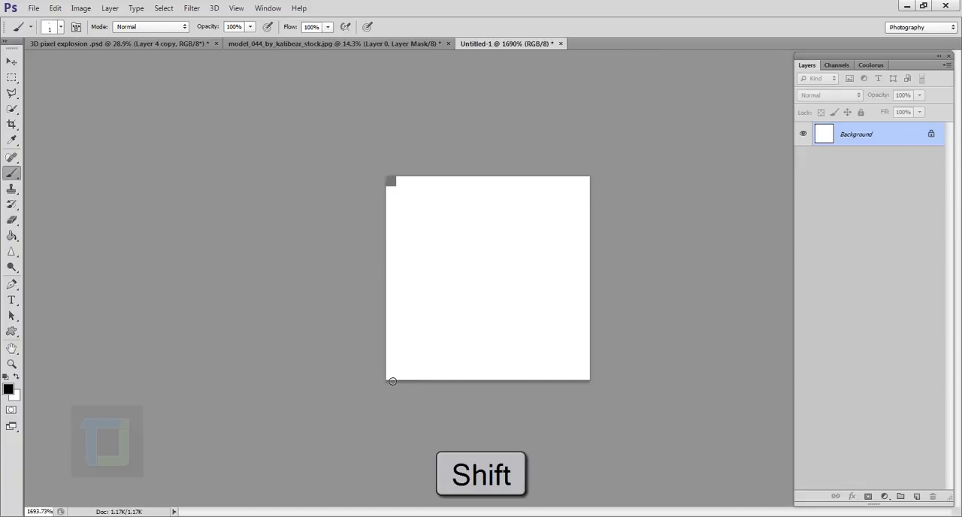
pyautogui.keyDown('shift'); pyautogui.click(393, 381); pyautogui.keyUp('shift')
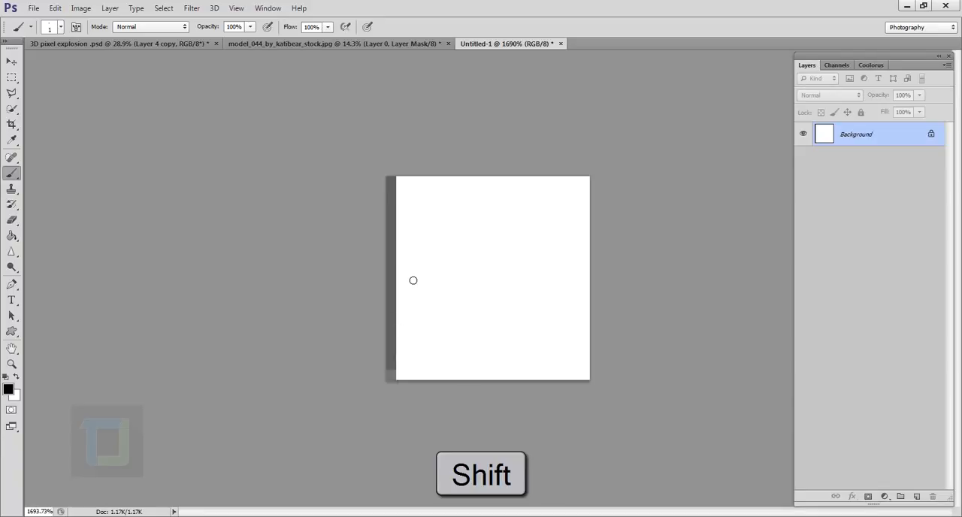
pyautogui.keyDown('shift'); pyautogui.click(591, 383); pyautogui.keyUp('shift')
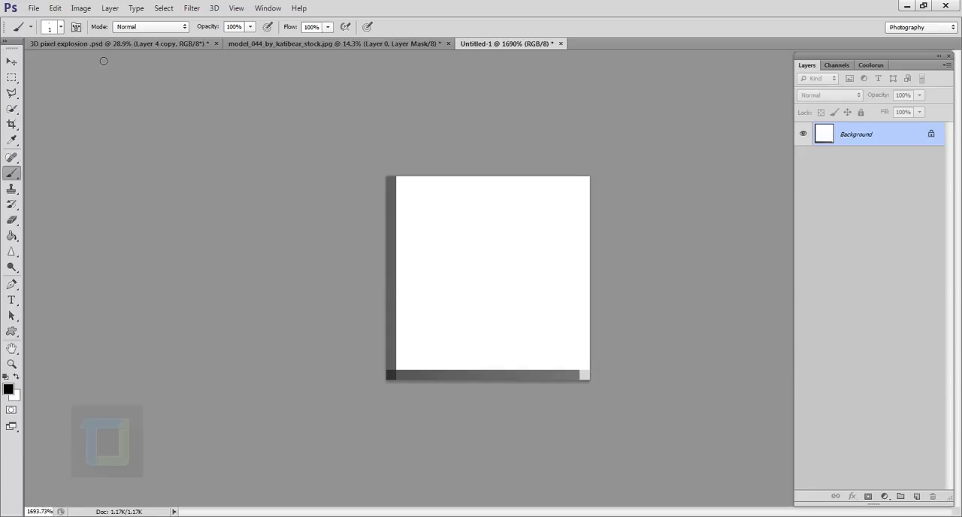
# - Define the lined white square as a pattern named "box pattern for tut"
pyautogui.click(55, 8)
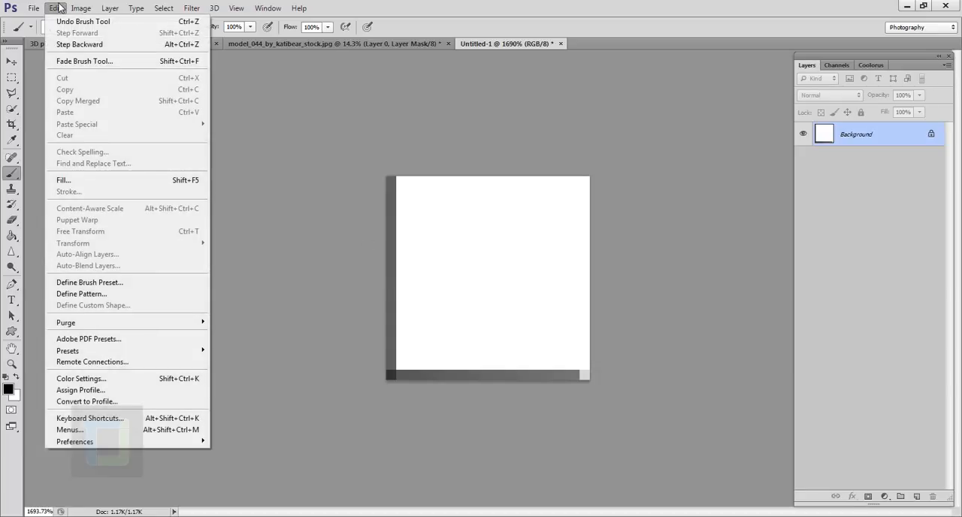
pyautogui.click(104, 299)
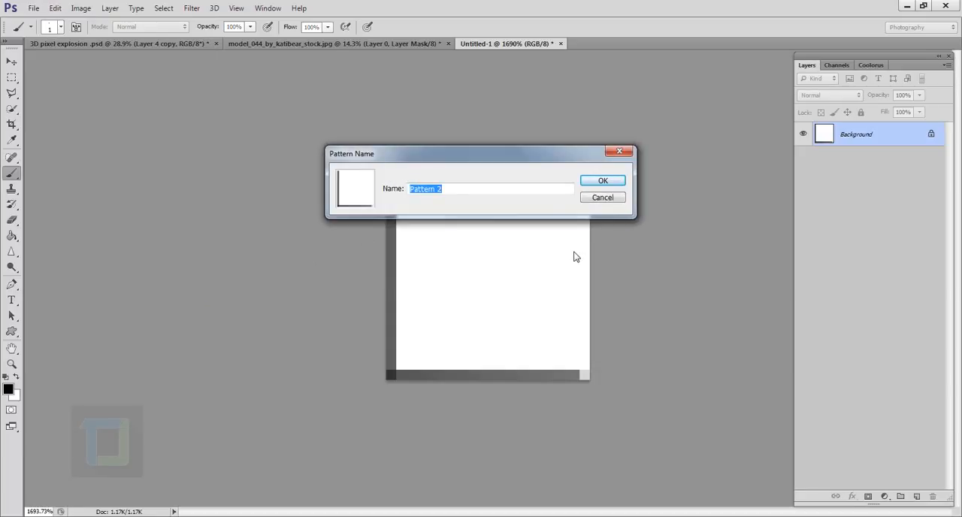
pyautogui.write('box p')
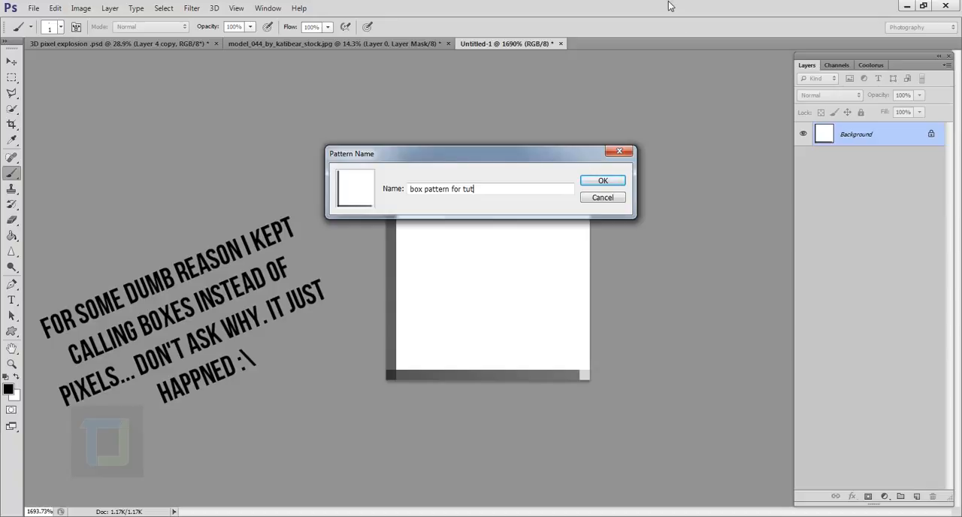
pyautogui.click(603, 182)
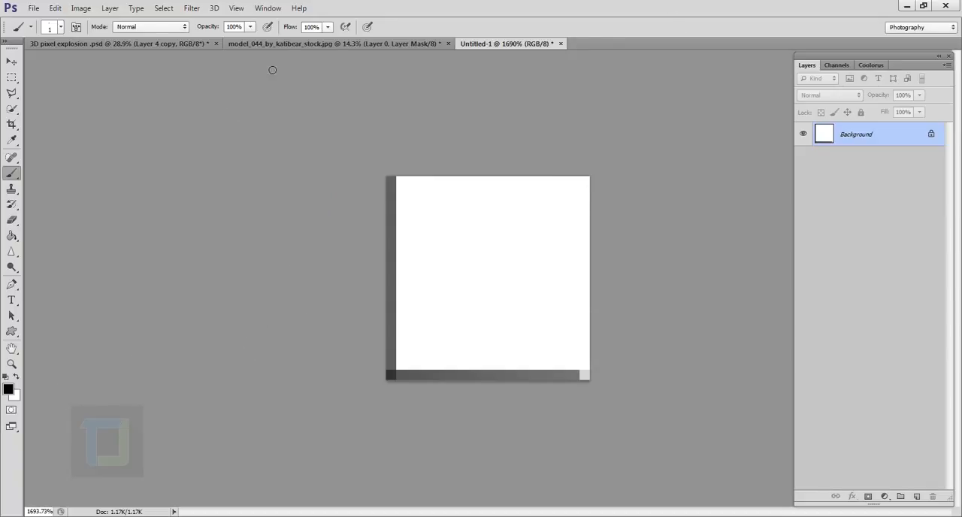
# - Add a new layer above the portrait in the model document and fill it with white
pyautogui.click(288, 45)
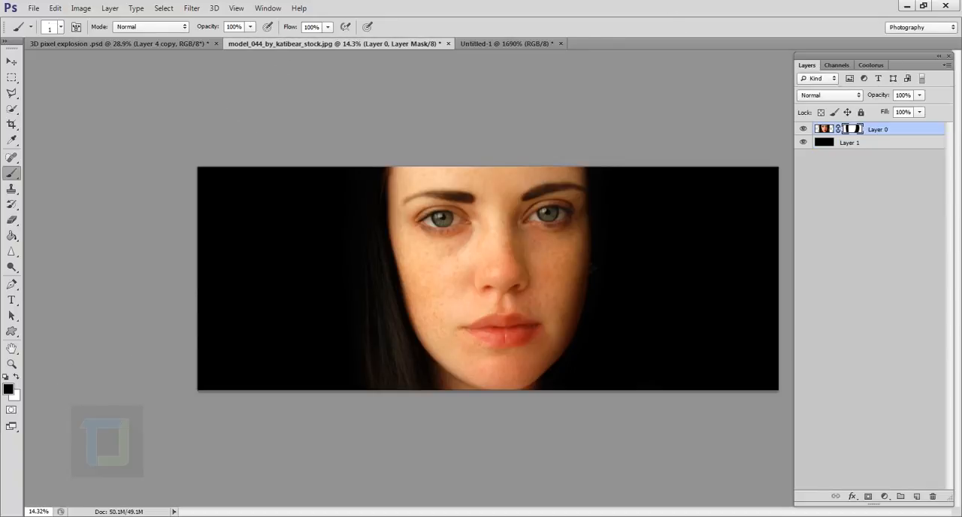
pyautogui.click(917, 496)
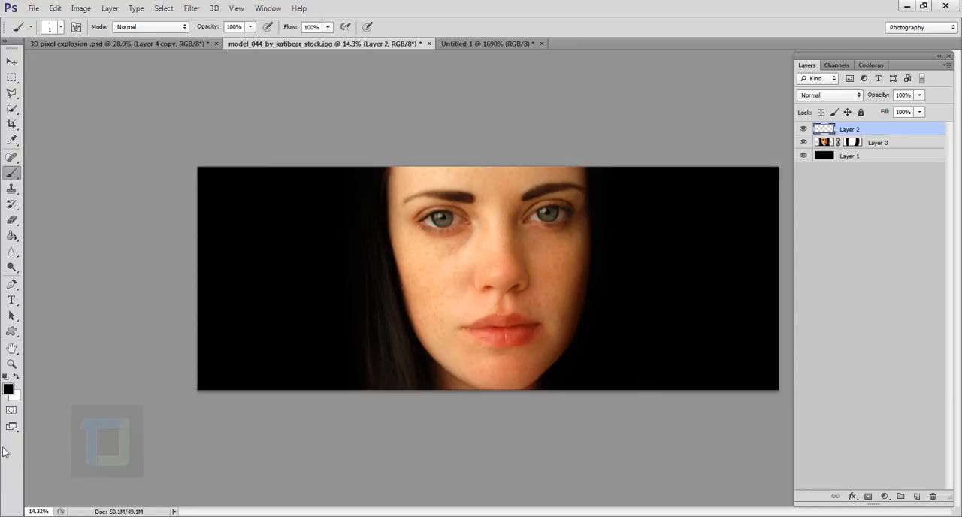
pyautogui.click(16, 377)
pyautogui.click(11, 235)
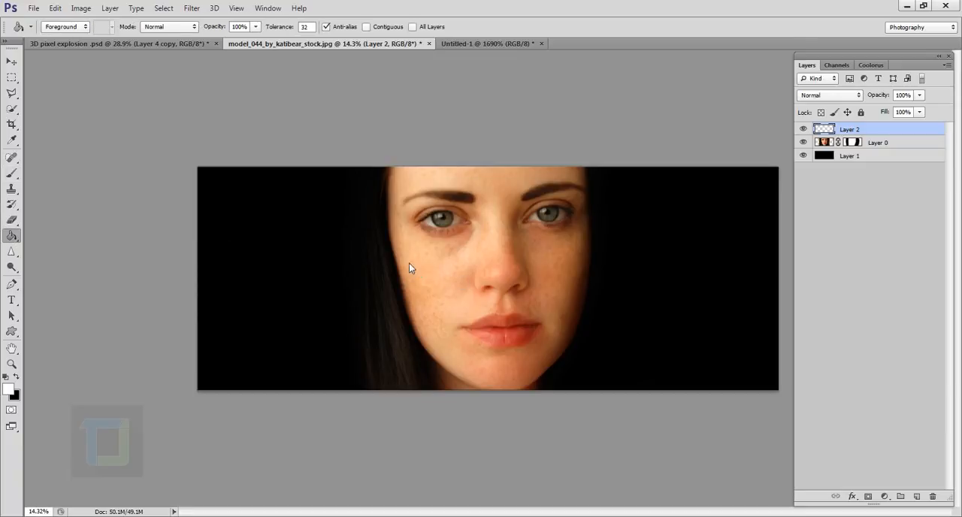
pyautogui.click(410, 265)
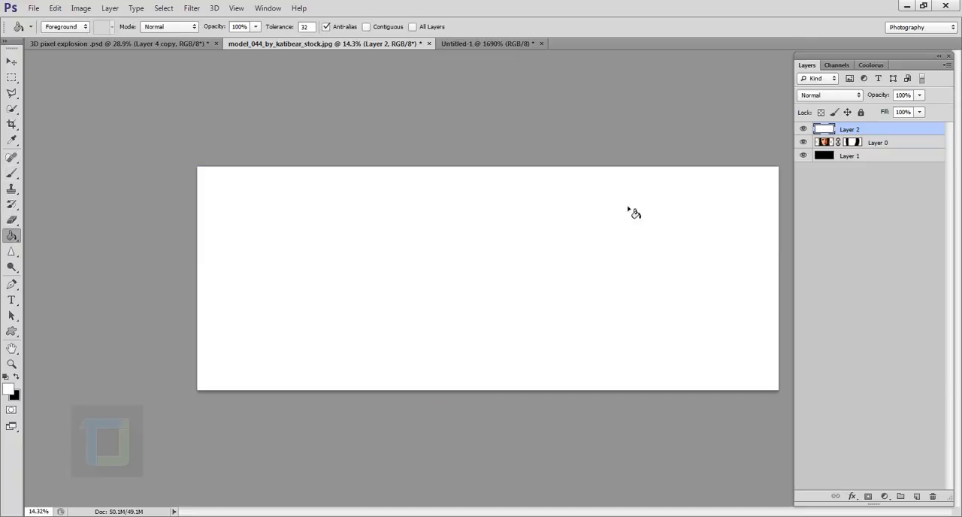
# - Add a Pattern Overlay layer style to the white layer using the "box pattern for tut" pattern
pyautogui.doubleClick(921, 134)
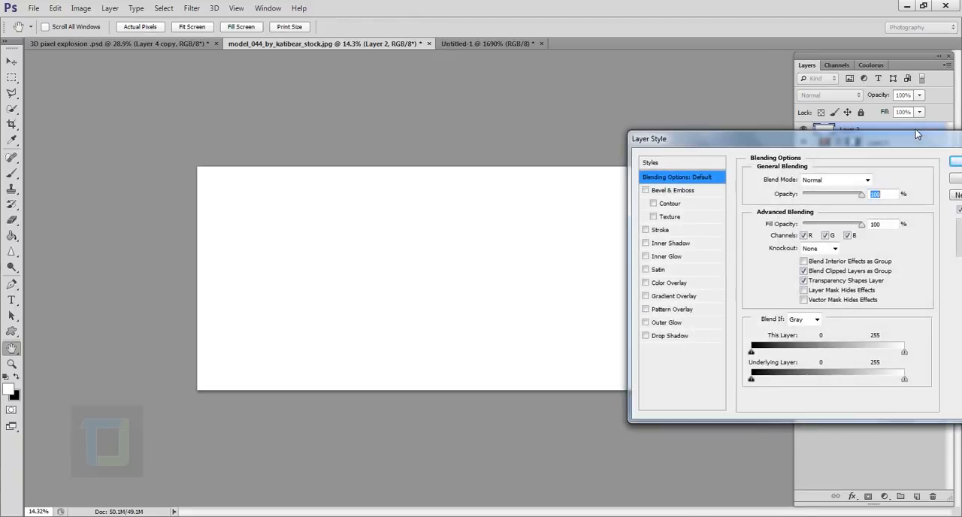
pyautogui.click(645, 310)
pyautogui.click(659, 313)
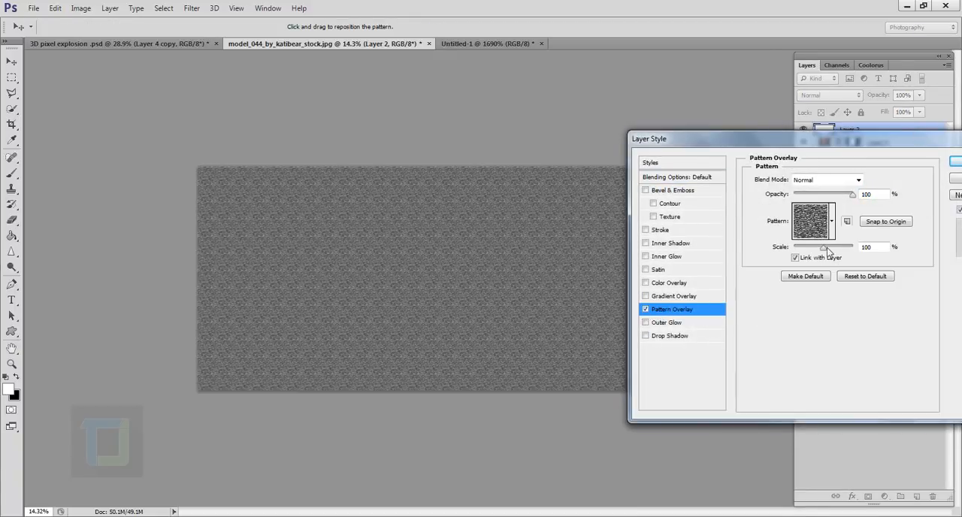
pyautogui.click(832, 220)
pyautogui.moveTo(923, 298); pyautogui.dragTo(917, 430)
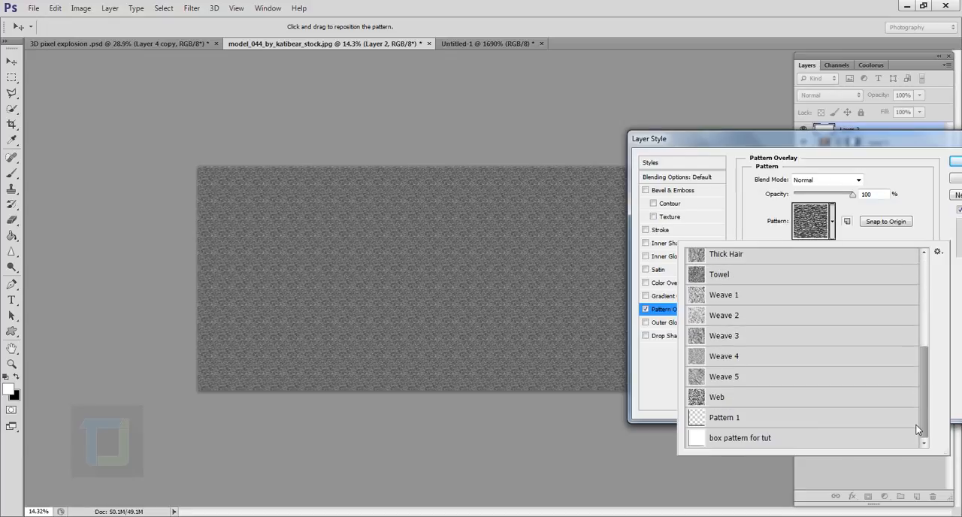
pyautogui.click(743, 443)
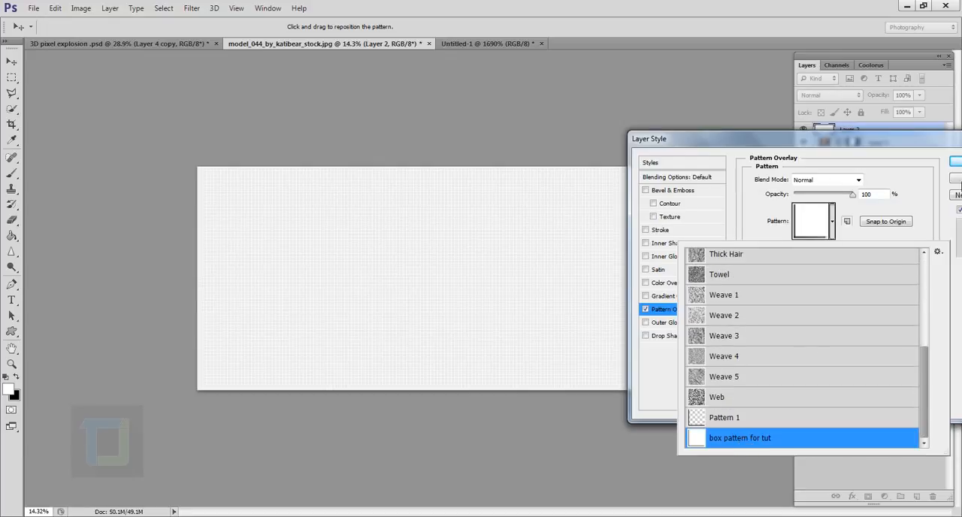
pyautogui.click(920, 173)
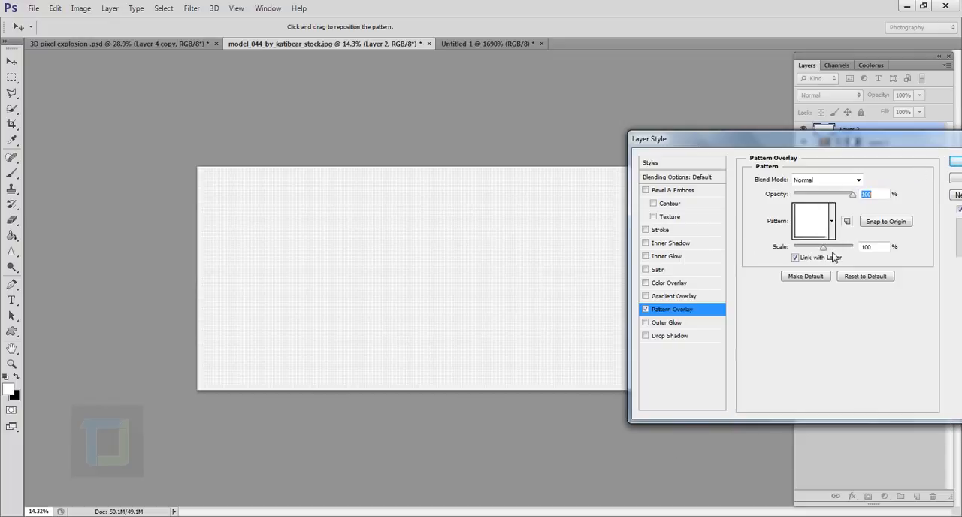
# - Set the pattern overlay's scale to 1000% and apply the layer style
pyautogui.moveTo(825, 252); pyautogui.dragTo(874, 252)
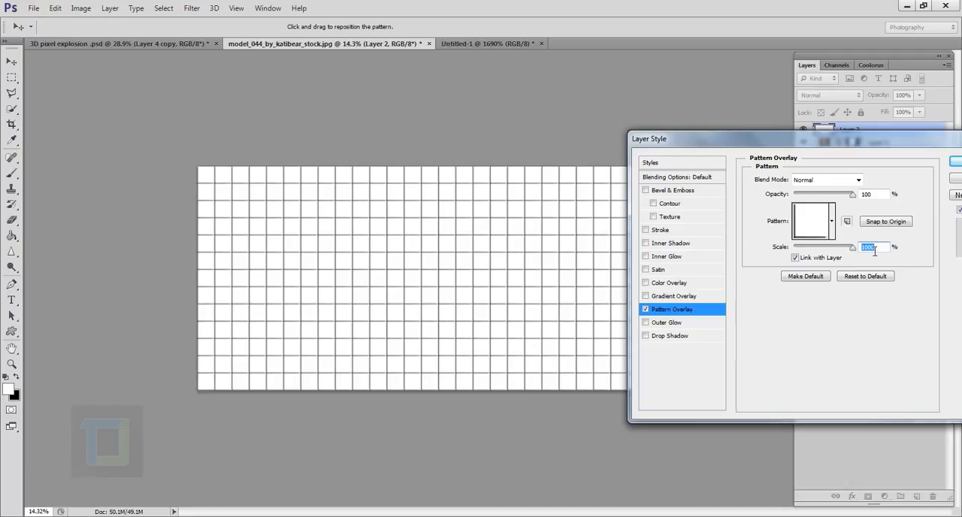
pyautogui.click(956, 162)
pyautogui.scroll(1, 576, 268)
pyautogui.scroll(-3, 575, 268)
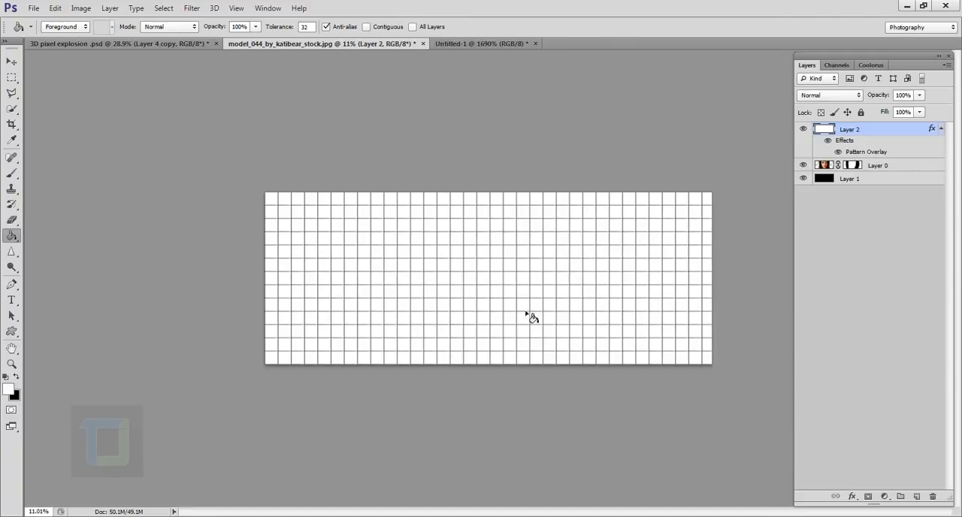
pyautogui.scroll(-2, 852, 291)
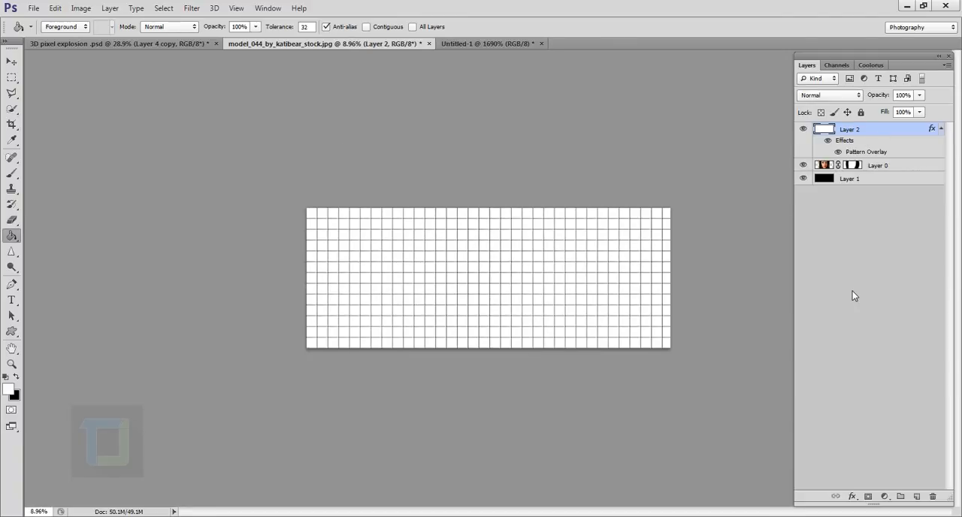
# - Rasterize the grid layer's style, and hide and show the layer to check the portrait beneath
pyautogui.rightClick(881, 134)
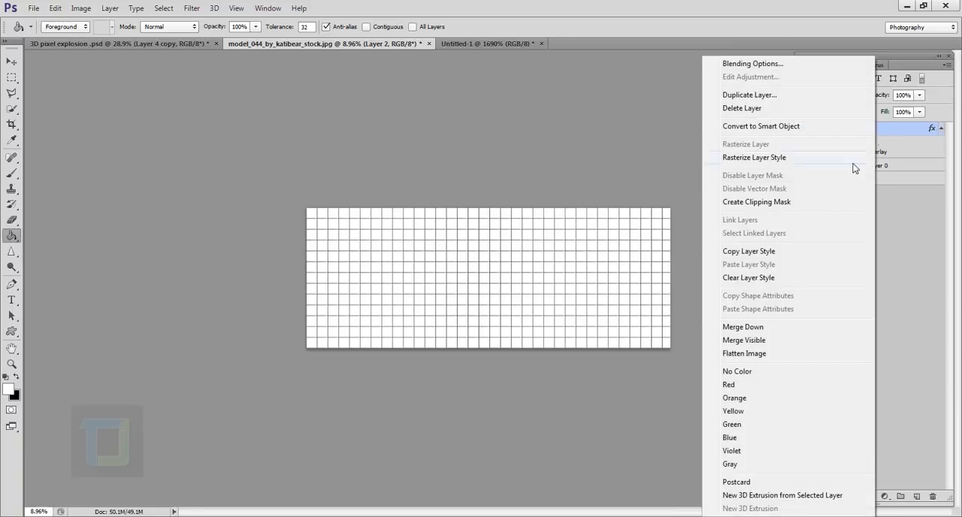
pyautogui.click(771, 158)
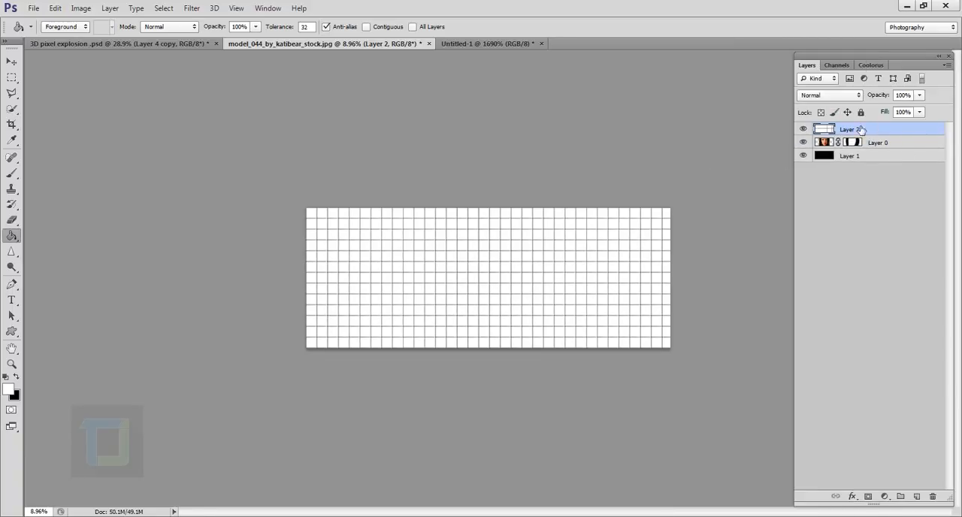
pyautogui.click(804, 129)
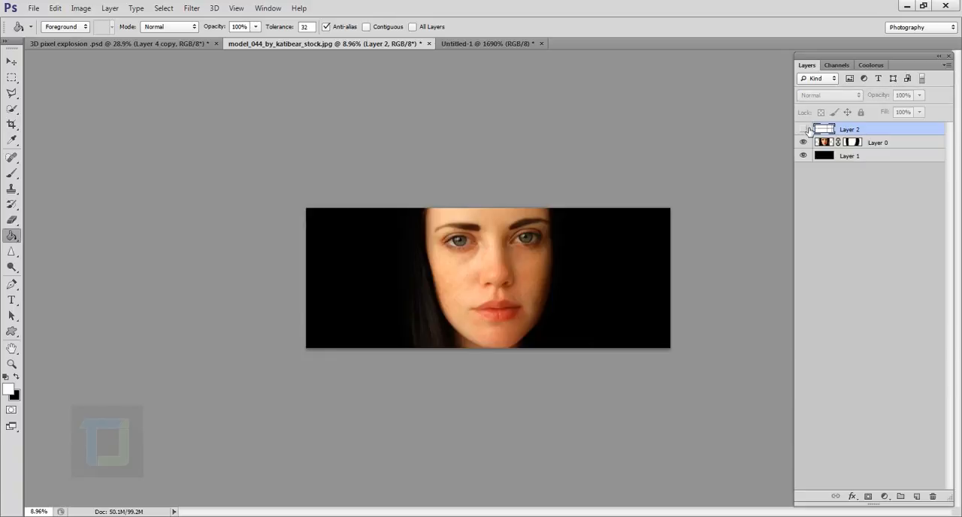
pyautogui.click(804, 129)
# - Scale the grid layer up proportionally from its centre to about 150% with Free Transform
pyautogui.scroll(3, 539, 326)
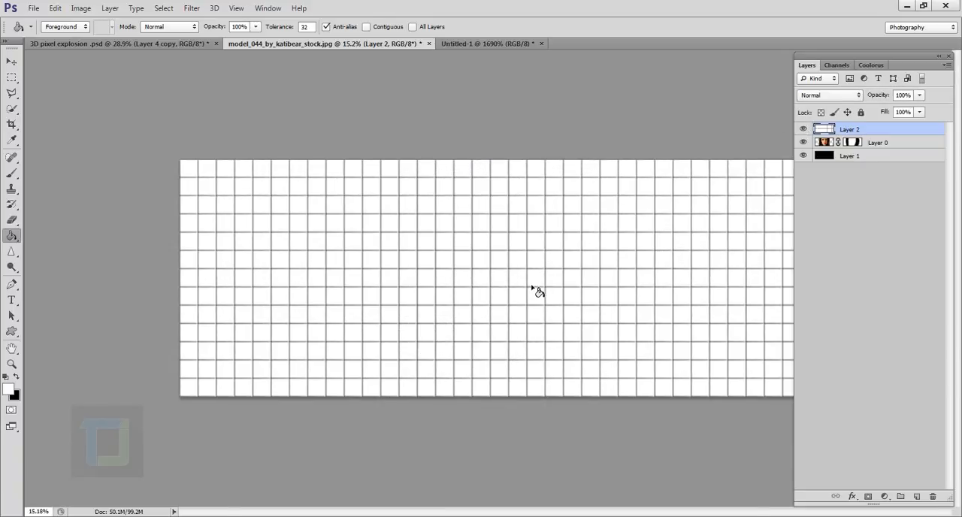
pyautogui.scroll(-2, 538, 292)
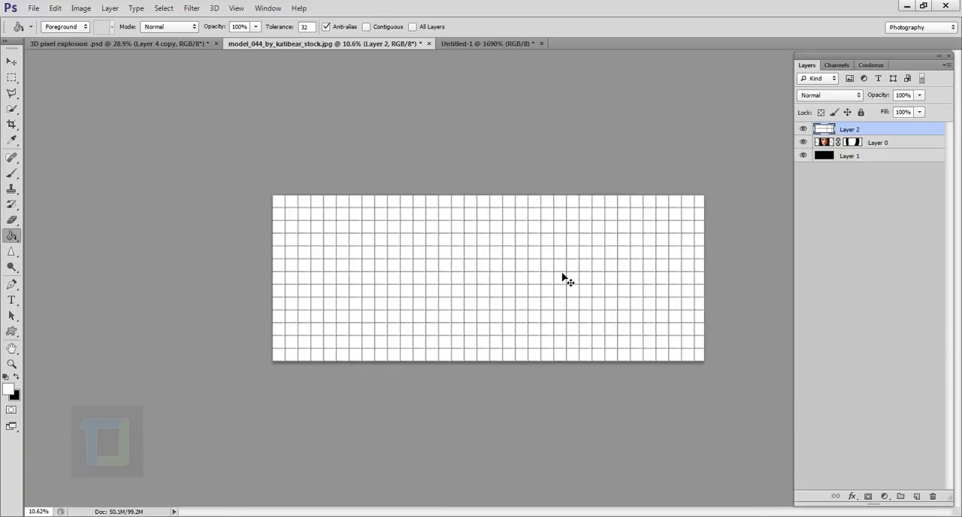
pyautogui.hotkey('ctrl', 't')
pyautogui.scroll(-1, 529, 248)
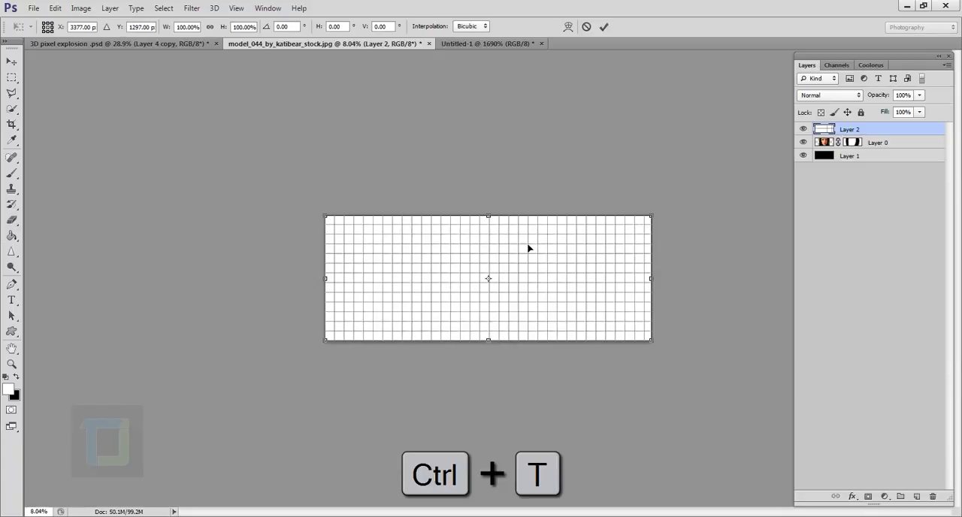
pyautogui.hotkey('alt', 'shift')
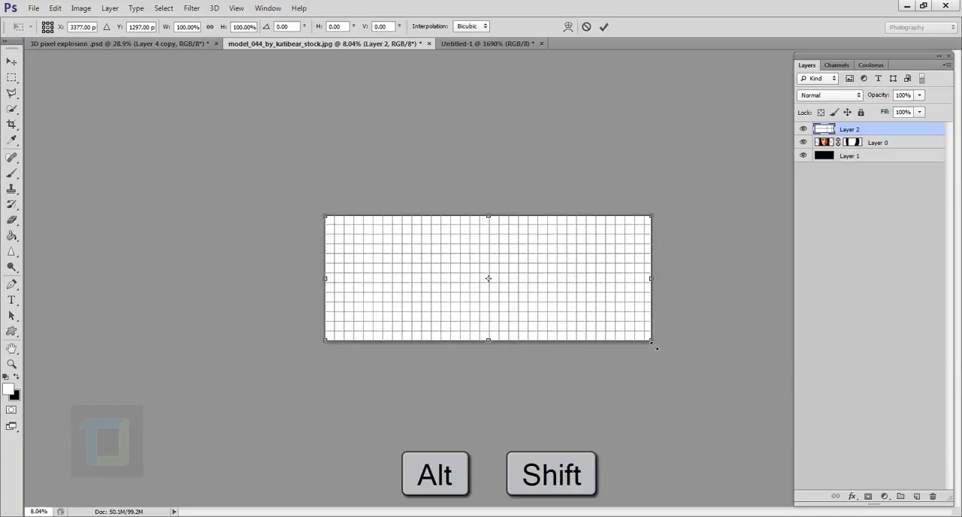
pyautogui.moveTo(656, 347); pyautogui.dragTo(728, 372)
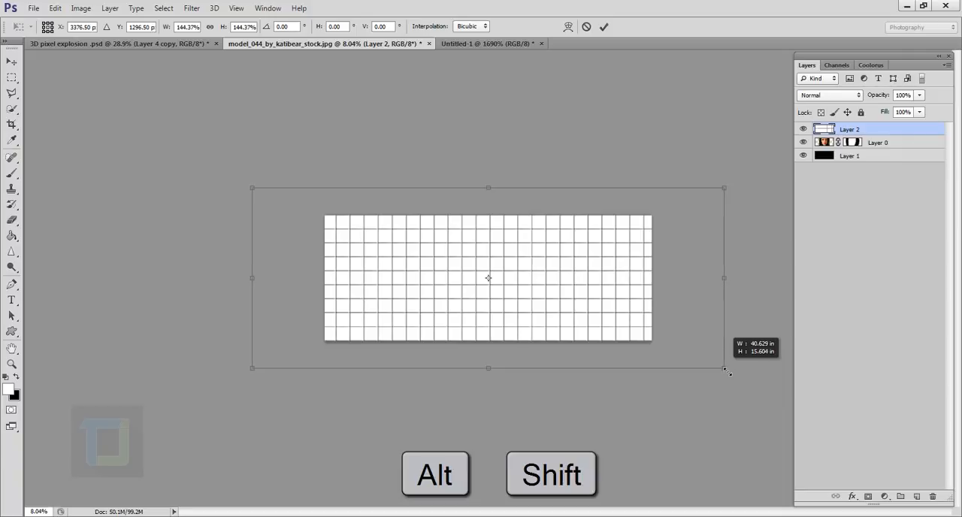
pyautogui.moveTo(726, 371); pyautogui.dragTo(737, 374)
pyautogui.click(603, 28)
pyautogui.press('g')
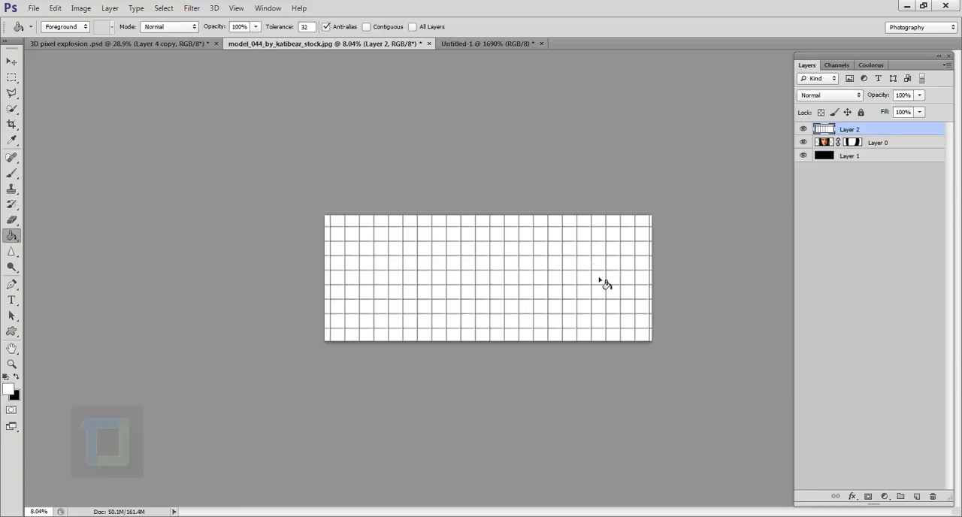
# - Select the grid's white squares with Color Range at fuzziness 200, delete them, and deselect
pyautogui.hotkey('ctrl', '+')
pyautogui.hotkey('ctrl', '+')
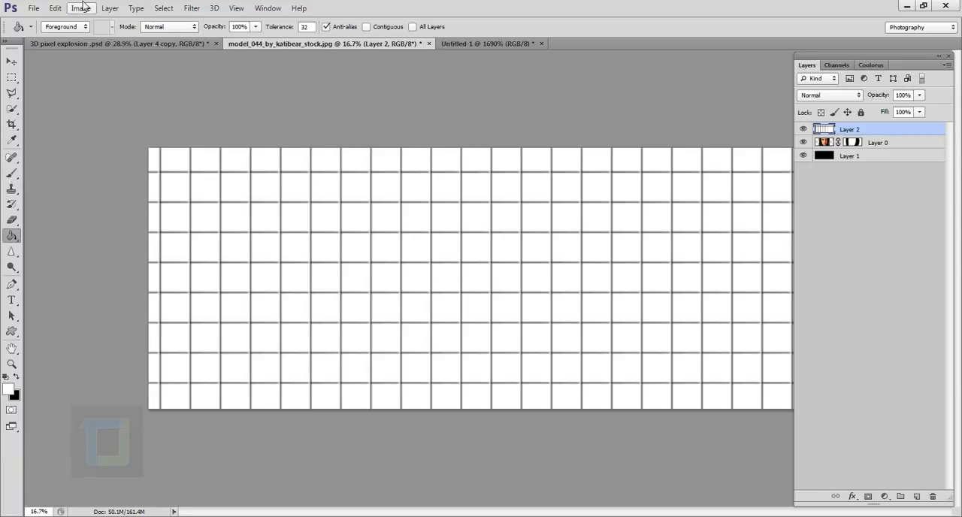
pyautogui.click(163, 8)
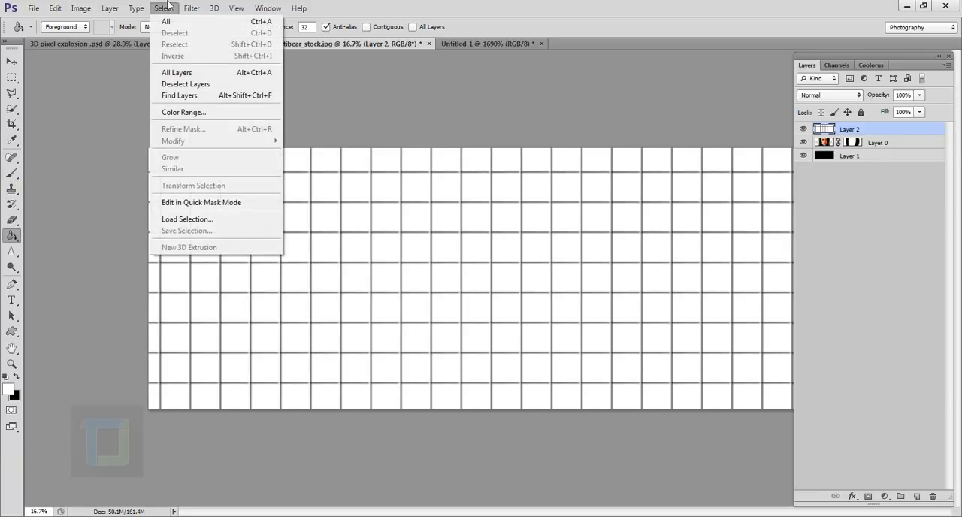
pyautogui.click(184, 112)
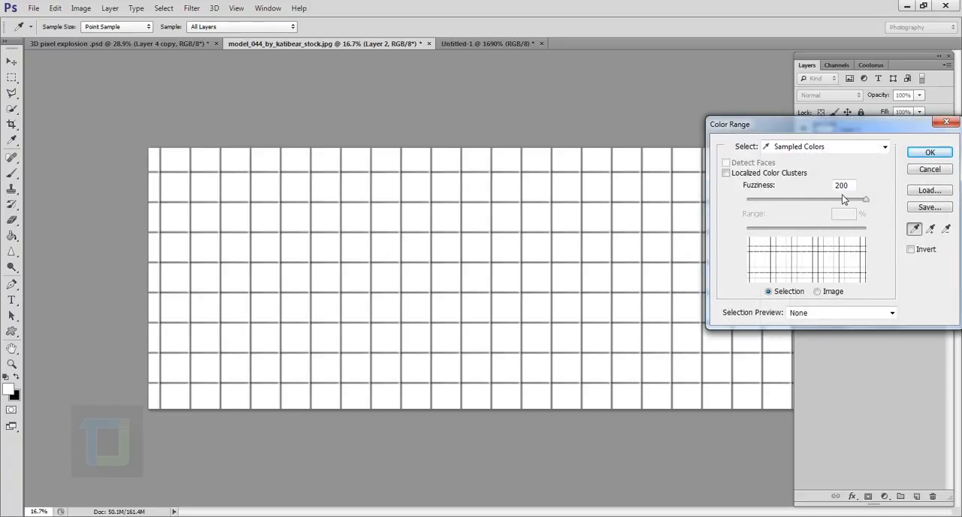
pyautogui.click(929, 152)
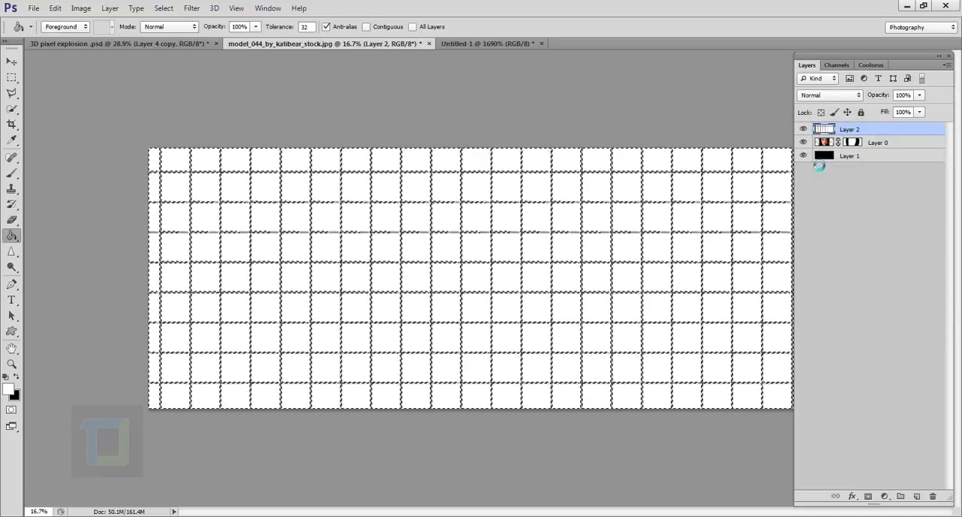
pyautogui.press('Delete')
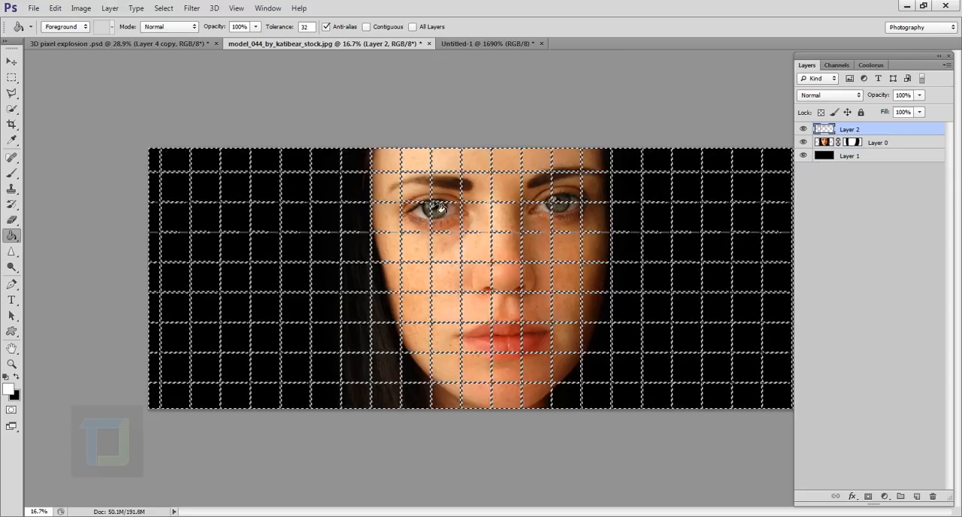
pyautogui.click(190, 8)
pyautogui.moveTo(164, 8)
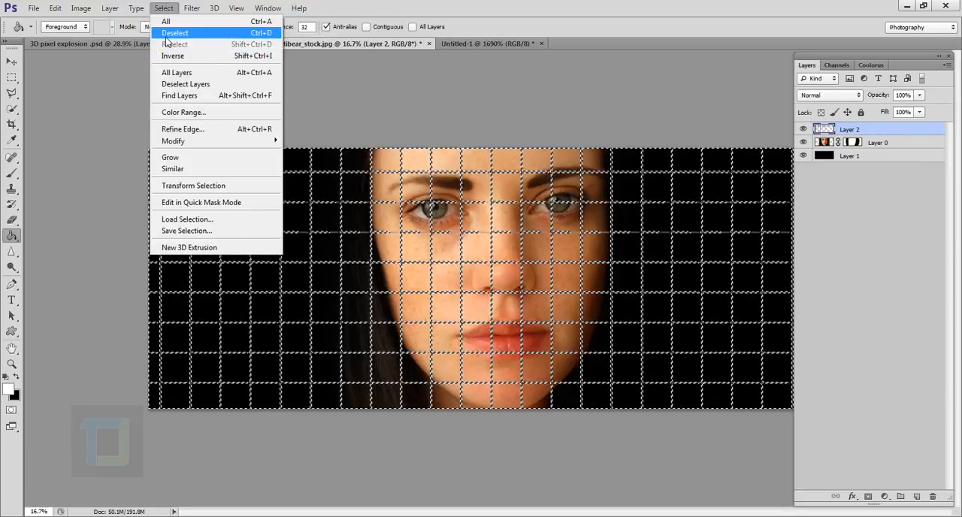
pyautogui.click(166, 37)
# - Erase the grid lines over the black background on the image's left side with a 400 px Eraser
pyautogui.scroll(3, 553, 327)
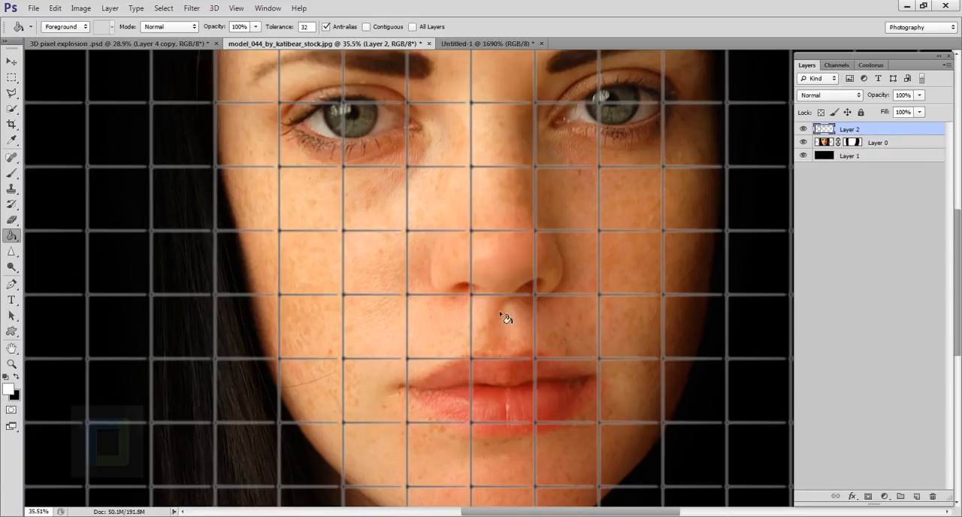
pyautogui.scroll(-2, 506, 318)
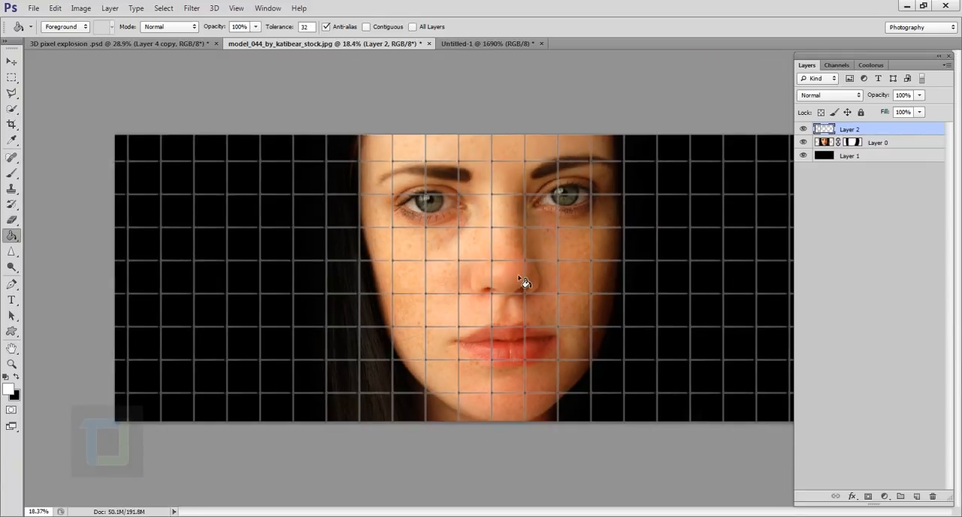
pyautogui.scroll(-1, 523, 281)
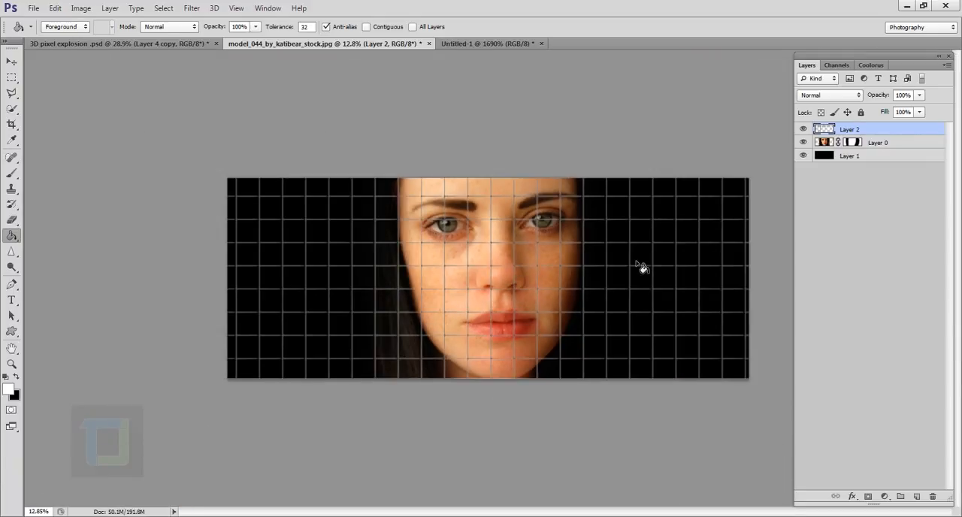
pyautogui.click(11, 219)
pyautogui.click(54, 223)
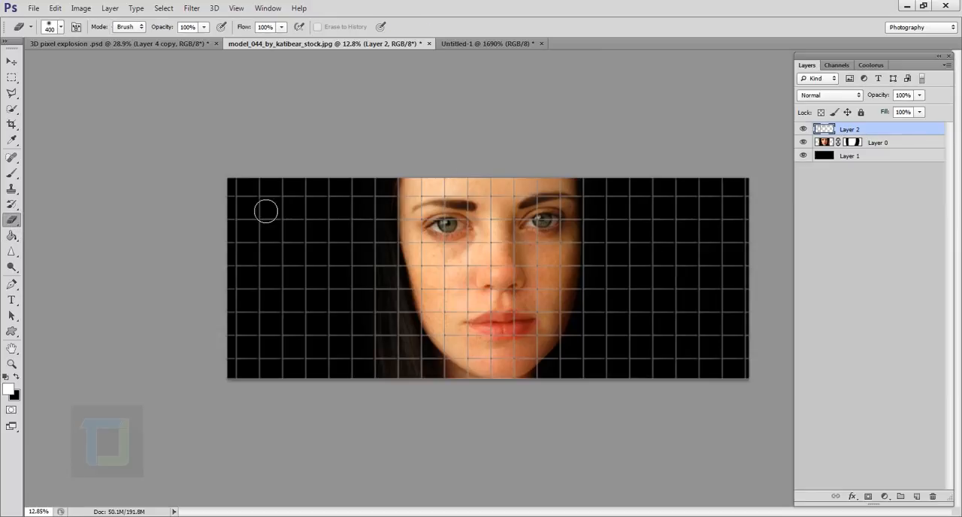
pyautogui.moveTo(245, 192)
pyautogui.mouseDown()
pyautogui.moveTo(256, 328)
pyautogui.moveTo(254, 229)
pyautogui.moveTo(247, 433)
pyautogui.moveTo(289, 274)
pyautogui.moveTo(292, 190)
pyautogui.moveTo(295, 319)
pyautogui.moveTo(265, 365)
pyautogui.moveTo(249, 330)
pyautogui.moveTo(293, 141)
pyautogui.moveTo(331, 228)
pyautogui.moveTo(342, 361)
pyautogui.mouseUp()
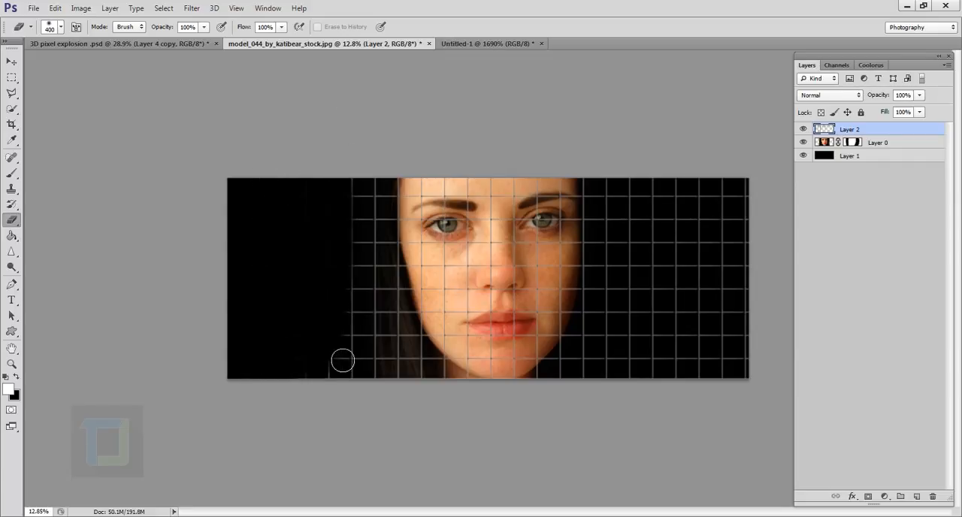
# - Enlarge the Eraser to 1100 px and erase the grid lines over the dark hair on the image's left
pyautogui.press(']')
pyautogui.press(']')
pyautogui.press(']')
pyautogui.press(']')
pyautogui.press(']')
pyautogui.press(']')
pyautogui.press(']')
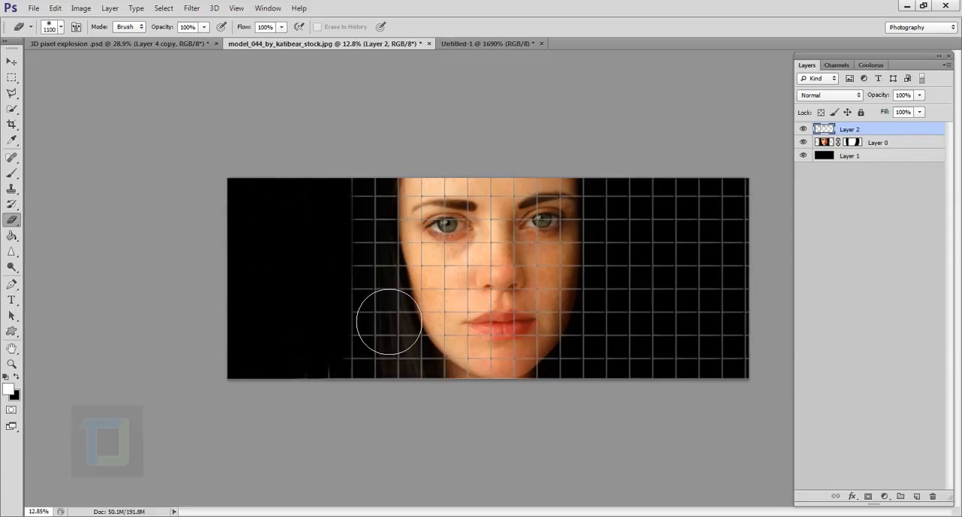
pyautogui.moveTo(386, 322)
pyautogui.mouseDown()
pyautogui.moveTo(385, 345)
pyautogui.moveTo(372, 307)
pyautogui.moveTo(382, 400)
pyautogui.moveTo(360, 225)
pyautogui.moveTo(381, 291)
pyautogui.moveTo(378, 227)
pyautogui.moveTo(379, 322)
pyautogui.mouseUp()
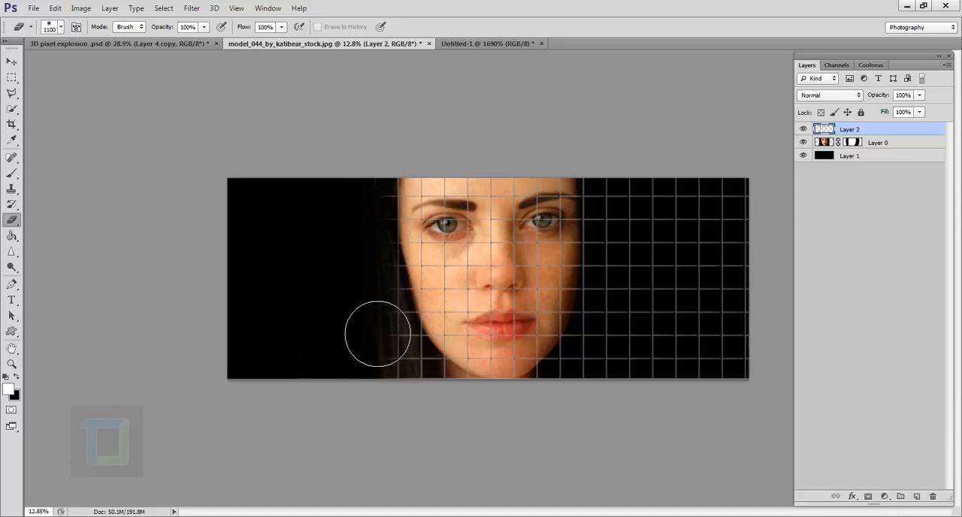
# - Erase the grid over the left half of the face up to the nose with the 1100 px Eraser
pyautogui.press('[')
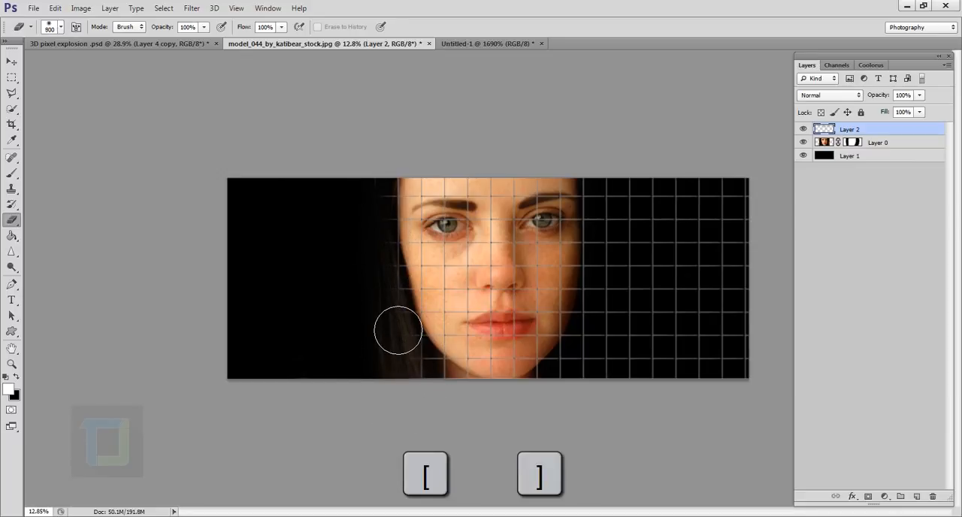
pyautogui.press(']')
pyautogui.moveTo(411, 342)
pyautogui.mouseDown()
pyautogui.moveTo(433, 411)
pyautogui.moveTo(418, 345)
pyautogui.moveTo(427, 369)
pyautogui.moveTo(430, 225)
pyautogui.moveTo(439, 305)
pyautogui.moveTo(450, 295)
pyautogui.moveTo(449, 306)
pyautogui.moveTo(447, 264)
pyautogui.moveTo(445, 325)
pyautogui.moveTo(451, 293)
pyautogui.moveTo(462, 378)
pyautogui.moveTo(465, 391)
pyautogui.moveTo(469, 365)
pyautogui.moveTo(479, 411)
pyautogui.moveTo(463, 285)
pyautogui.moveTo(475, 310)
pyautogui.moveTo(473, 218)
pyautogui.mouseUp()
# - Erase the grid over the black background on the image's right, fading the lines out just beyond the face
pyautogui.scroll(5, 461, 252)
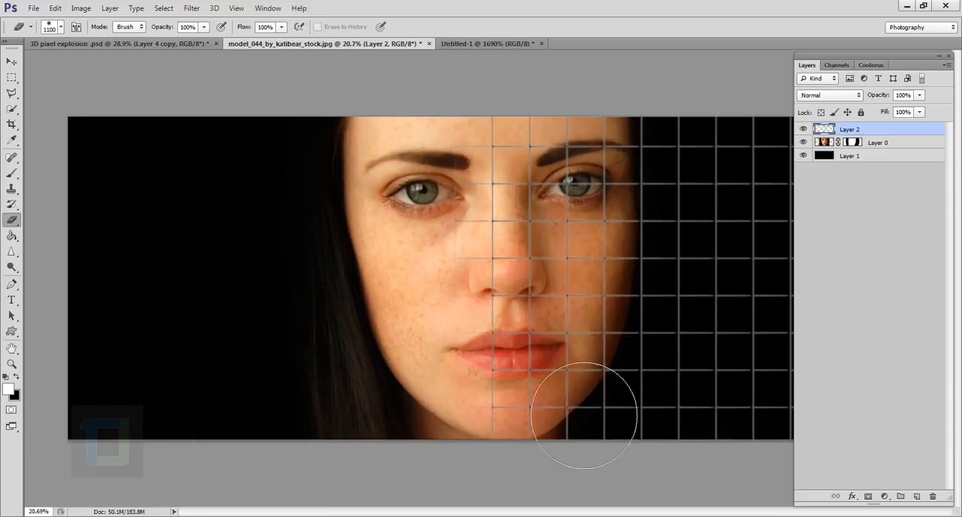
pyautogui.scroll(-5, 616, 401)
pyautogui.moveTo(696, 323)
pyautogui.mouseDown()
pyautogui.moveTo(724, 370)
pyautogui.moveTo(741, 333)
pyautogui.moveTo(770, 414)
pyautogui.moveTo(730, 203)
pyautogui.moveTo(715, 339)
pyautogui.moveTo(702, 338)
pyautogui.moveTo(688, 235)
pyautogui.moveTo(696, 218)
pyautogui.moveTo(692, 378)
pyautogui.moveTo(687, 263)
pyautogui.mouseUp()
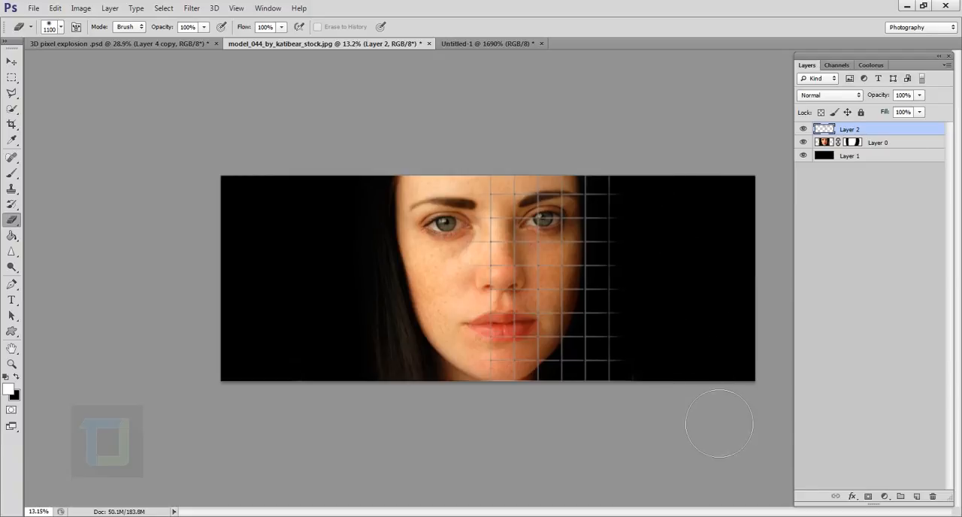
pyautogui.scroll(2, 723, 357)
pyautogui.scroll(-3, 713, 262)
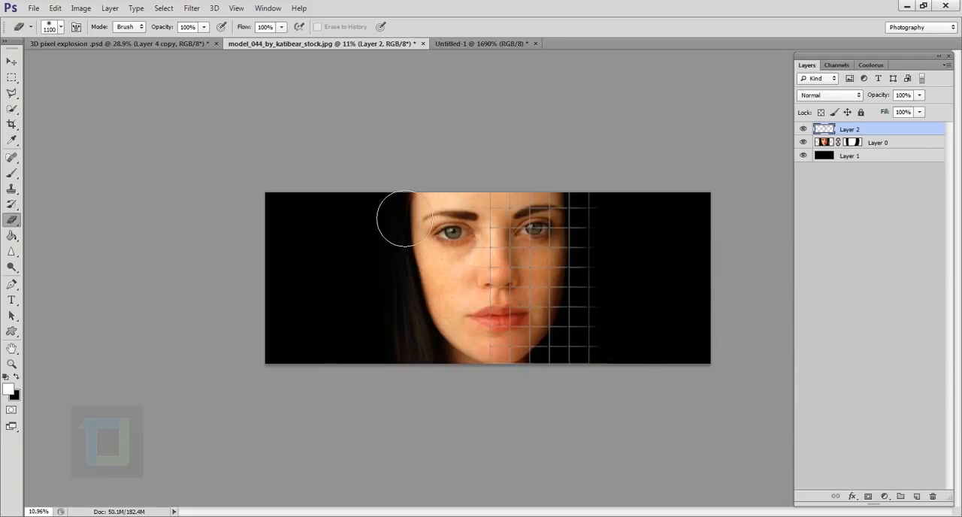
# - Crop to the existing canvas bounds with Delete Cropped Pixels enabled, and test-move the grid layer to check its trimmed edges
pyautogui.click(13, 59)
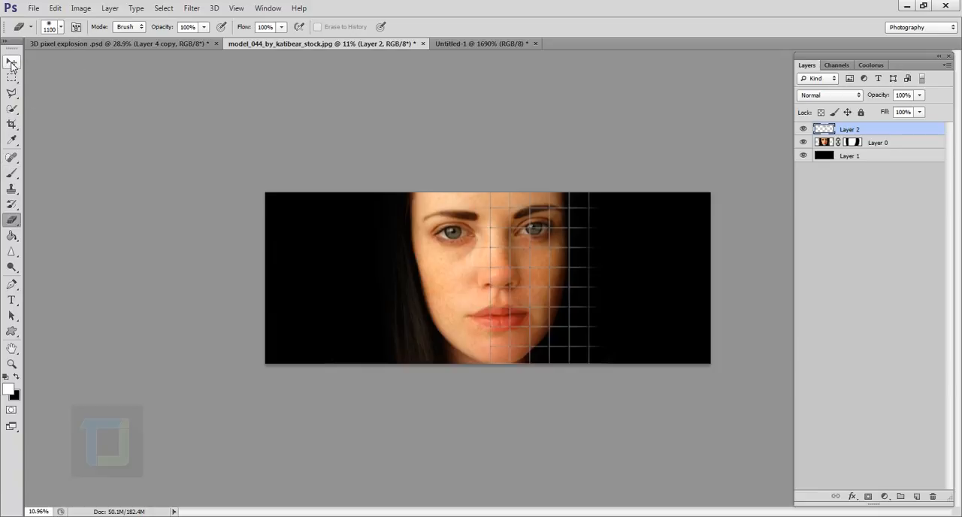
pyautogui.moveTo(538, 265); pyautogui.dragTo(567, 285)
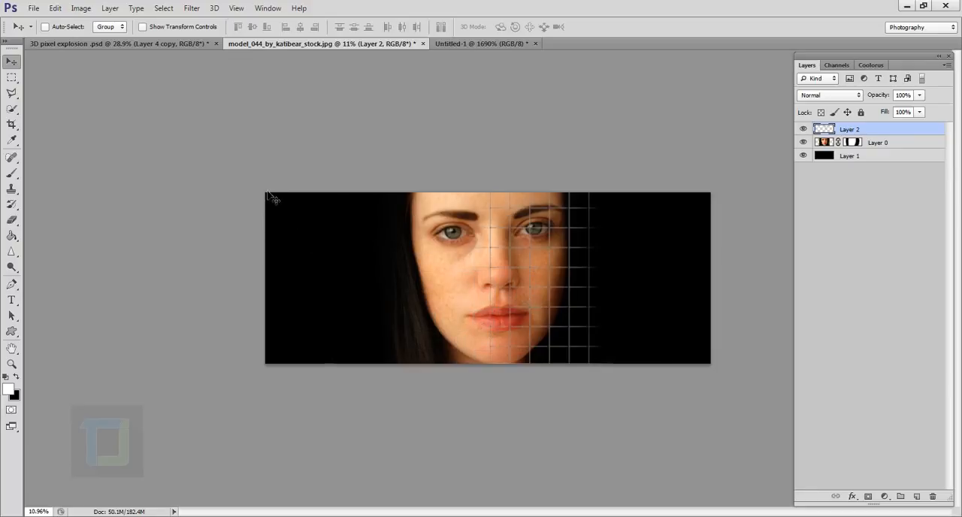
pyautogui.click(12, 125)
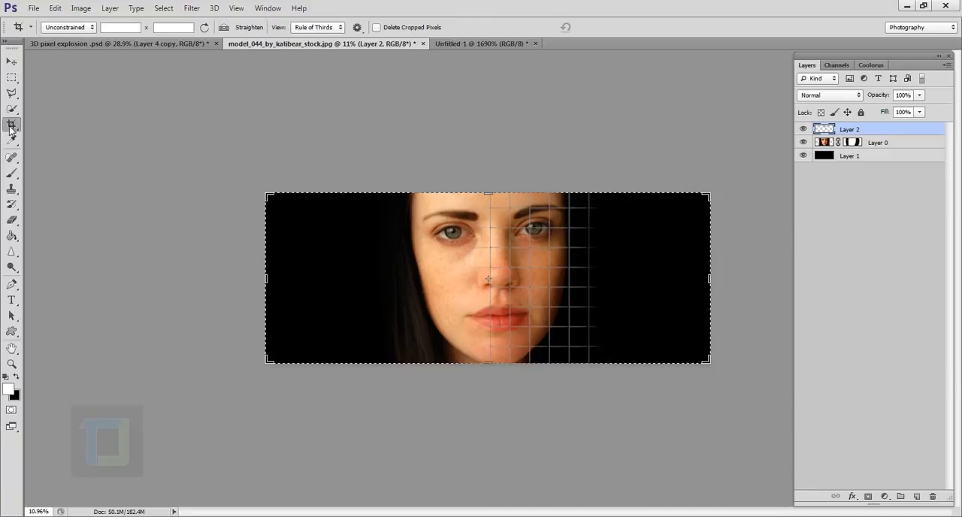
pyautogui.click(376, 29)
pyautogui.press('Return')
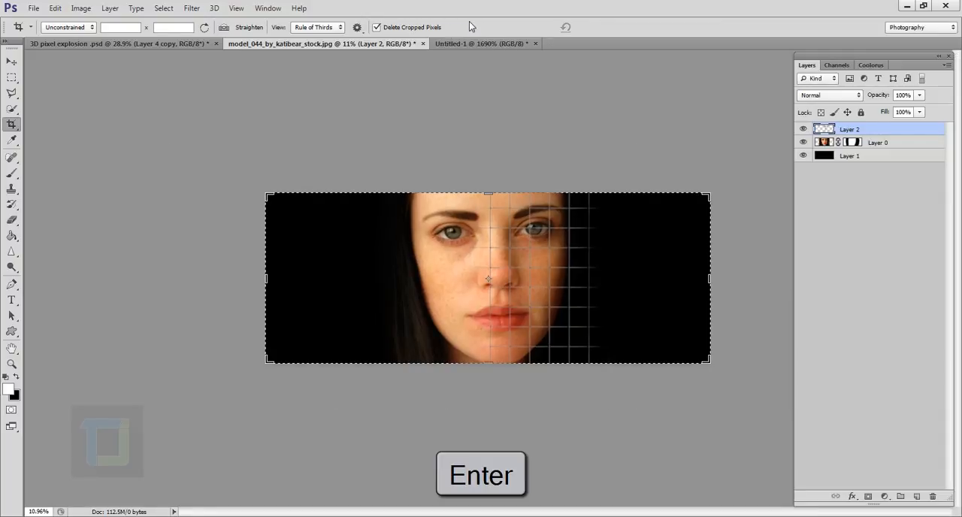
pyautogui.click(11, 62)
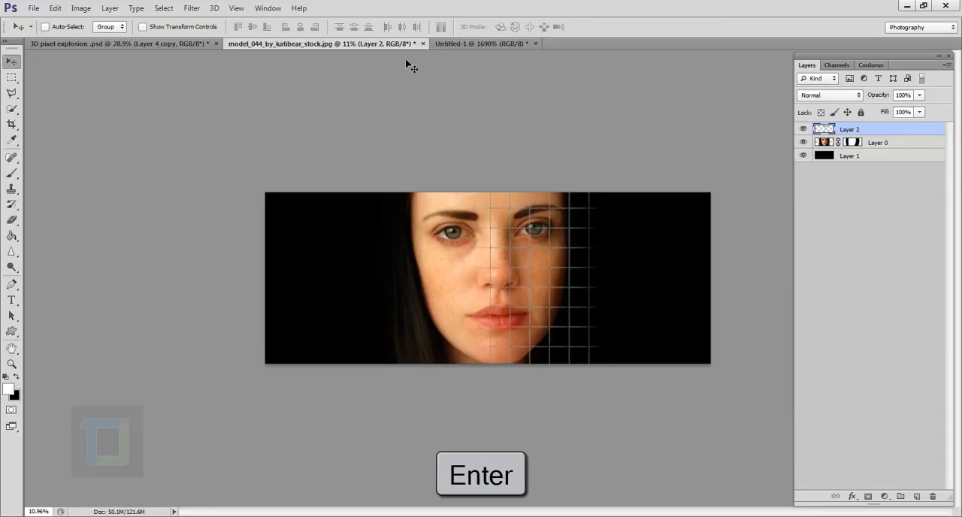
pyautogui.moveTo(529, 272); pyautogui.dragTo(538, 254)
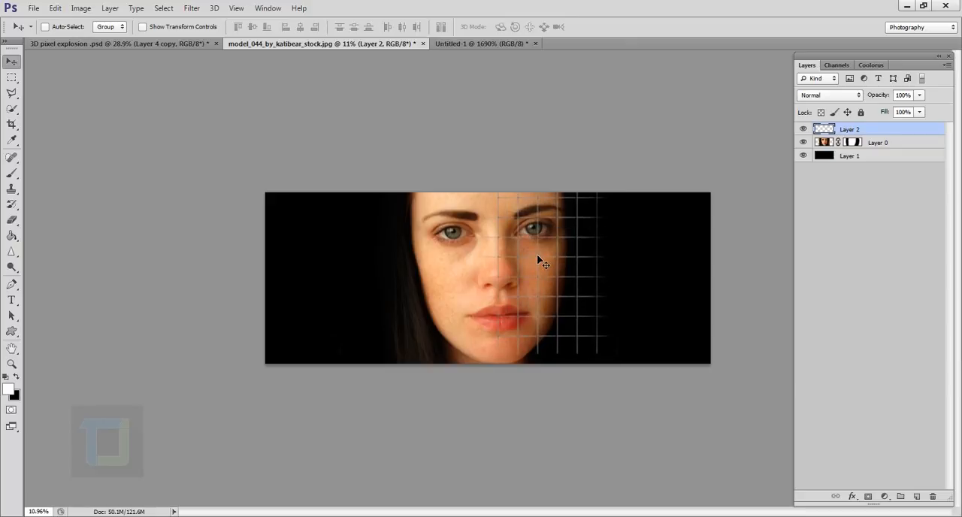
# - Put the grid layer into Free Transform's Warp mode and bend its lower lines inward toward the jaw
pyautogui.scroll(2, 538, 261)
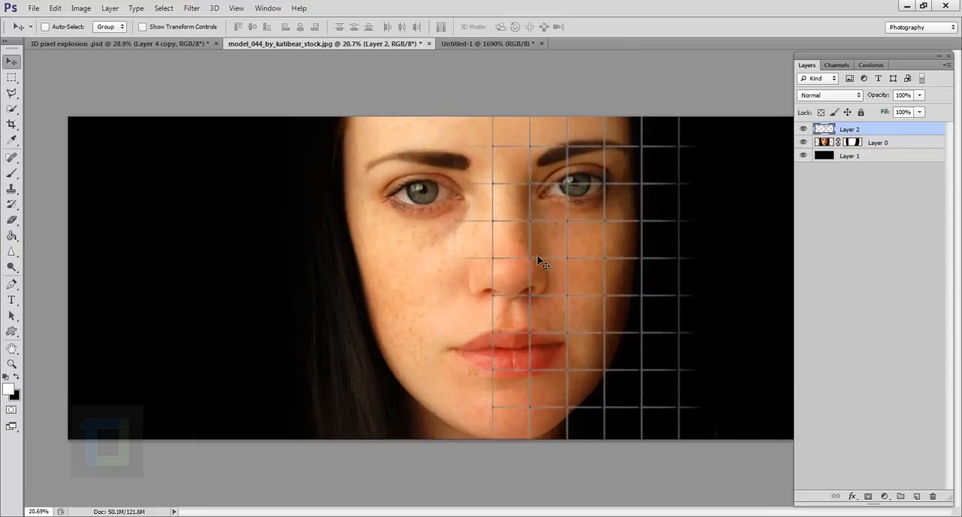
pyautogui.scroll(1, 550, 267)
pyautogui.moveTo(577, 288); pyautogui.dragTo(491, 286)
pyautogui.hotkey('ctrl', 't')
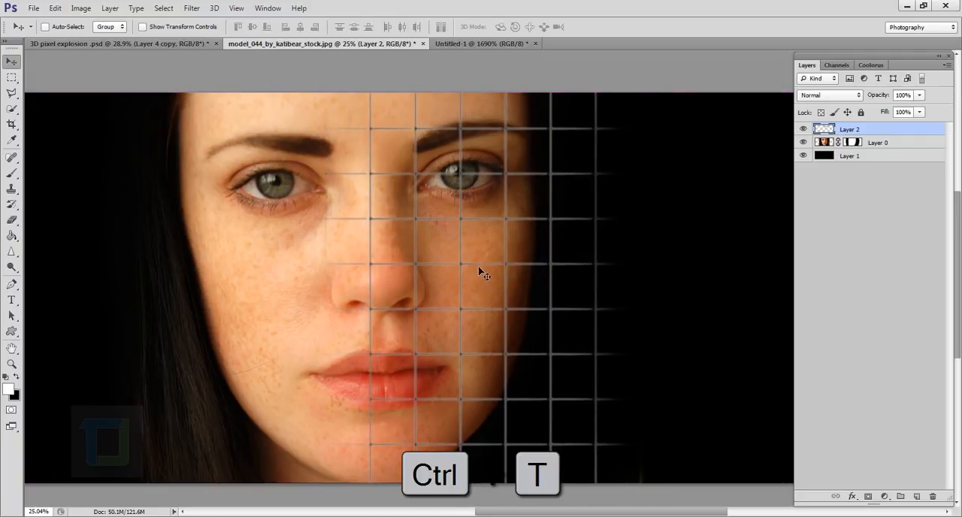
pyautogui.scroll(-3, 481, 261)
pyautogui.scroll(2, 504, 254)
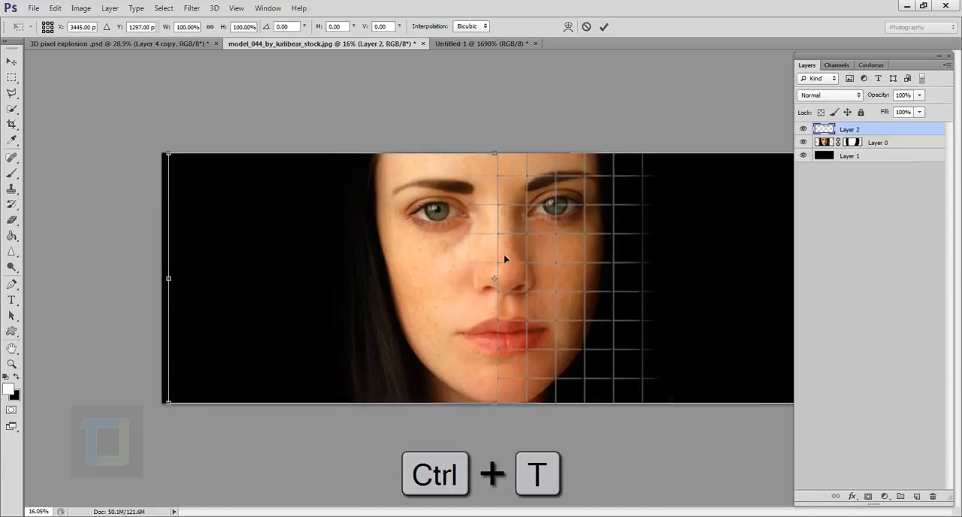
pyautogui.rightClick(590, 218)
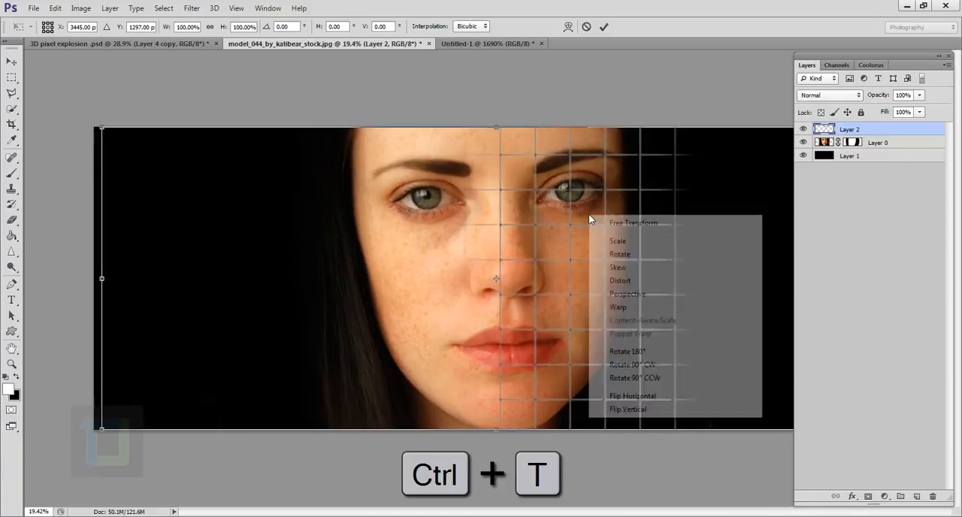
pyautogui.click(630, 315)
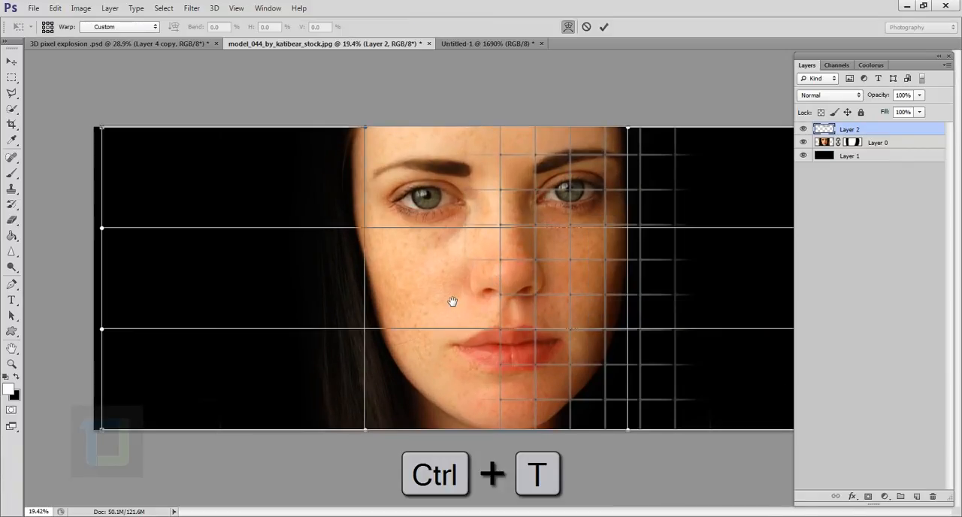
pyautogui.scroll(2, 528, 299)
pyautogui.moveTo(568, 302); pyautogui.dragTo(431, 299)
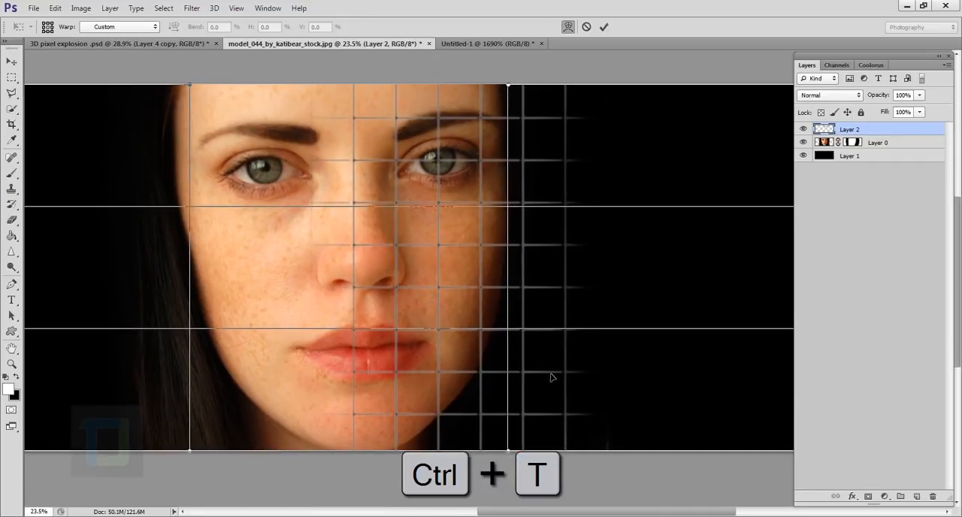
pyautogui.moveTo(529, 419); pyautogui.dragTo(498, 442)
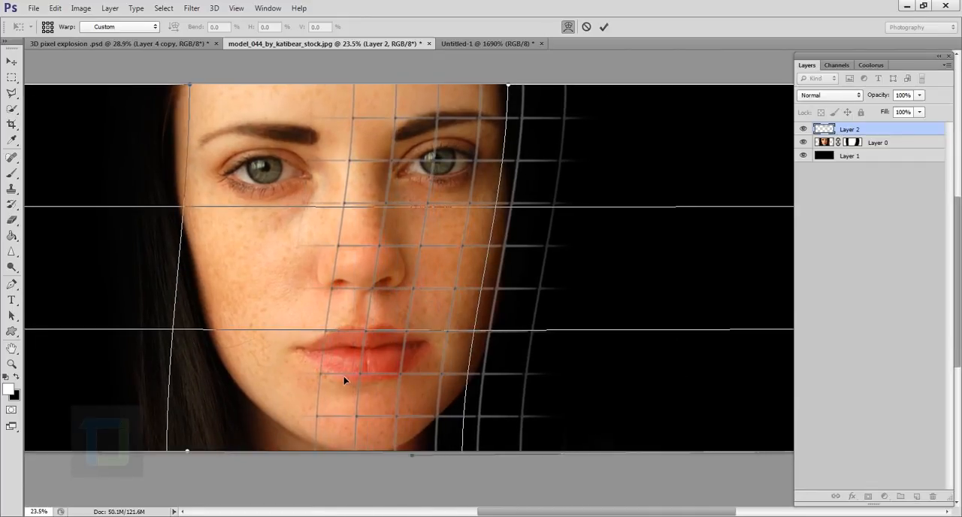
# - Warp the grid's inner vertical lines back along the nose and chin, and bulge its upper lines over the forehead
pyautogui.moveTo(344, 376); pyautogui.dragTo(370, 382)
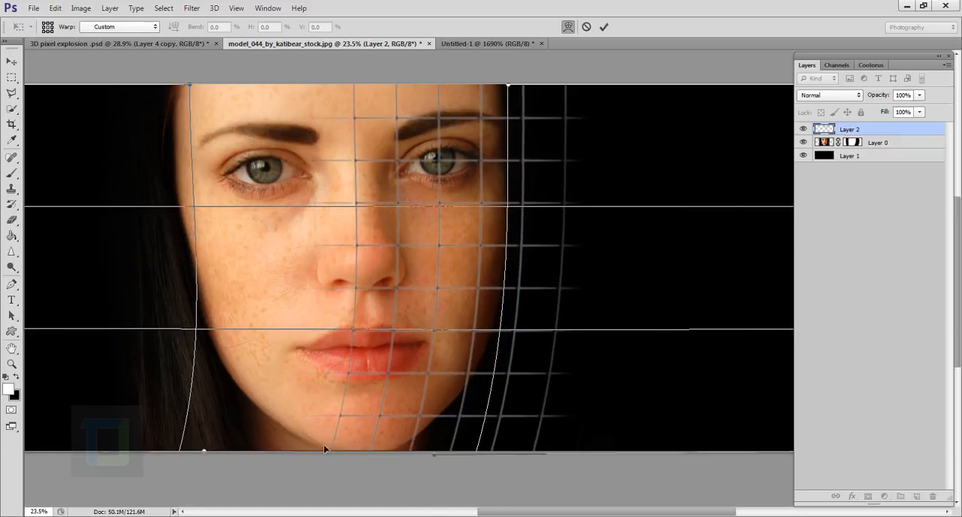
pyautogui.moveTo(331, 446); pyautogui.dragTo(357, 446)
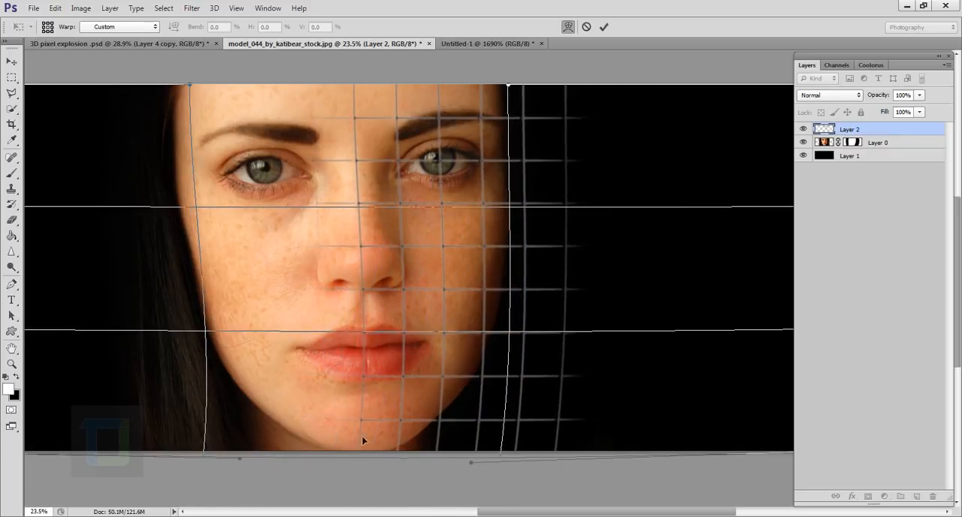
pyautogui.moveTo(563, 131); pyautogui.dragTo(517, 120)
pyautogui.moveTo(328, 100); pyautogui.dragTo(378, 97)
pyautogui.moveTo(336, 254); pyautogui.dragTo(358, 258)
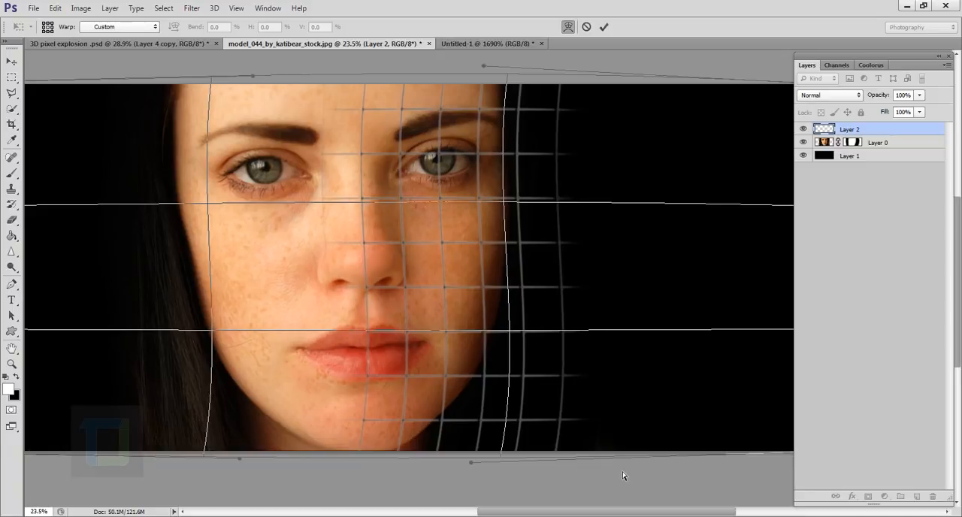
# - Curve the lower part of the grid warp inward so the outer vertical lines follow the jawline to the chin
pyautogui.moveTo(569, 457); pyautogui.dragTo(481, 449)
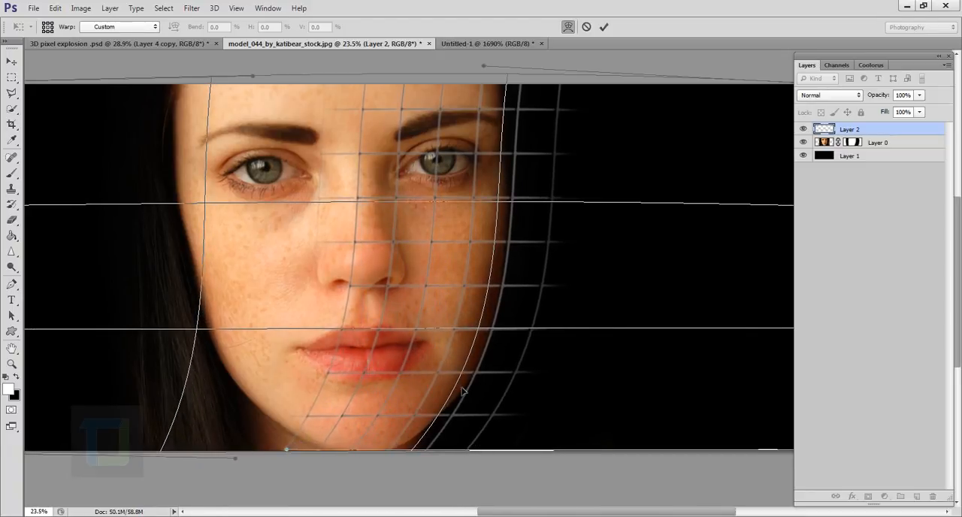
pyautogui.scroll(3, 436, 454)
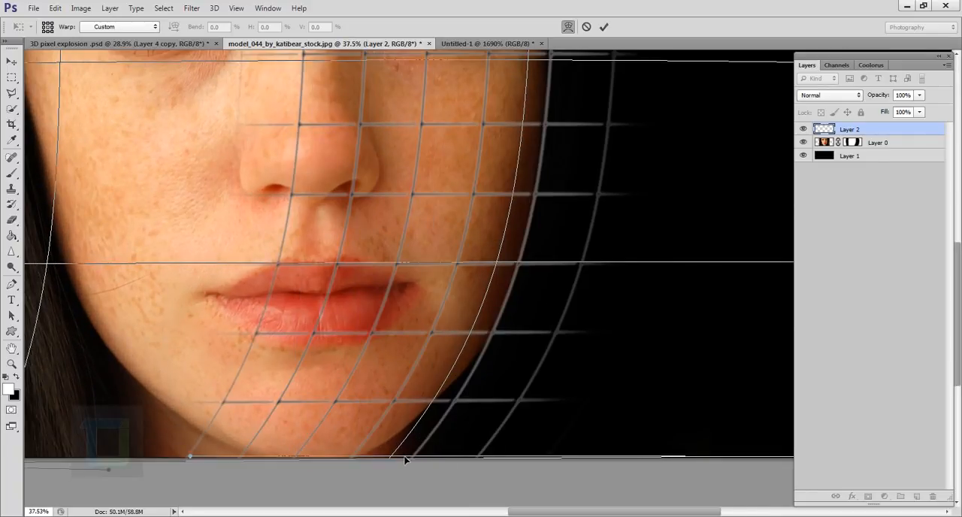
pyautogui.moveTo(404, 459); pyautogui.dragTo(409, 450)
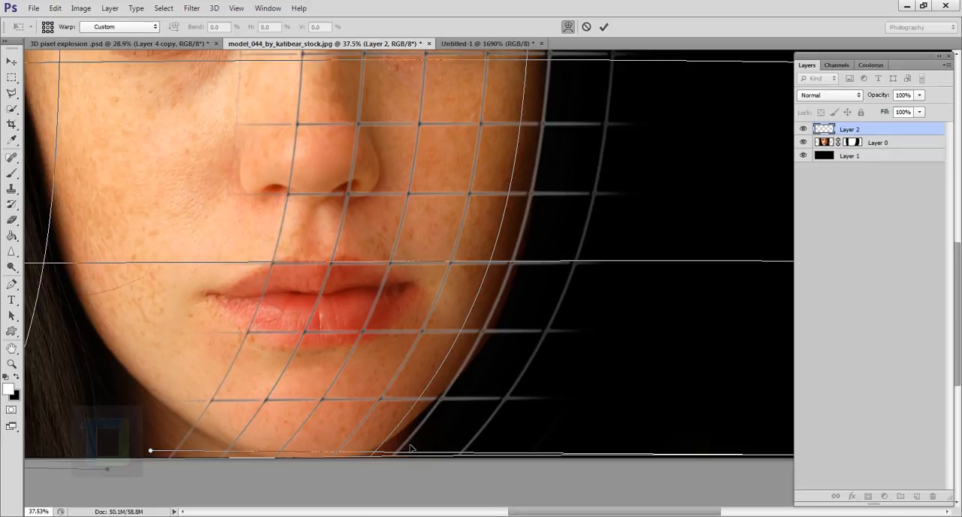
# - Adjust the grid warp beside the eye and cheek so the outer vertical lines follow the face's right contour
pyautogui.scroll(-3, 466, 338)
pyautogui.moveTo(473, 185); pyautogui.dragTo(460, 307)
pyautogui.moveTo(523, 180); pyautogui.dragTo(512, 175)
pyautogui.moveTo(456, 284); pyautogui.dragTo(456, 236)
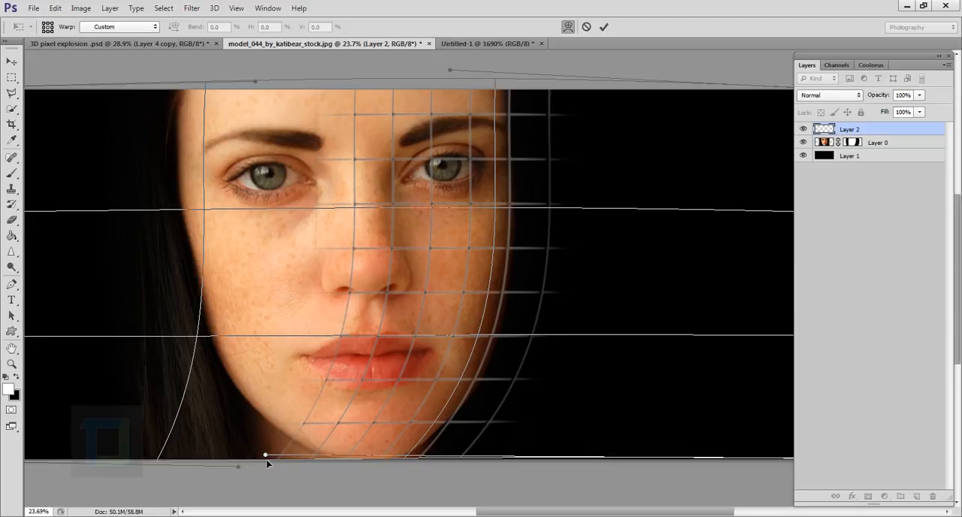
# - Pull the warp's lower inner lines toward the chin's centre, and arch the upper horizontal lines higher across the eyes and forehead
pyautogui.moveTo(289, 434); pyautogui.dragTo(328, 432)
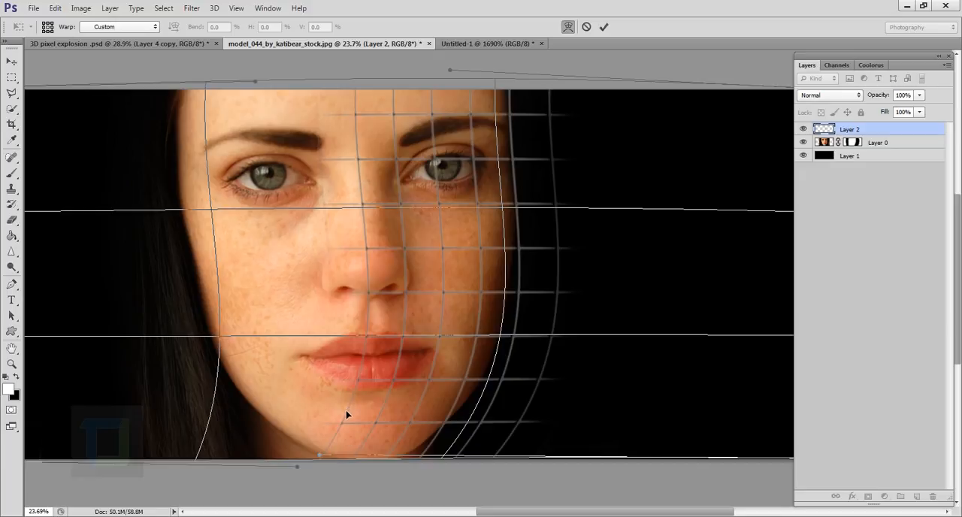
pyautogui.moveTo(348, 414); pyautogui.dragTo(369, 413)
pyautogui.moveTo(359, 153); pyautogui.dragTo(357, 123)
pyautogui.moveTo(353, 332); pyautogui.dragTo(374, 331)
pyautogui.moveTo(515, 321); pyautogui.dragTo(502, 327)
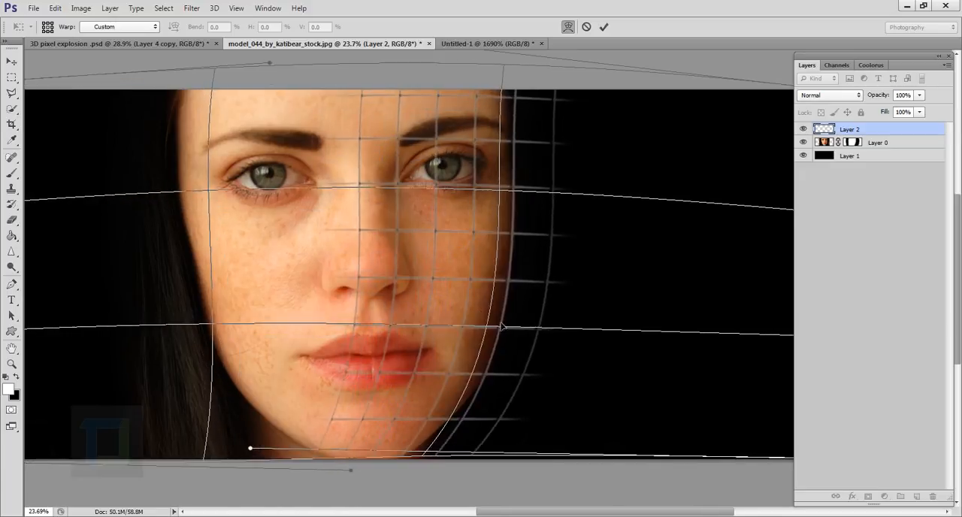
# - Refine the grid warp at the mouth, chin and lower jaw, narrowing the vertical lines toward the chin
pyautogui.moveTo(427, 450); pyautogui.dragTo(413, 448)
pyautogui.moveTo(326, 453); pyautogui.dragTo(368, 462)
pyautogui.moveTo(377, 366); pyautogui.dragTo(380, 372)
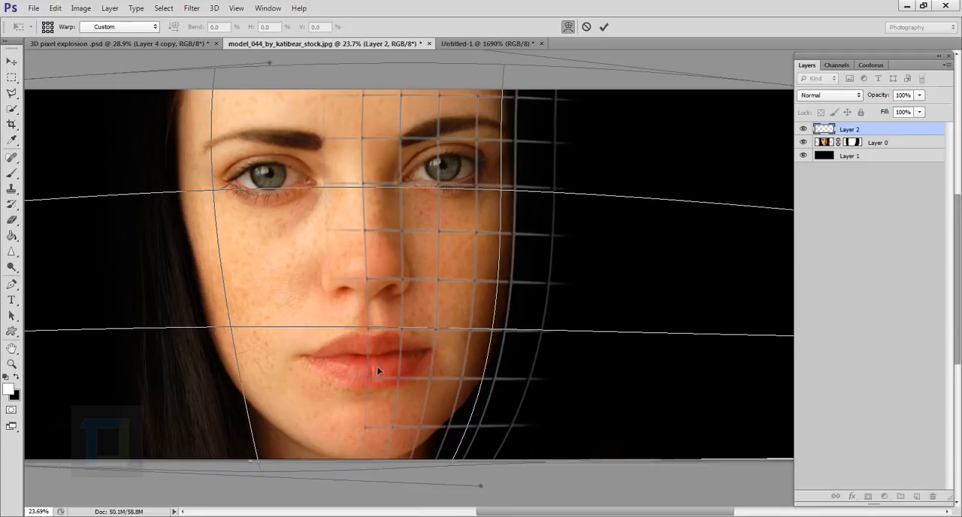
pyautogui.moveTo(473, 451); pyautogui.dragTo(453, 453)
pyautogui.moveTo(356, 452); pyautogui.dragTo(375, 454)
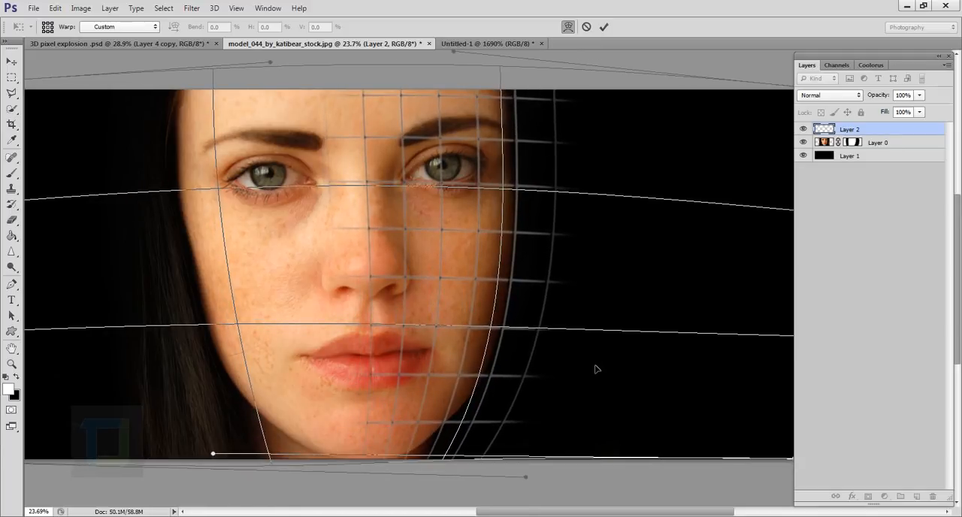
# - Apply the custom warp to the line grid
pyautogui.scroll(-1, 587, 369)
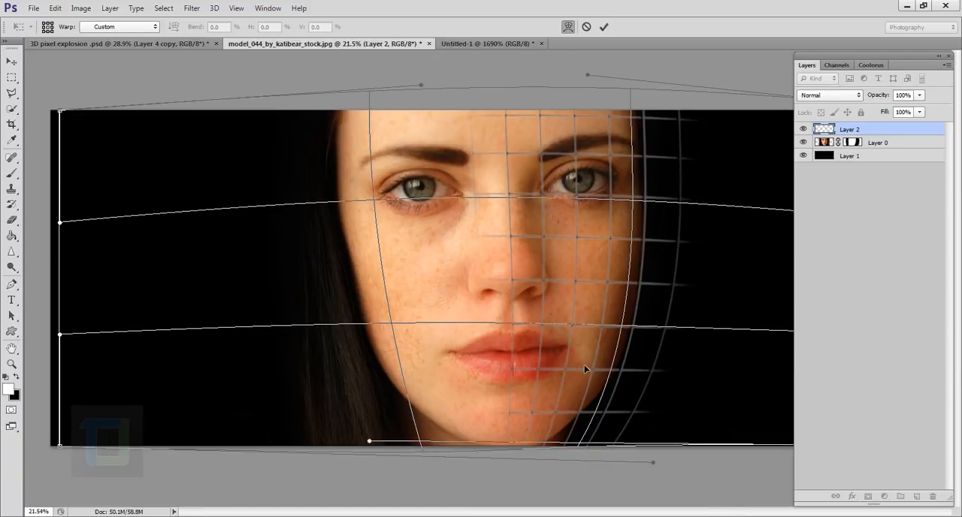
pyautogui.scroll(1, 581, 345)
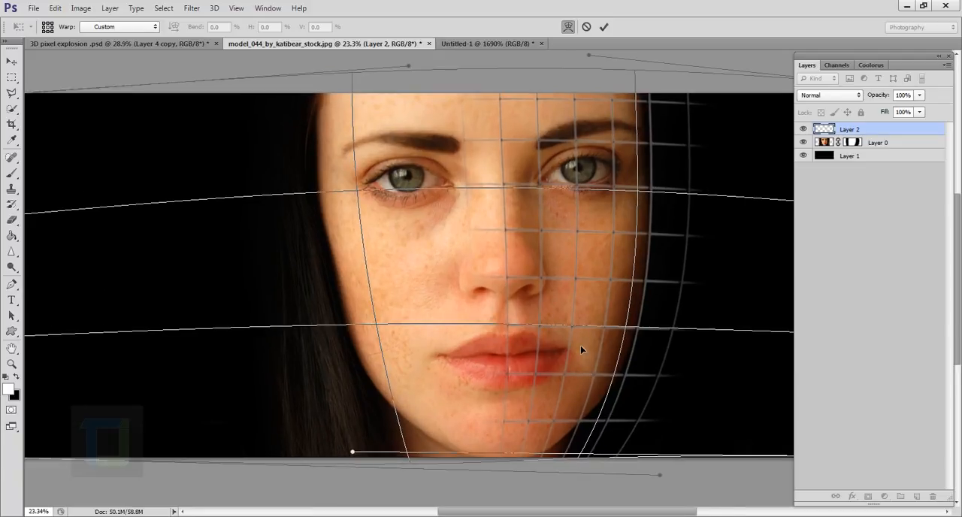
pyautogui.click(603, 27)
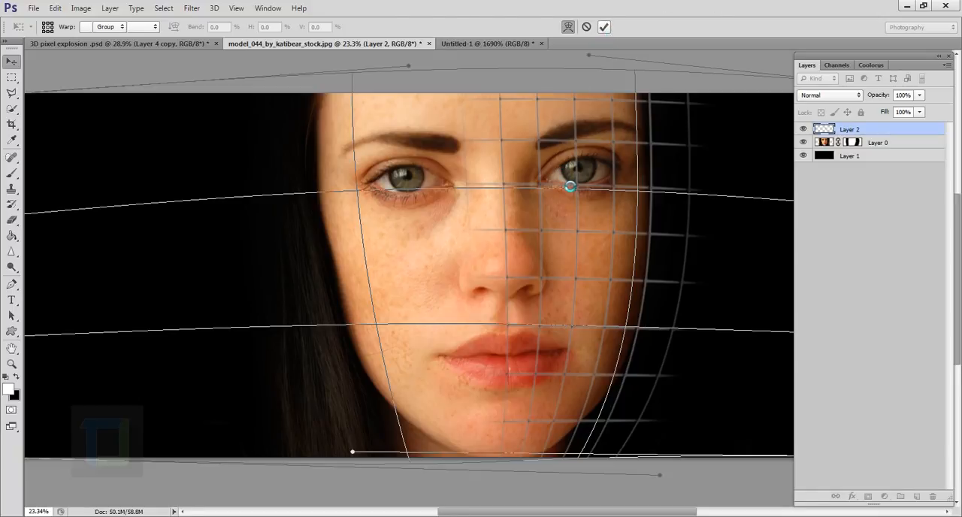
pyautogui.scroll(-4, 594, 214)
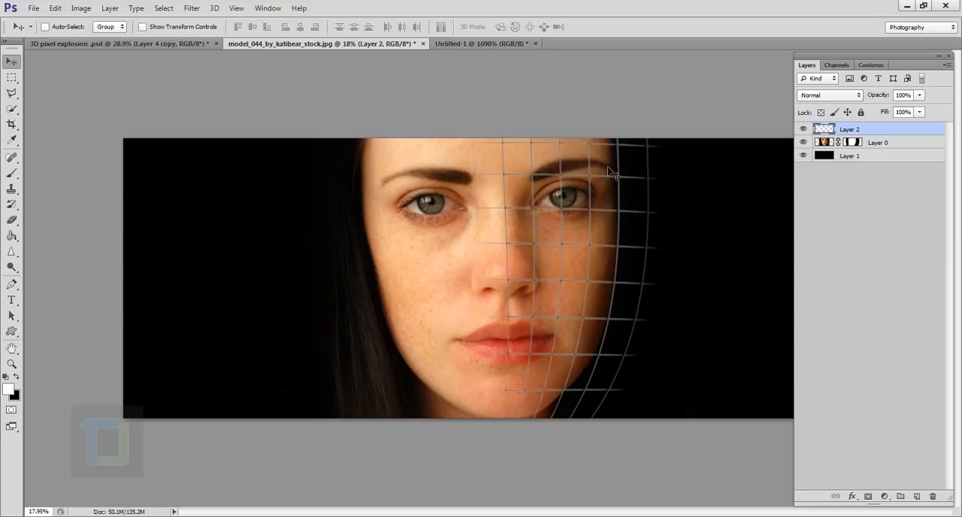
pyautogui.scroll(-1, 601, 218)
pyautogui.scroll(5, 600, 217)
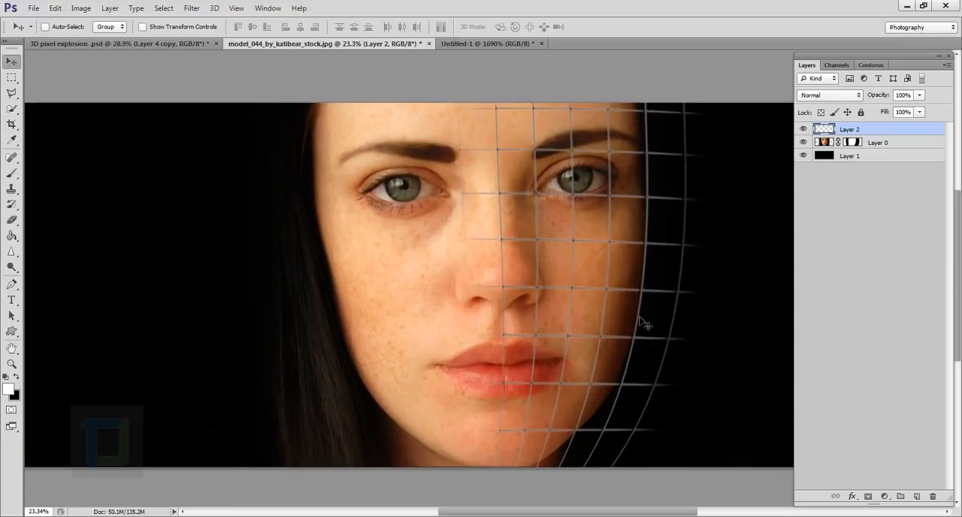
# - Erase the outermost vertical line and the grid ends extending past the face's right contour with a 200 px Eraser
pyautogui.click(11, 220)
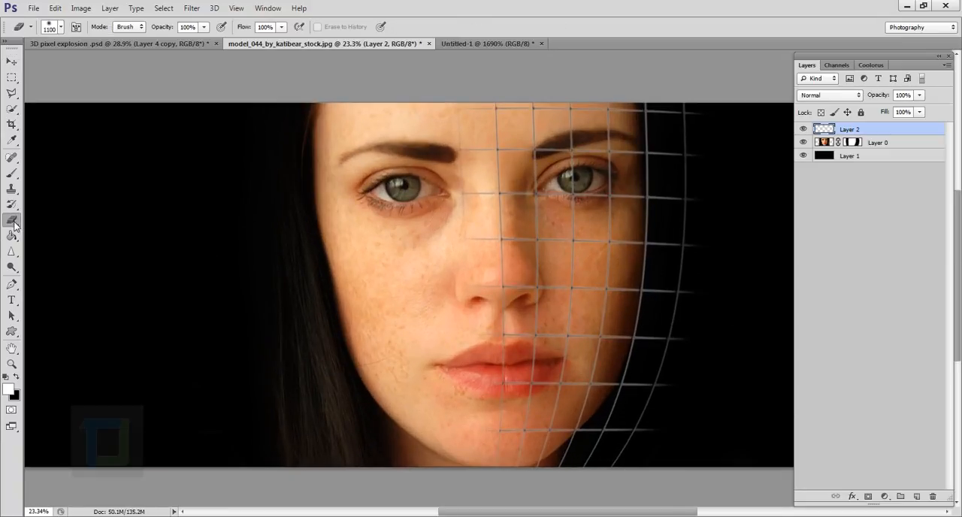
pyautogui.press('[')
pyautogui.press('[')
pyautogui.press('[')
pyautogui.press('[')
pyautogui.press('[')
pyautogui.press('[')
pyautogui.press('[')
pyautogui.press('[')
pyautogui.press('[')
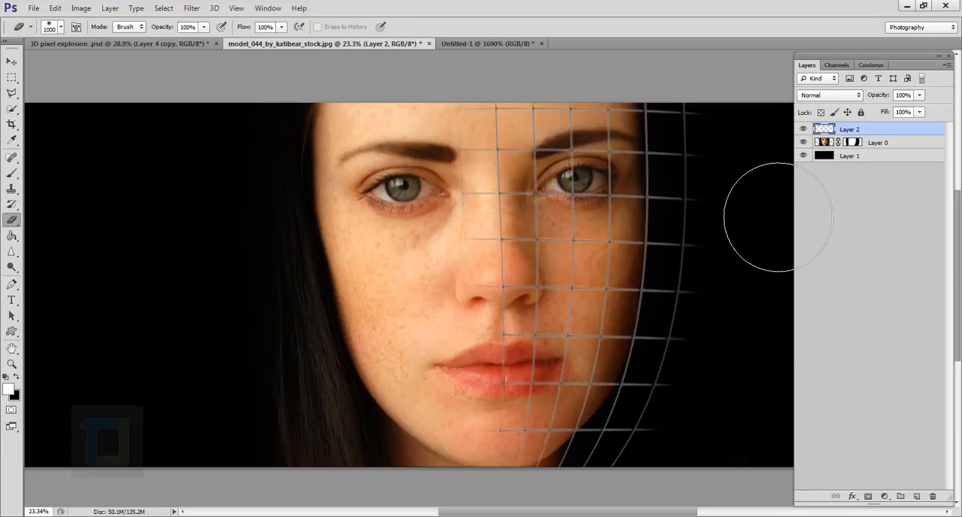
pyautogui.moveTo(686, 130)
pyautogui.mouseDown()
pyautogui.moveTo(686, 186)
pyautogui.moveTo(689, 111)
pyautogui.moveTo(687, 192)
pyautogui.moveTo(696, 115)
pyautogui.moveTo(703, 165)
pyautogui.moveTo(695, 185)
pyautogui.moveTo(679, 156)
pyautogui.moveTo(679, 167)
pyautogui.moveTo(679, 112)
pyautogui.moveTo(679, 167)
pyautogui.mouseUp()
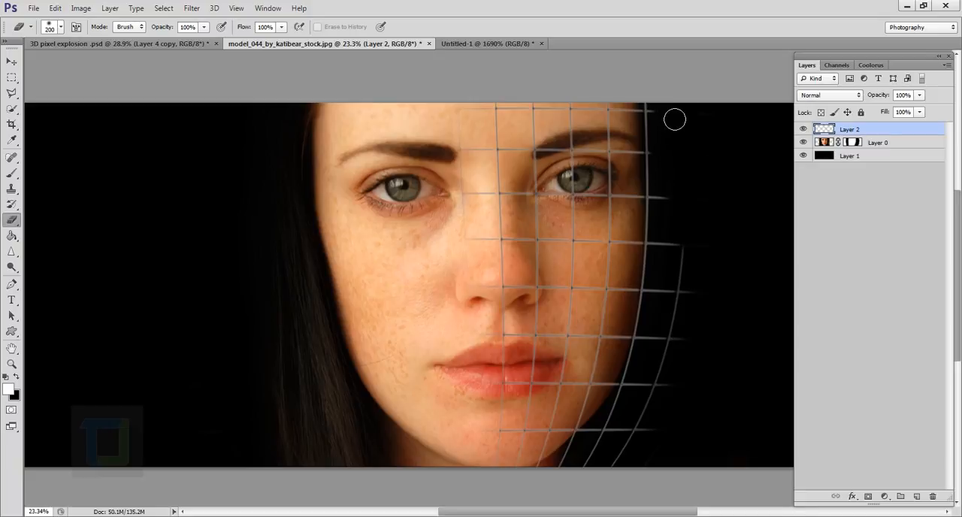
pyautogui.moveTo(680, 213)
pyautogui.mouseDown()
pyautogui.moveTo(689, 331)
pyautogui.moveTo(681, 241)
pyautogui.moveTo(677, 297)
pyautogui.moveTo(682, 241)
pyautogui.moveTo(675, 307)
pyautogui.moveTo(675, 270)
pyautogui.moveTo(671, 294)
pyautogui.mouseUp()
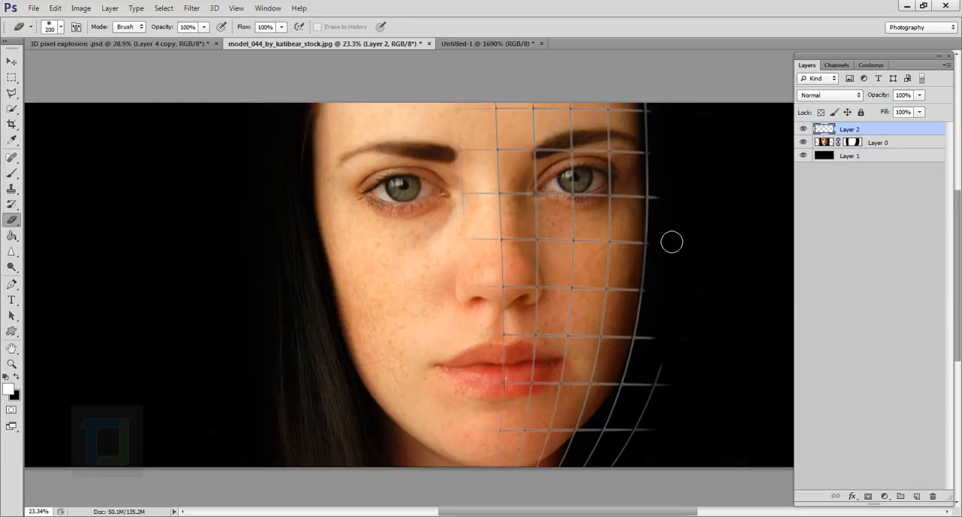
pyautogui.moveTo(672, 202); pyautogui.dragTo(674, 213)
pyautogui.moveTo(691, 307)
pyautogui.mouseDown()
pyautogui.moveTo(658, 432)
pyautogui.moveTo(673, 356)
pyautogui.moveTo(635, 470)
pyautogui.moveTo(657, 400)
pyautogui.moveTo(609, 473)
pyautogui.moveTo(632, 434)
pyautogui.moveTo(590, 480)
pyautogui.moveTo(611, 448)
pyautogui.moveTo(582, 469)
pyautogui.mouseUp()
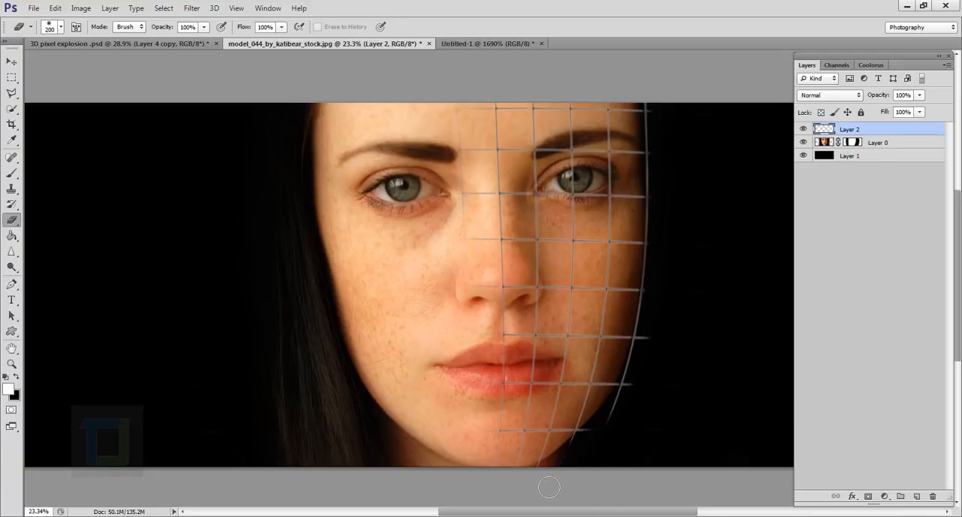
pyautogui.moveTo(587, 461)
pyautogui.mouseDown()
pyautogui.moveTo(638, 428)
pyautogui.moveTo(628, 439)
pyautogui.moveTo(632, 414)
pyautogui.mouseUp()
pyautogui.moveTo(653, 369); pyautogui.dragTo(663, 339)
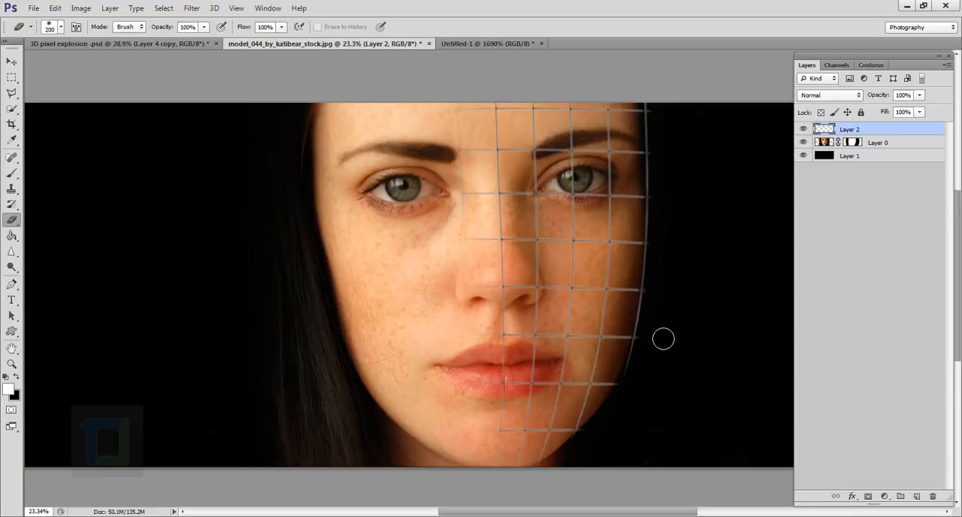
# - Shift the line grid slightly over the face so its outer line fits the cheek's edge
pyautogui.click(10, 63)
pyautogui.moveTo(502, 258); pyautogui.dragTo(546, 272)
pyautogui.scroll(2, 532, 266)
pyautogui.press('e')
pyautogui.scroll(-5, 786, 261)
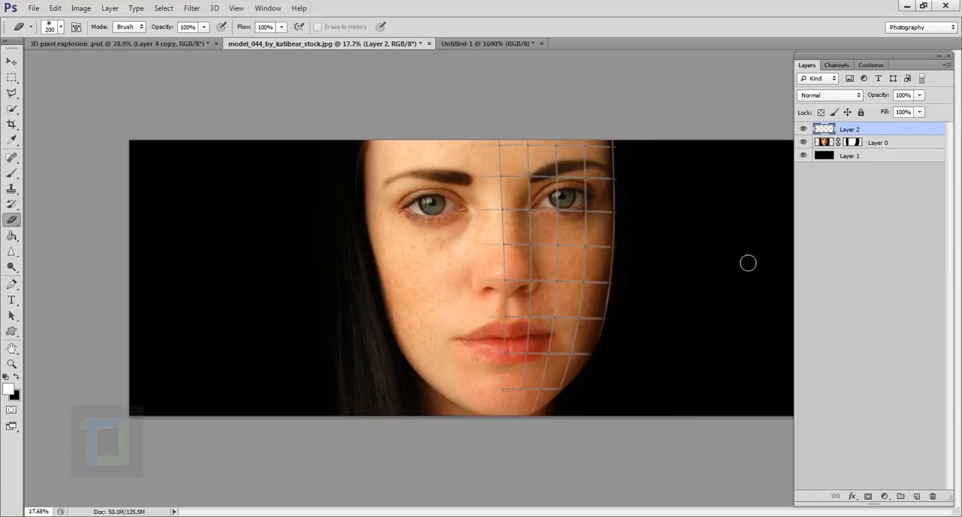
pyautogui.scroll(1, 681, 295)
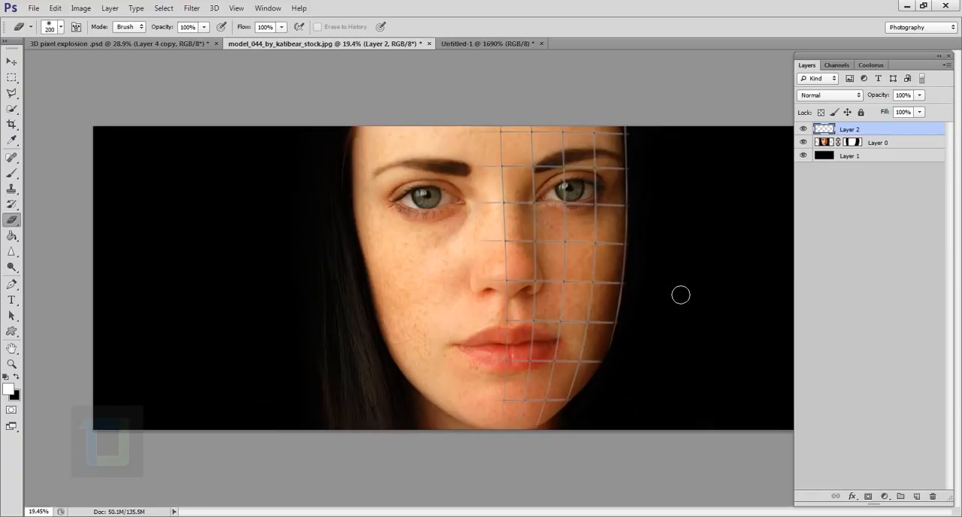
# - Create a new layer above the line grid and name it "black boxes"
pyautogui.click(917, 497)
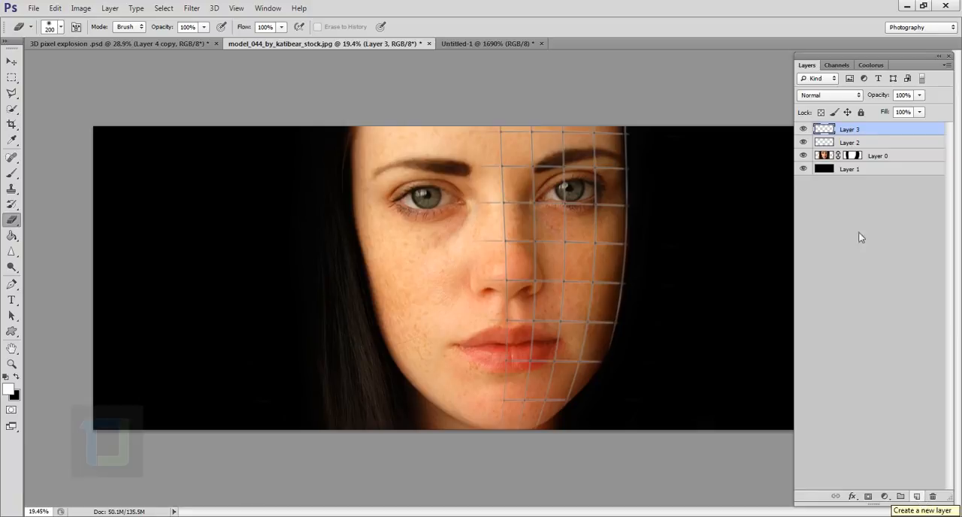
pyautogui.doubleClick(855, 130)
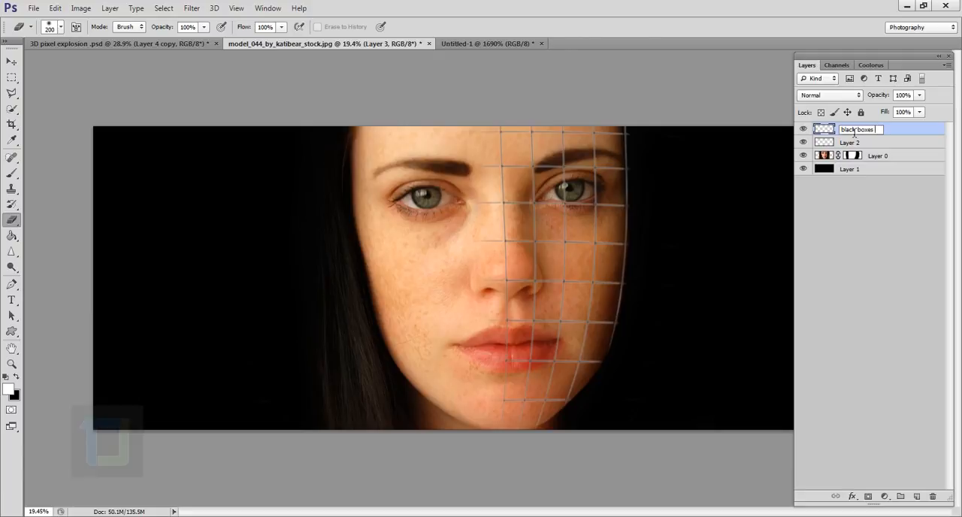
pyautogui.press('Return')
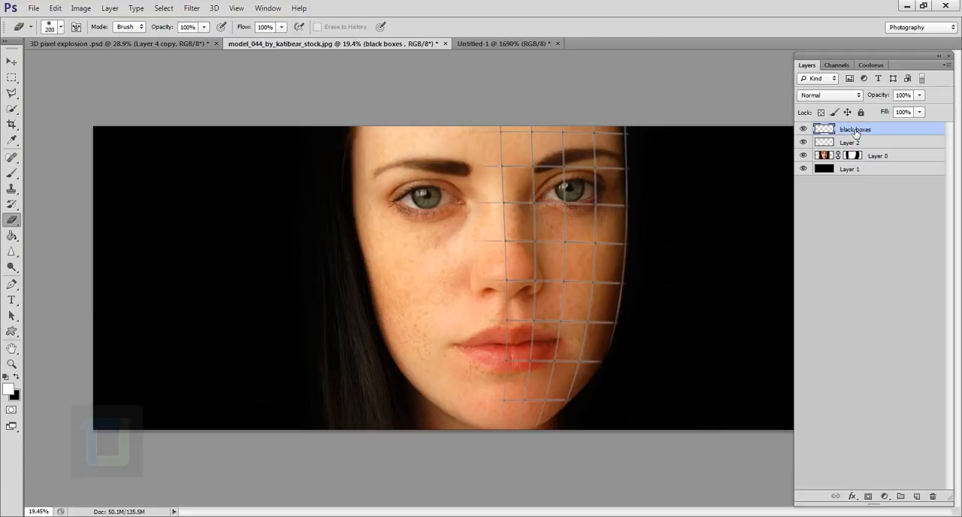
# - Select the grid cell on the nose bridge, between the eyes, with the Polygonal Lasso tool
pyautogui.click(11, 94)
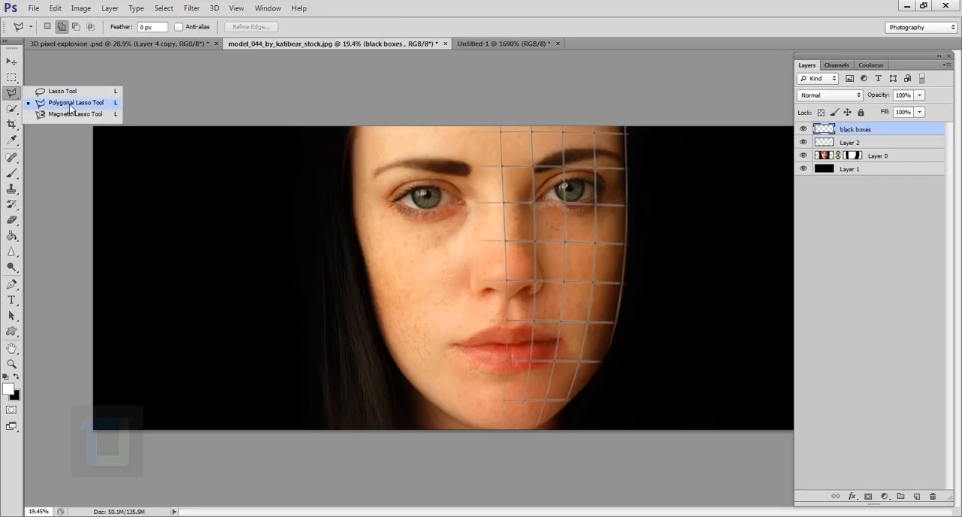
pyautogui.click(60, 108)
pyautogui.scroll(5, 527, 214)
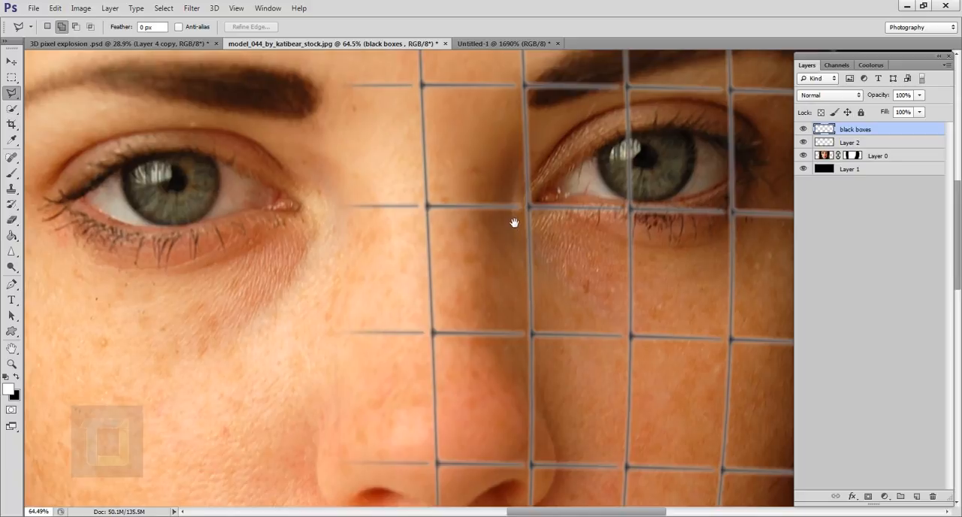
pyautogui.moveTo(514, 222); pyautogui.dragTo(499, 256)
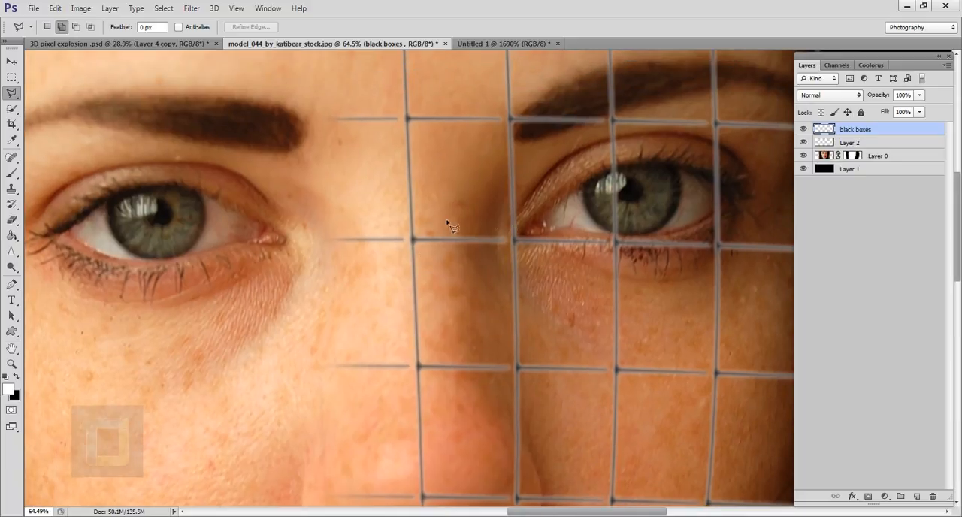
pyautogui.click(517, 242)
pyautogui.click(518, 369)
pyautogui.click(419, 369)
pyautogui.click(413, 240)
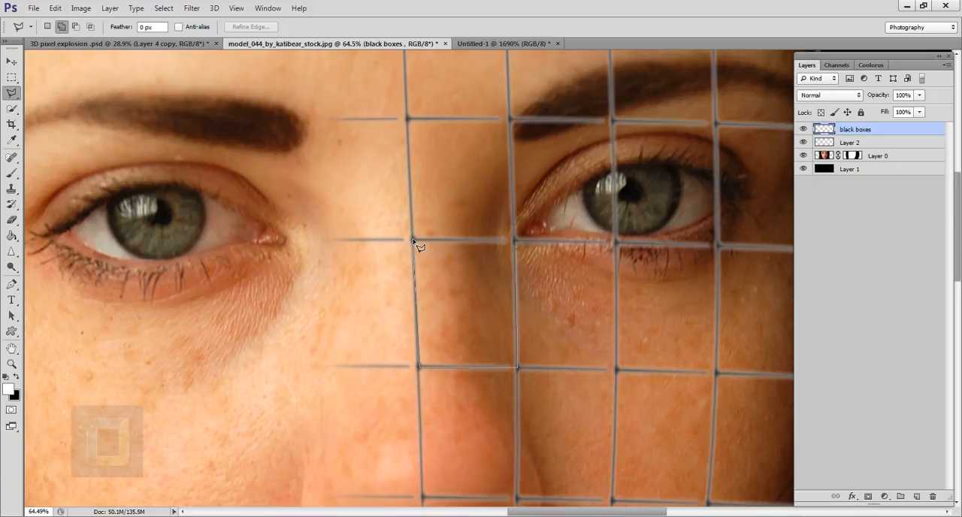
pyautogui.click(516, 240)
# - Add the two stacked grid cells on the right cheek, below the eye, to the selection as one shape
pyautogui.scroll(-2, 531, 321)
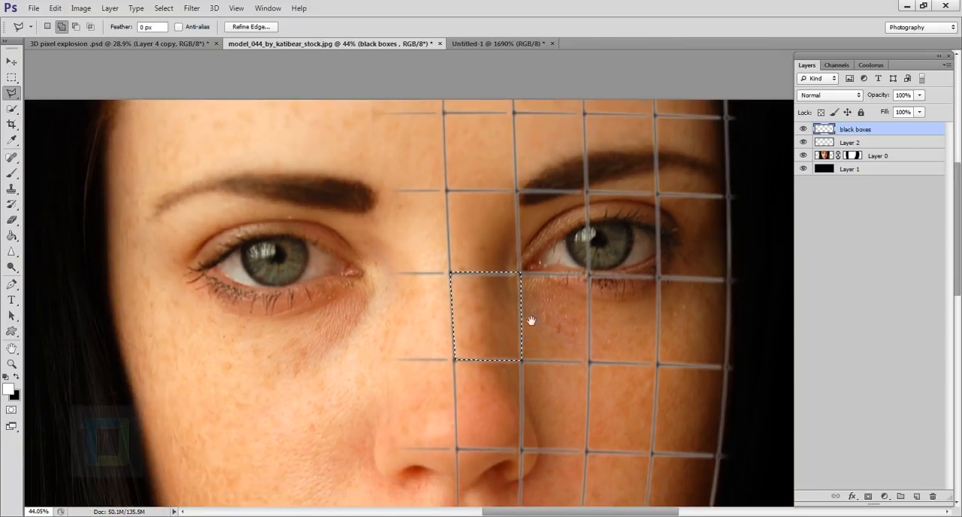
pyautogui.moveTo(532, 321); pyautogui.dragTo(451, 194)
pyautogui.scroll(1, 481, 268)
pyautogui.moveTo(516, 337); pyautogui.dragTo(504, 310)
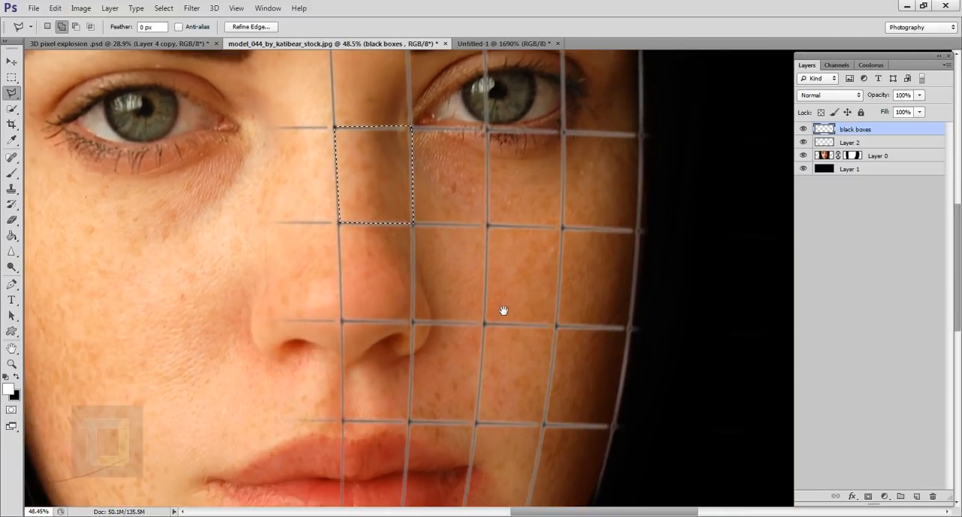
pyautogui.click(488, 227)
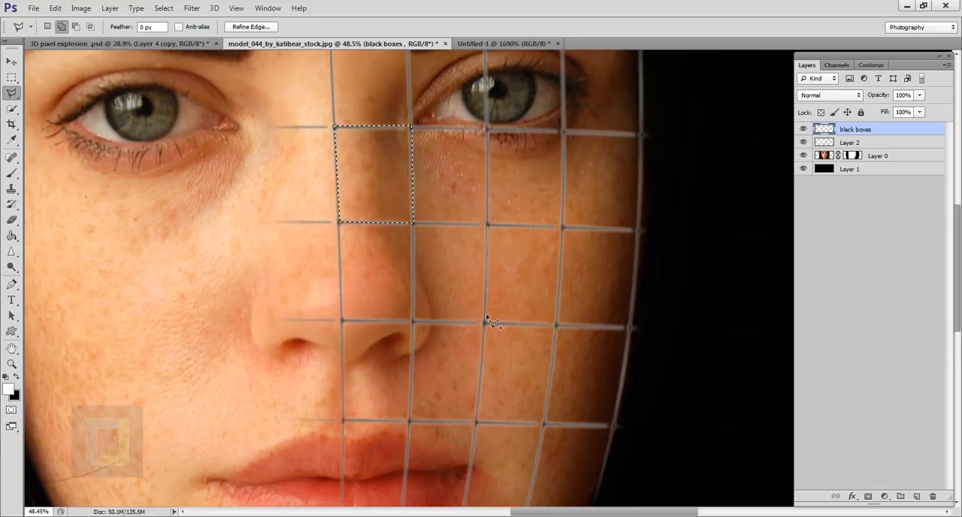
pyautogui.click(478, 423)
pyautogui.click(544, 426)
pyautogui.click(556, 327)
pyautogui.click(563, 226)
pyautogui.click(488, 224)
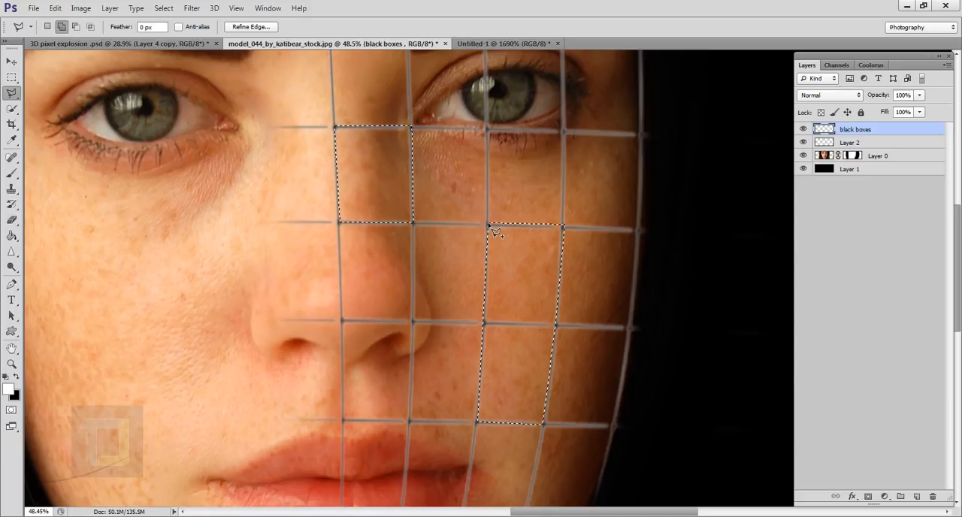
# - Add the grid cell on the chin just below the right side of the lips to the selection
pyautogui.scroll(-5, 530, 330)
pyautogui.moveTo(474, 318); pyautogui.dragTo(453, 197)
pyautogui.scroll(5, 481, 301)
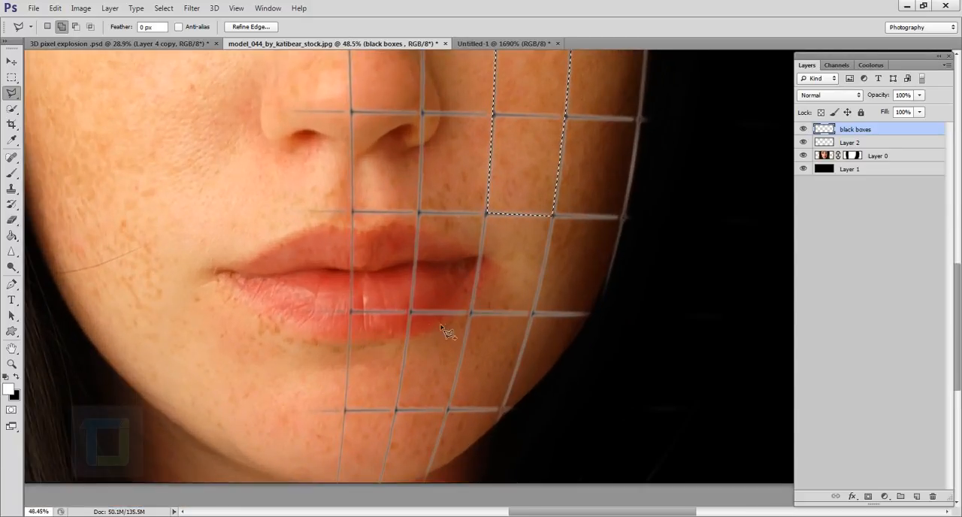
pyautogui.click(411, 312)
pyautogui.click(396, 411)
pyautogui.click(448, 409)
pyautogui.click(472, 313)
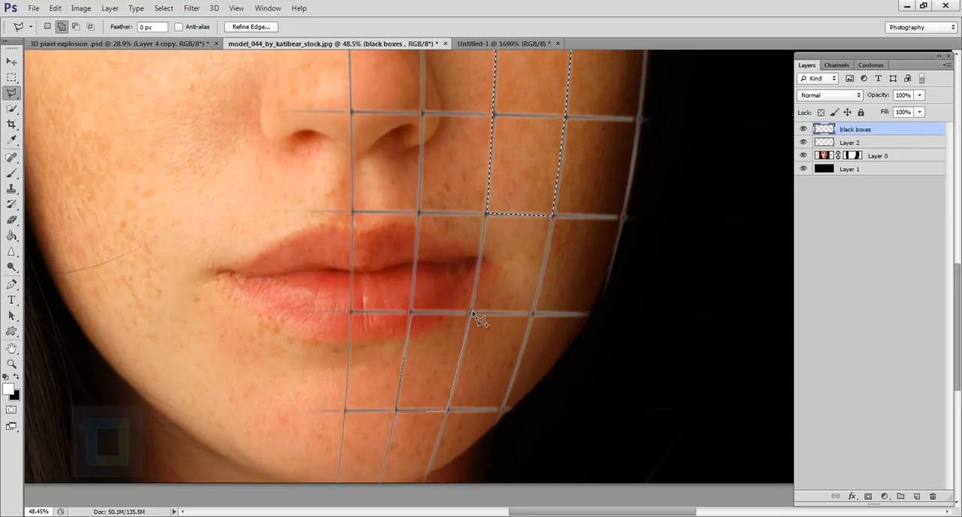
pyautogui.click(411, 312)
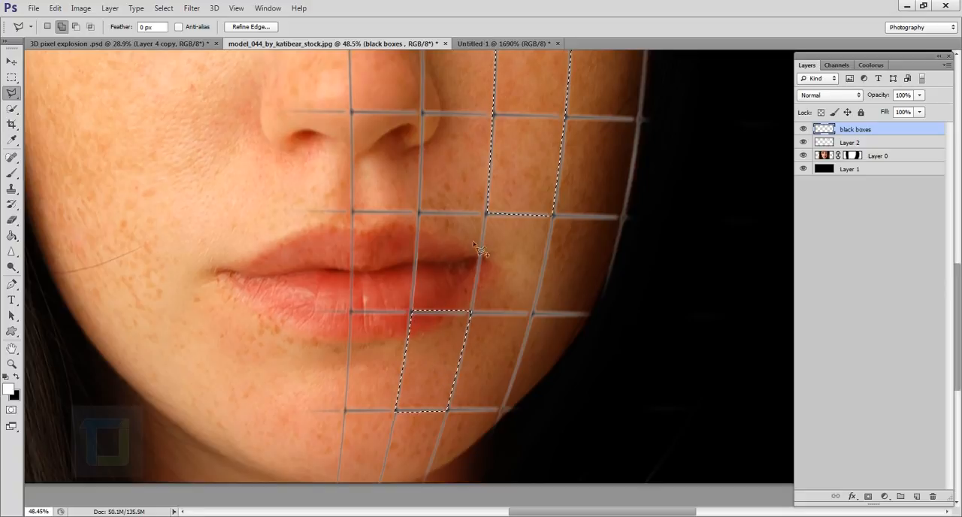
pyautogui.click(412, 311)
pyautogui.press('BackSpace')
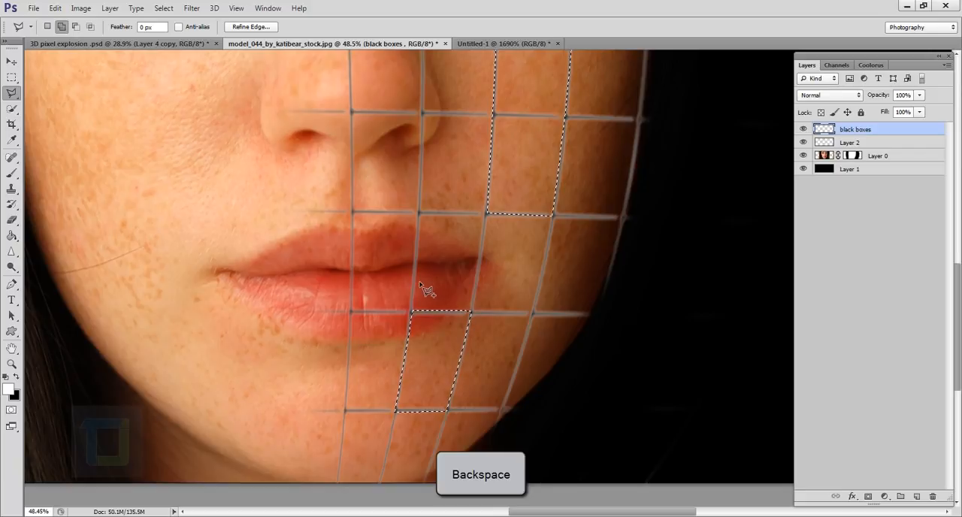
# - Add the grid cell covering the outer half of the right eyebrow to the selection
pyautogui.scroll(-3, 425, 289)
pyautogui.moveTo(499, 134); pyautogui.dragTo(491, 344)
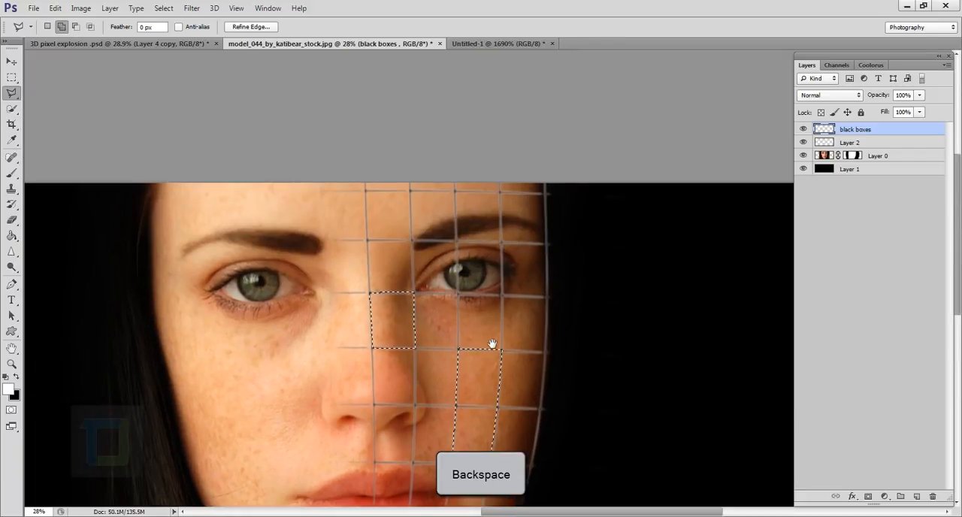
pyautogui.scroll(1, 470, 259)
pyautogui.moveTo(489, 227); pyautogui.dragTo(481, 248)
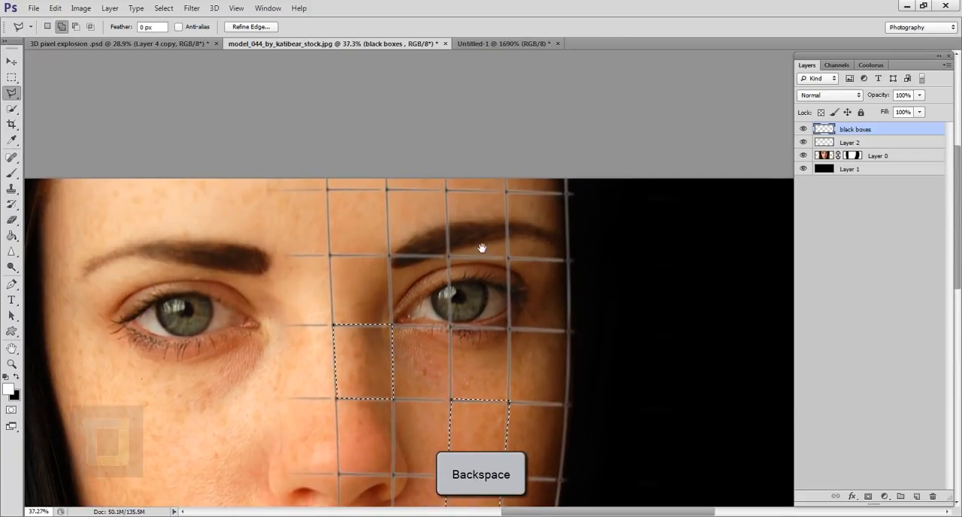
pyautogui.click(448, 191)
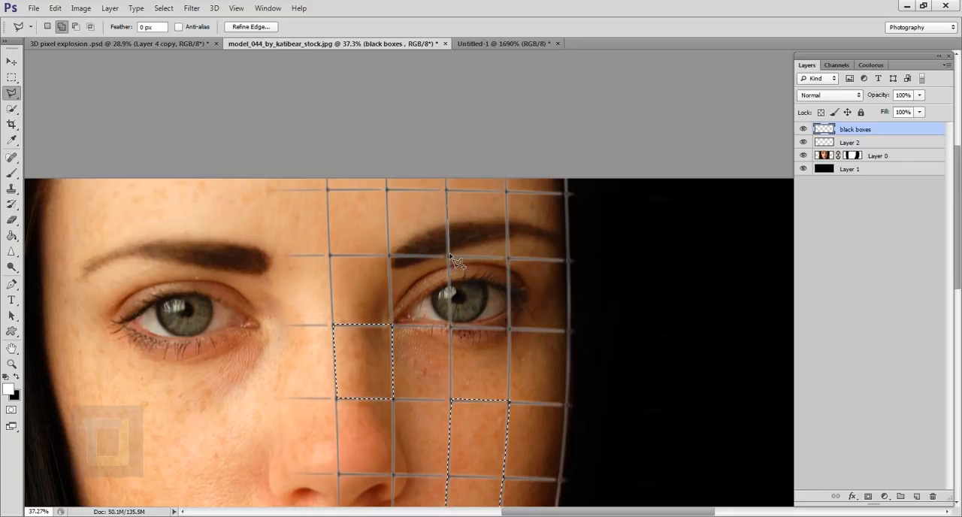
pyautogui.scroll(1, 451, 259)
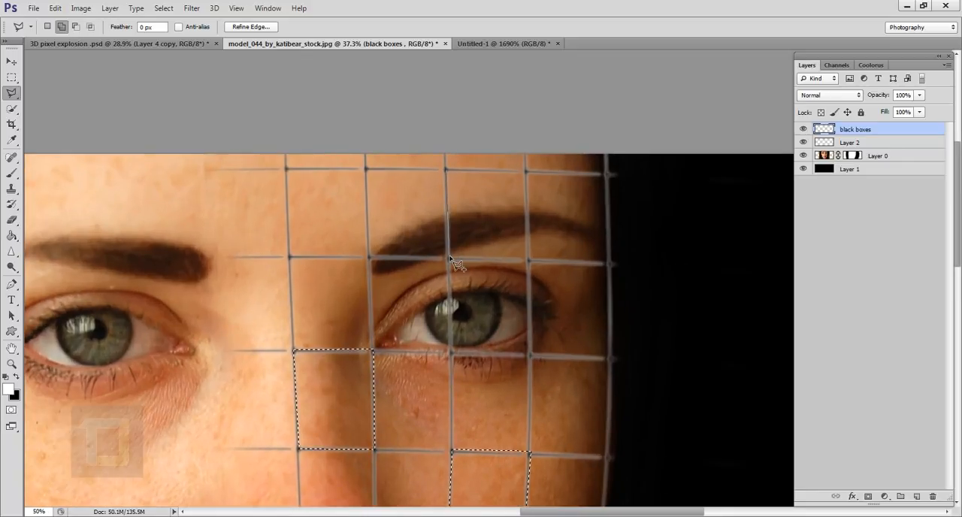
pyautogui.click(450, 258)
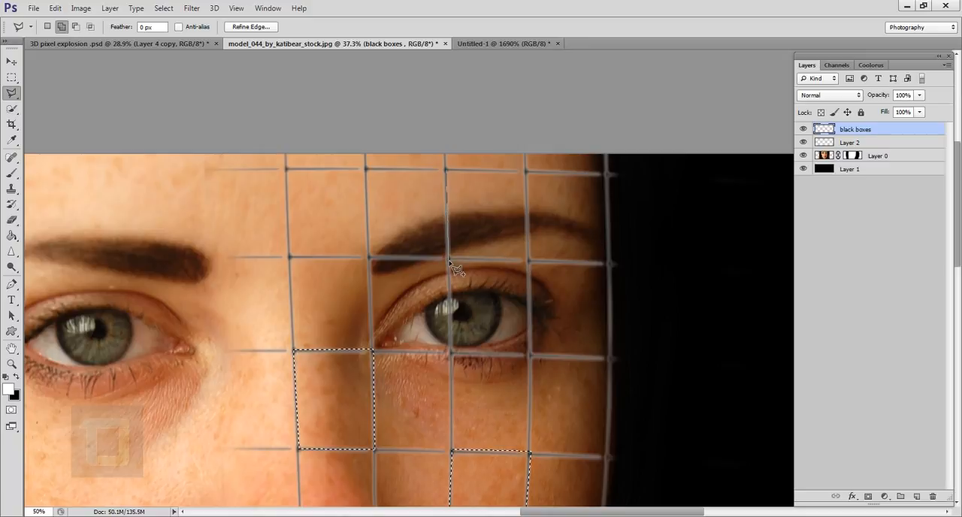
pyautogui.click(529, 262)
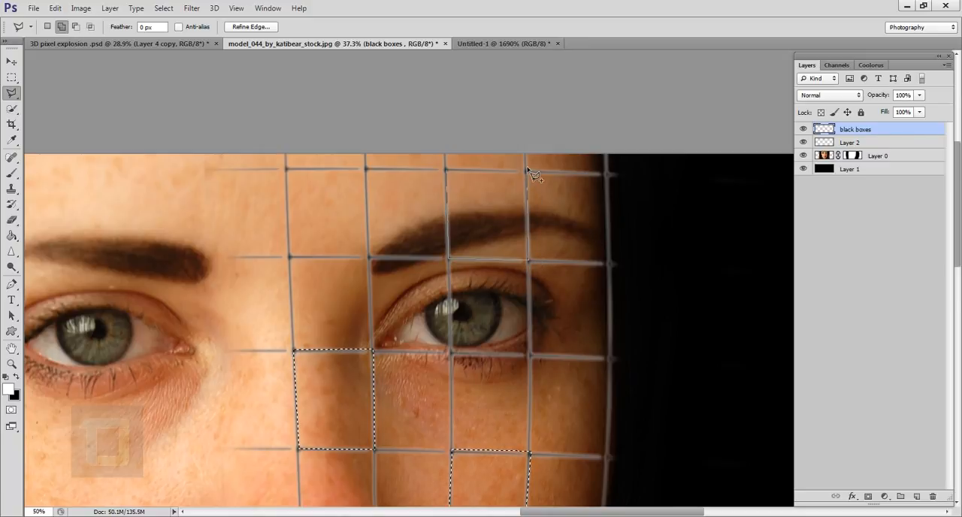
pyautogui.click(528, 170)
pyautogui.click(448, 171)
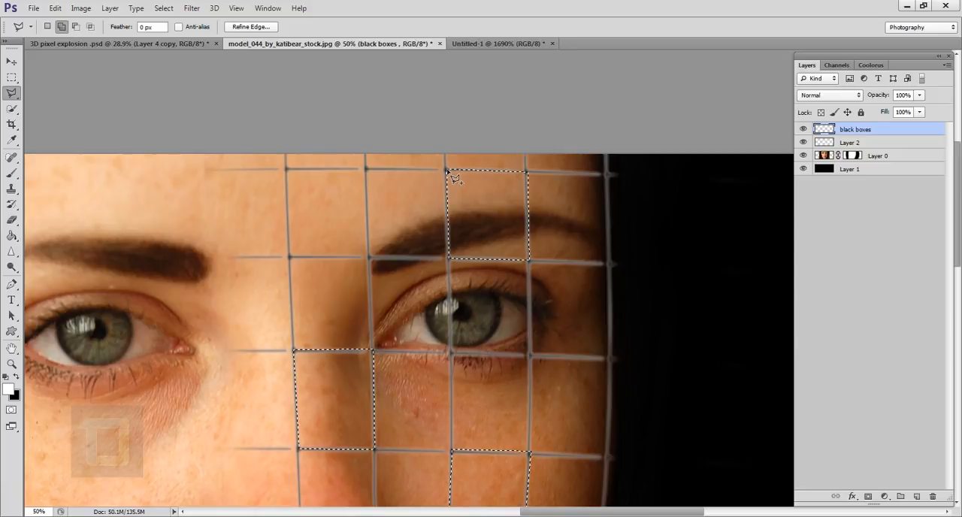
pyautogui.click(446, 171)
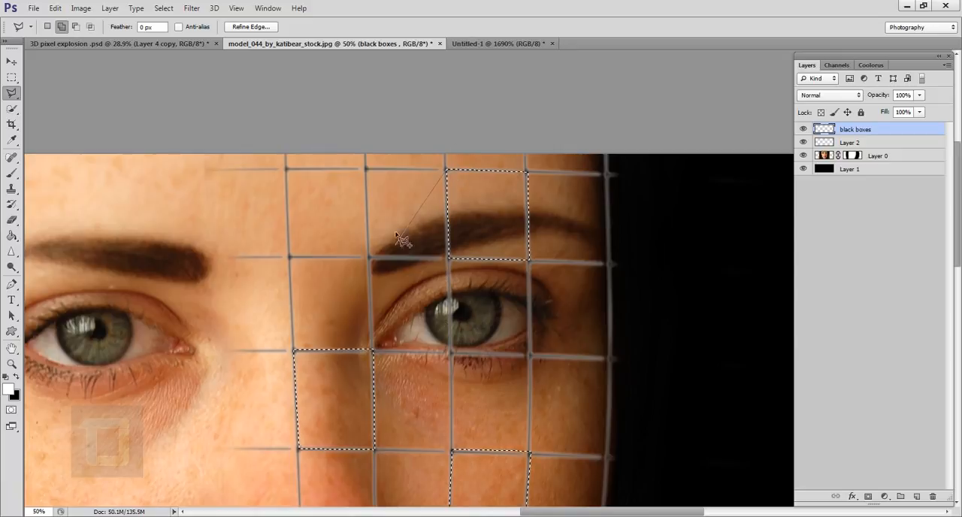
# - Add the partial grid cell at the jaw edge, beside the chin on the gridded side, to the selection
pyautogui.press('Escape')
pyautogui.moveTo(461, 406); pyautogui.dragTo(440, 248)
pyautogui.moveTo(446, 340); pyautogui.dragTo(421, 336)
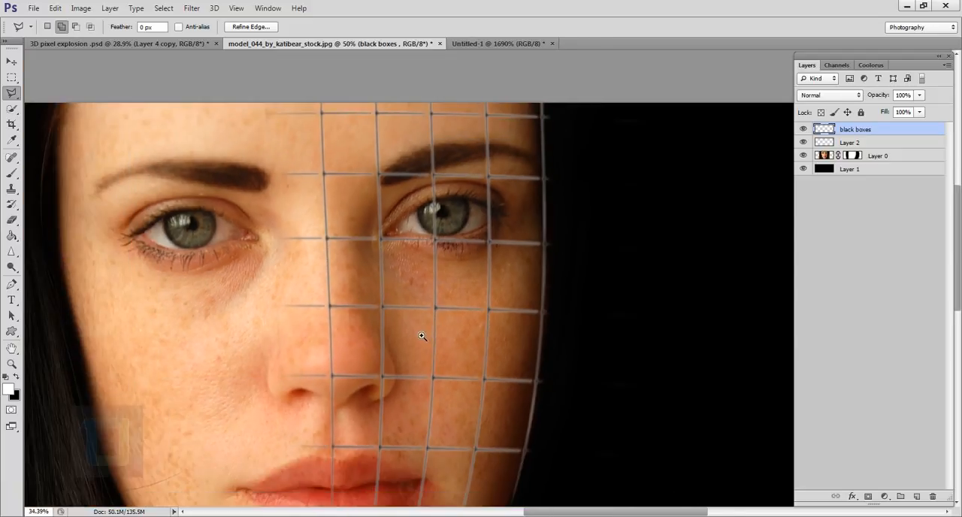
pyautogui.moveTo(451, 413); pyautogui.dragTo(416, 152)
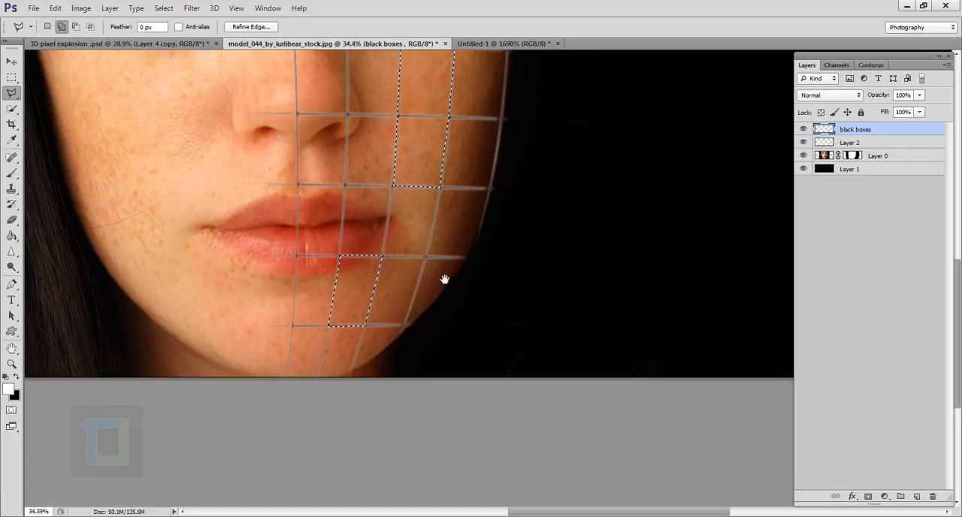
pyautogui.scroll(3, 439, 274)
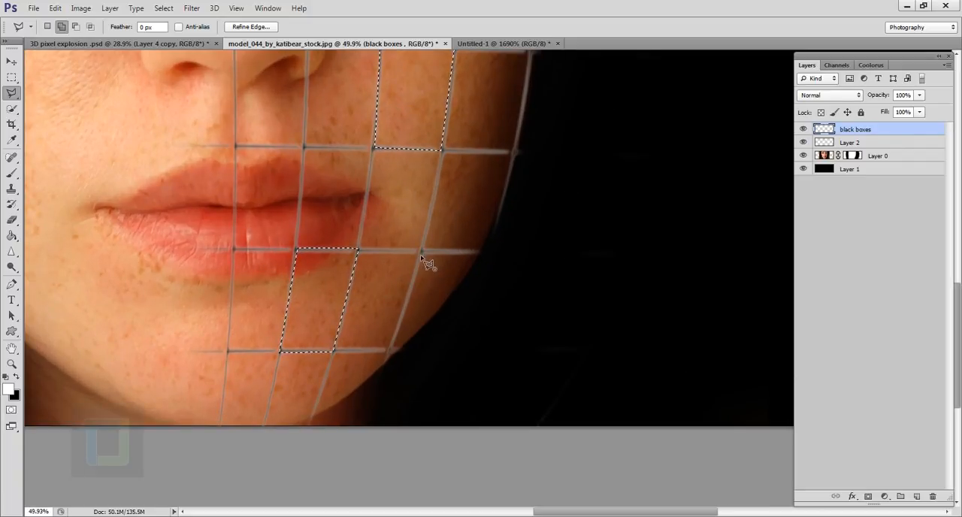
pyautogui.click(390, 350)
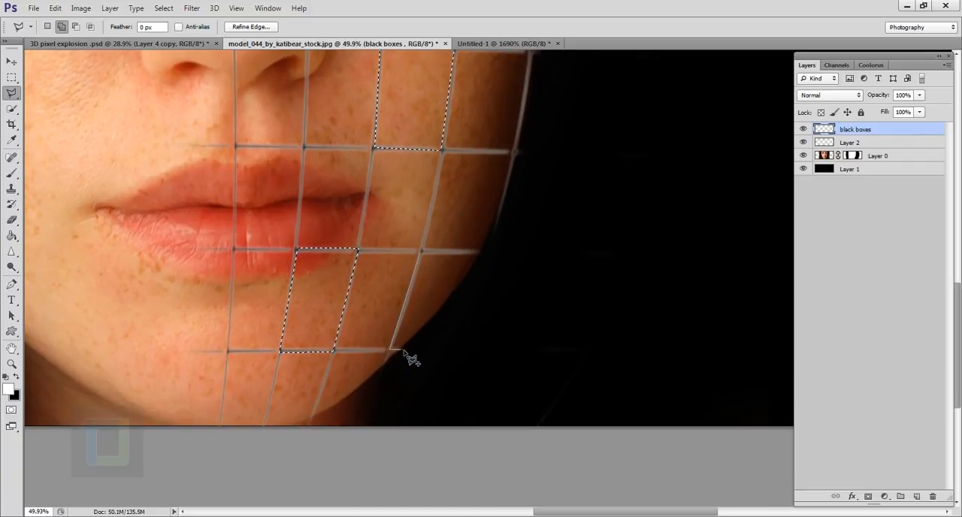
pyautogui.click(403, 349)
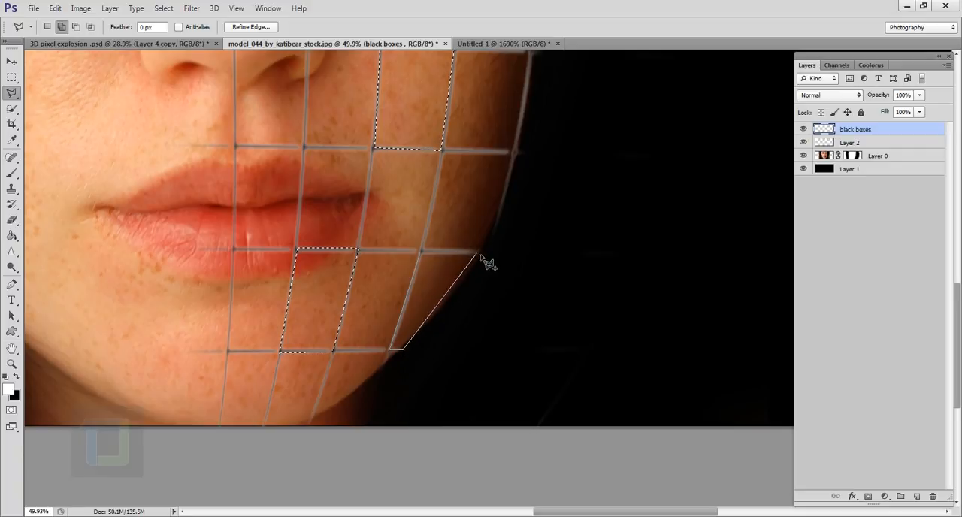
pyautogui.click(480, 252)
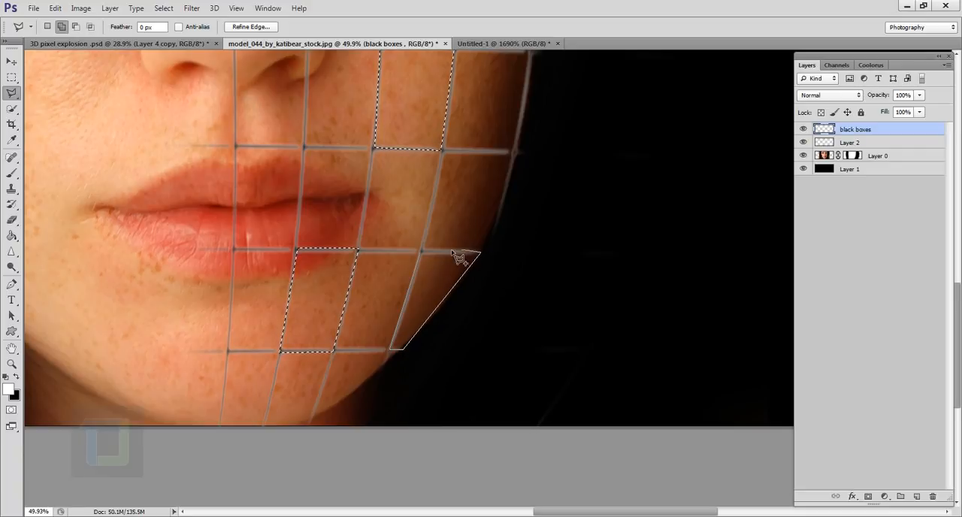
pyautogui.click(423, 251)
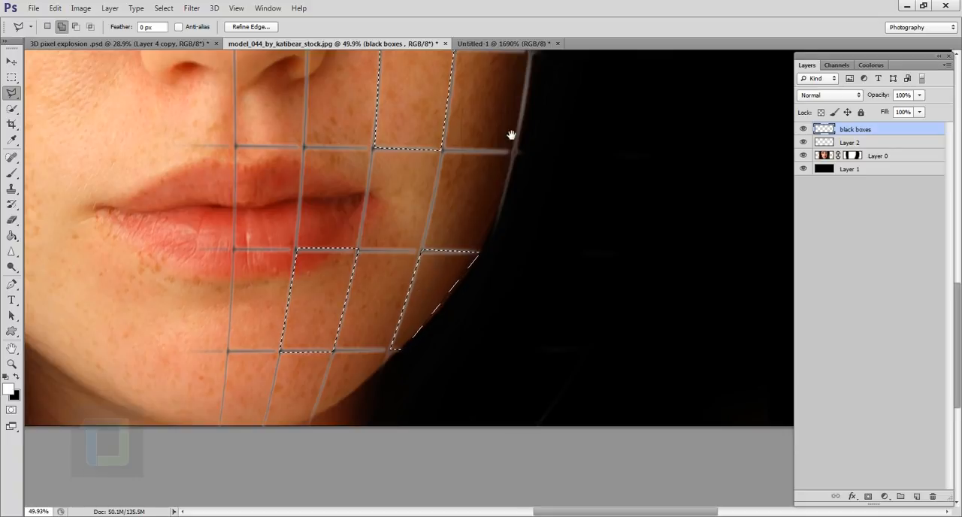
# - Examine the grid over the eye, cheek, nose and mouth for further cells to select
pyautogui.moveTo(511, 135); pyautogui.dragTo(440, 459)
pyautogui.moveTo(464, 262); pyautogui.dragTo(435, 309)
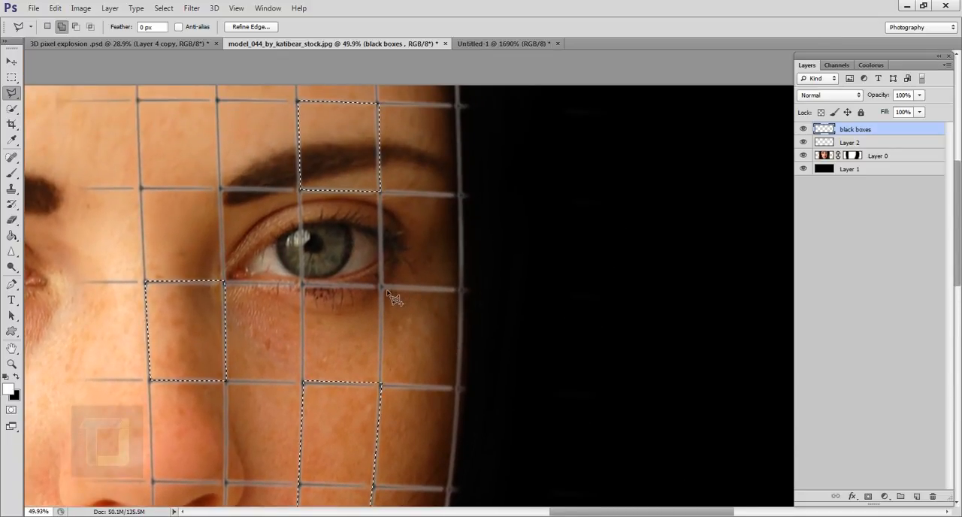
pyautogui.moveTo(431, 382); pyautogui.dragTo(427, 150)
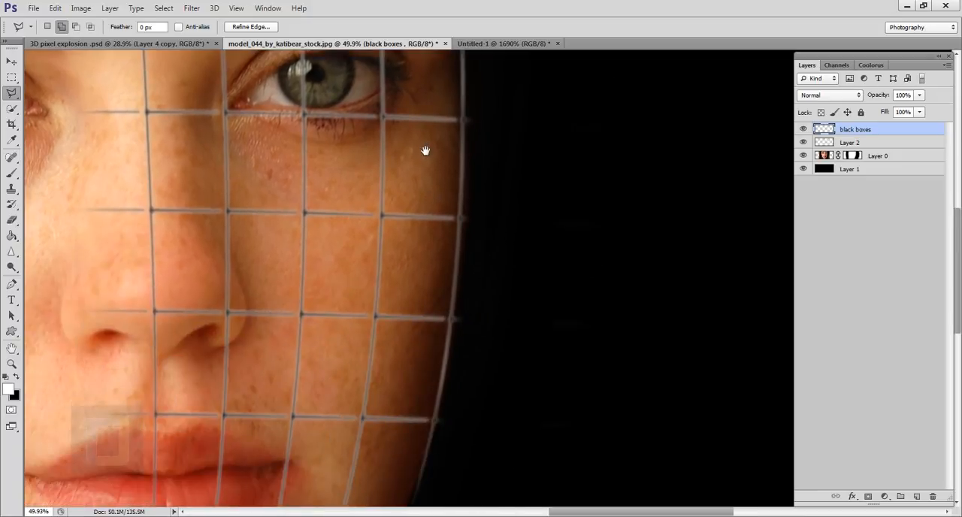
pyautogui.moveTo(418, 365); pyautogui.dragTo(419, 155)
pyautogui.moveTo(399, 288); pyautogui.dragTo(403, 446)
pyautogui.moveTo(406, 348); pyautogui.dragTo(406, 271)
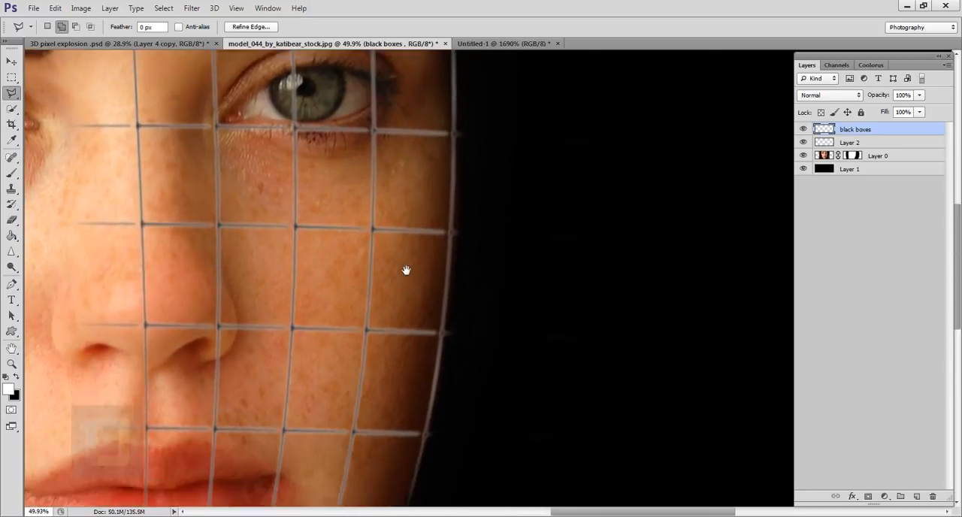
pyautogui.moveTo(411, 338); pyautogui.dragTo(417, 275)
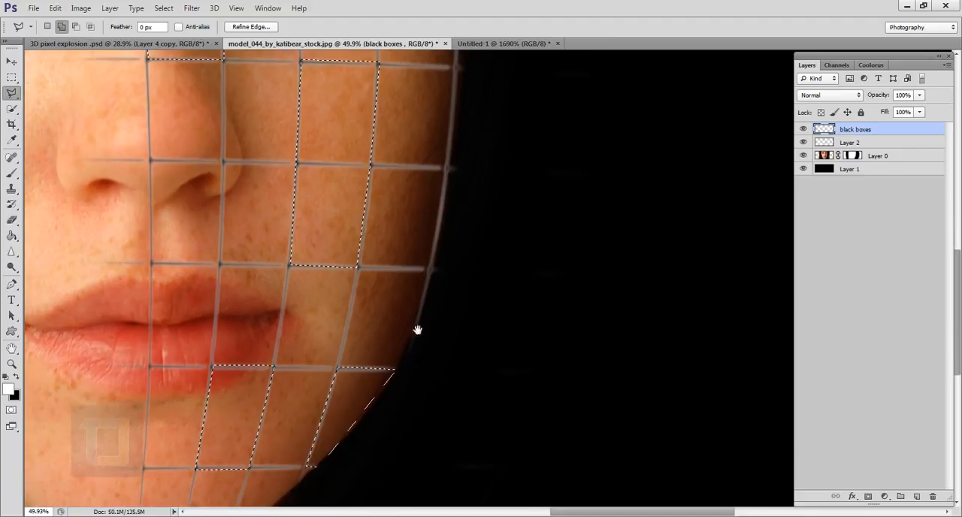
pyautogui.moveTo(417, 330); pyautogui.dragTo(416, 402)
pyautogui.scroll(-3, 410, 386)
pyautogui.scroll(-2, 416, 392)
pyautogui.scroll(2, 542, 267)
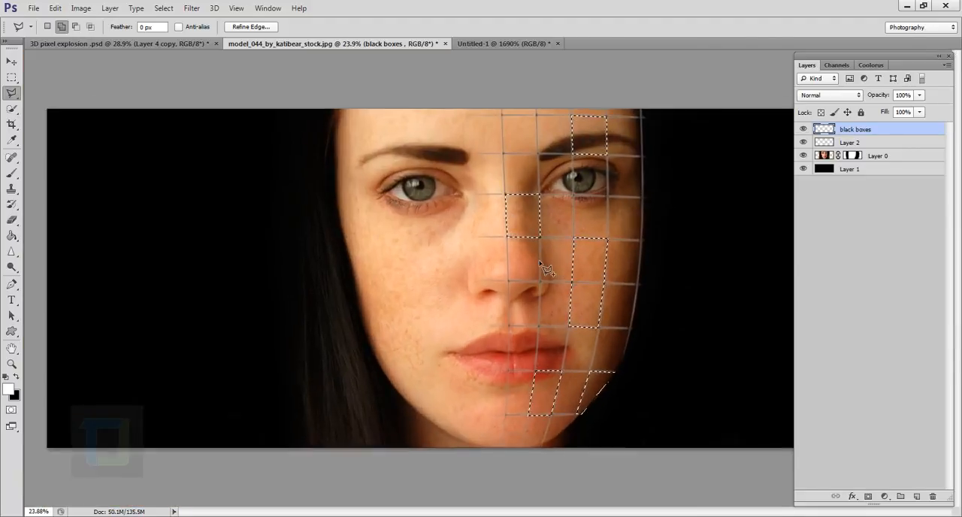
pyautogui.scroll(3, 577, 173)
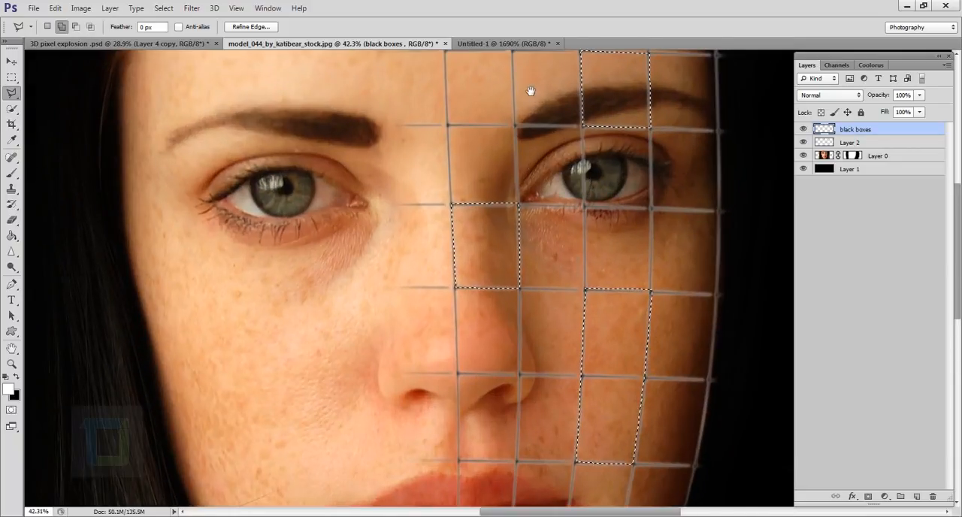
pyautogui.moveTo(530, 92); pyautogui.dragTo(527, 178)
pyautogui.scroll(-2, 496, 258)
pyautogui.scroll(-2, 496, 261)
pyautogui.scroll(3, 429, 241)
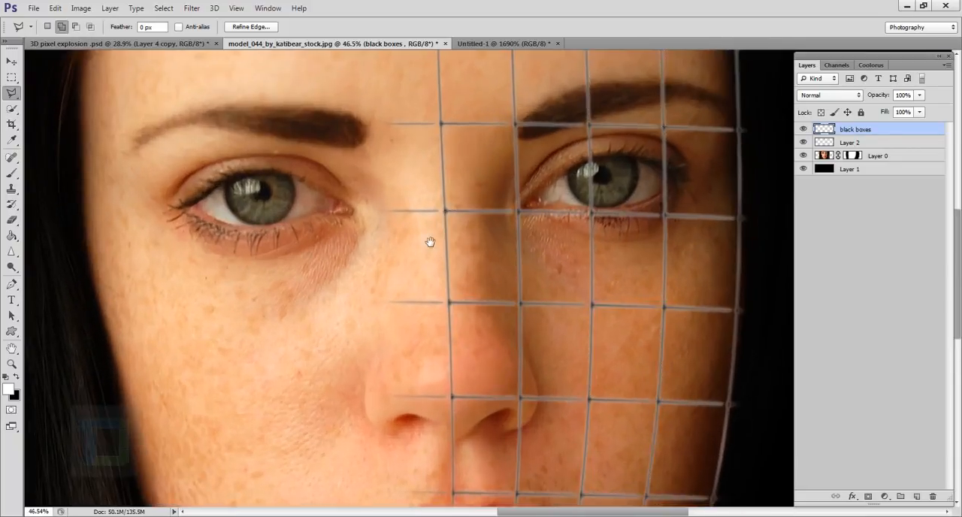
pyautogui.scroll(-3, 425, 236)
pyautogui.scroll(-1, 491, 280)
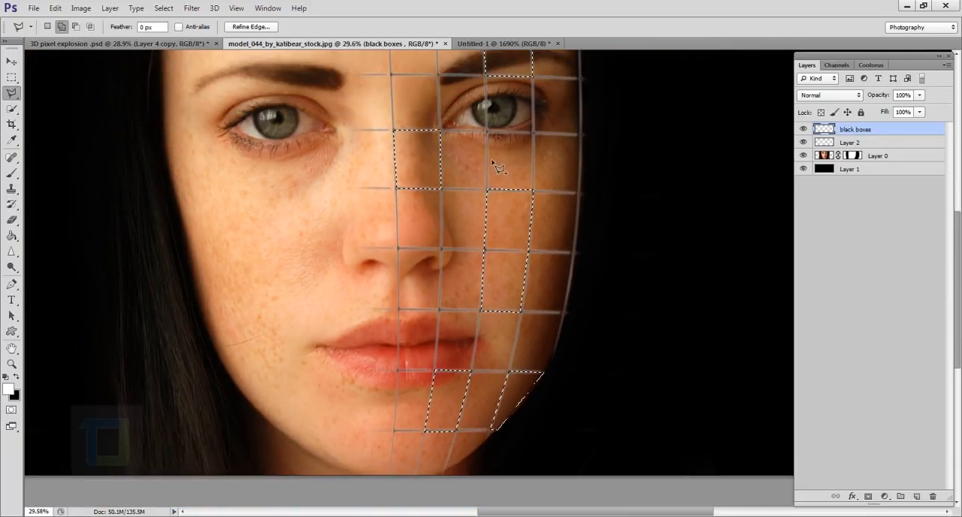
# - Add the grid cell between the tip of the nose and the upper lip to the selection
pyautogui.scroll(1, 343, 290)
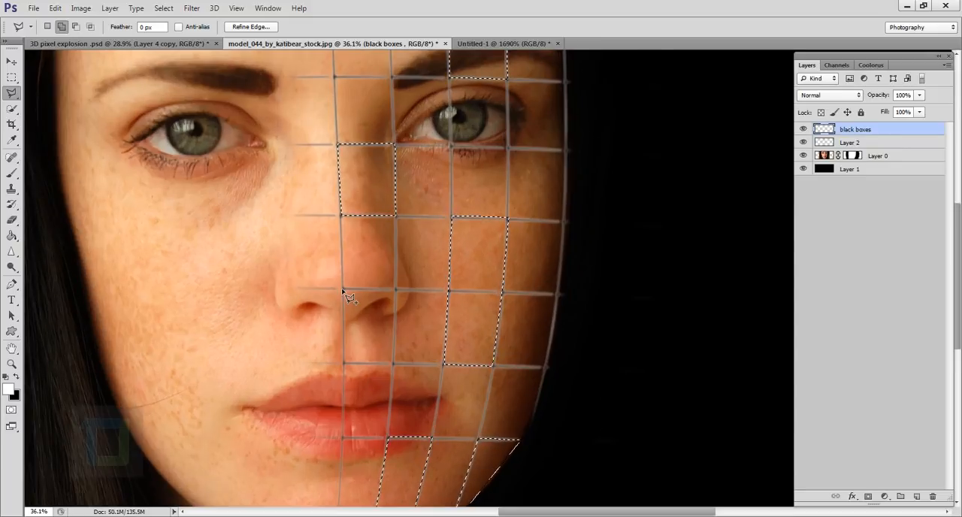
pyautogui.click(344, 289)
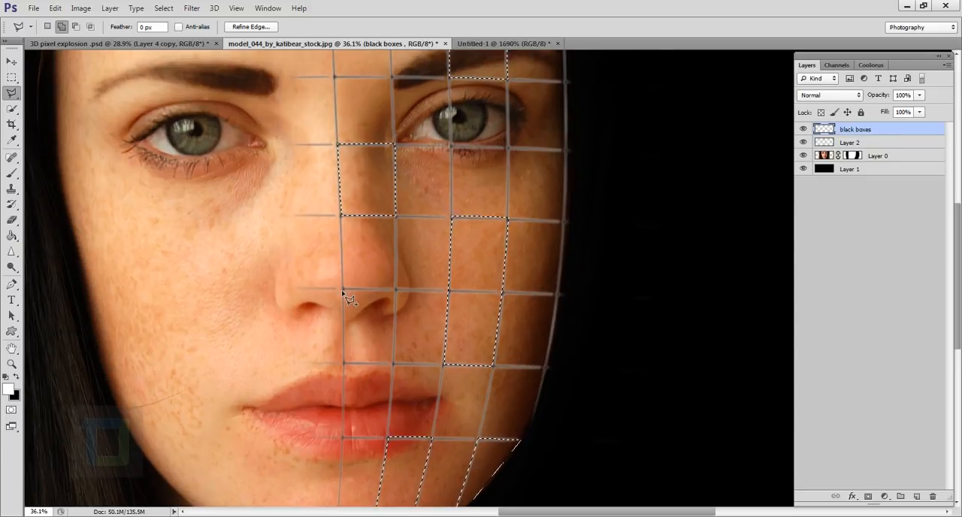
pyautogui.click(345, 366)
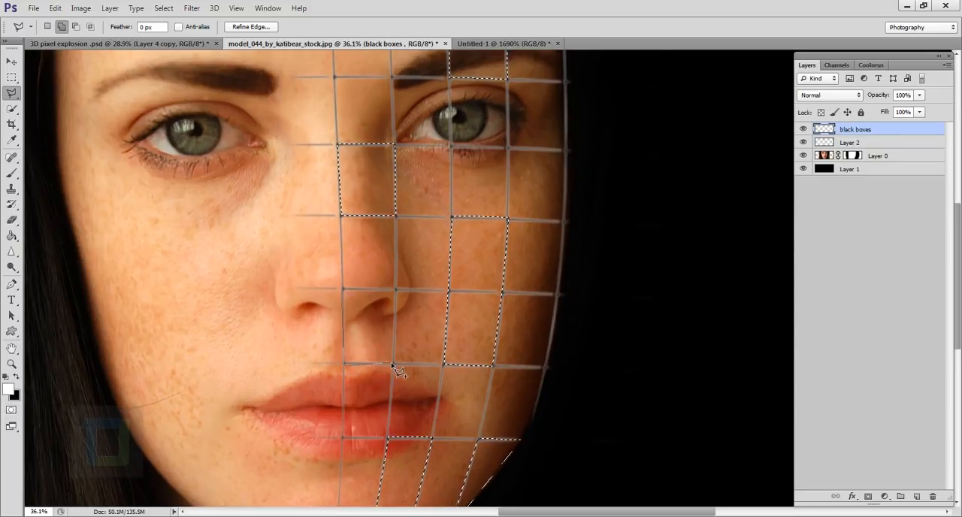
pyautogui.click(394, 364)
pyautogui.click(395, 289)
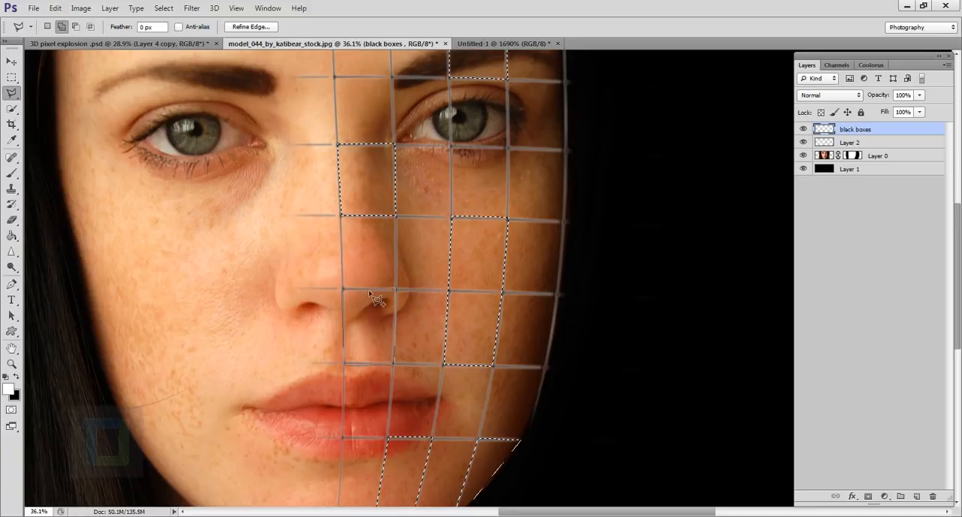
pyautogui.click(344, 289)
# - Fill the selected cells with black on the black boxes layer and copy the same areas of Layer 0 to a new layer
pyautogui.scroll(-3, 532, 356)
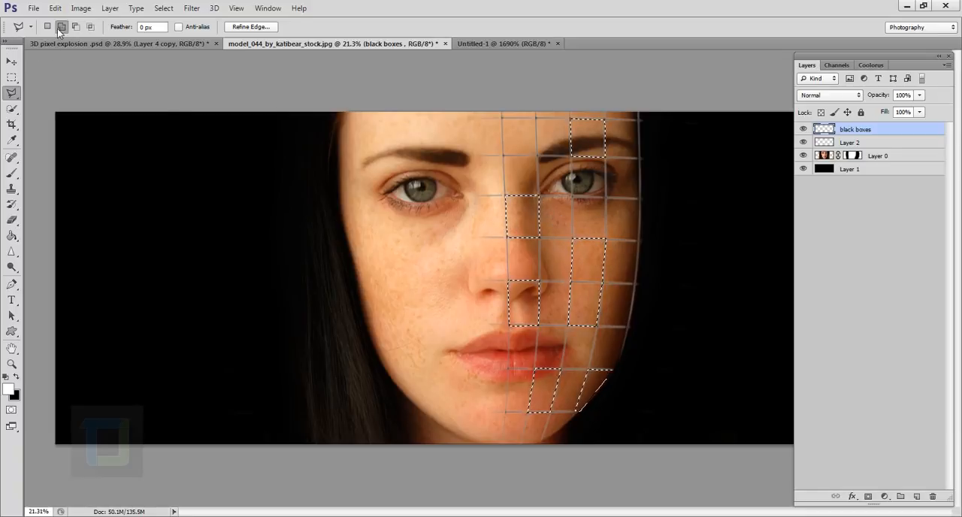
pyautogui.click(17, 376)
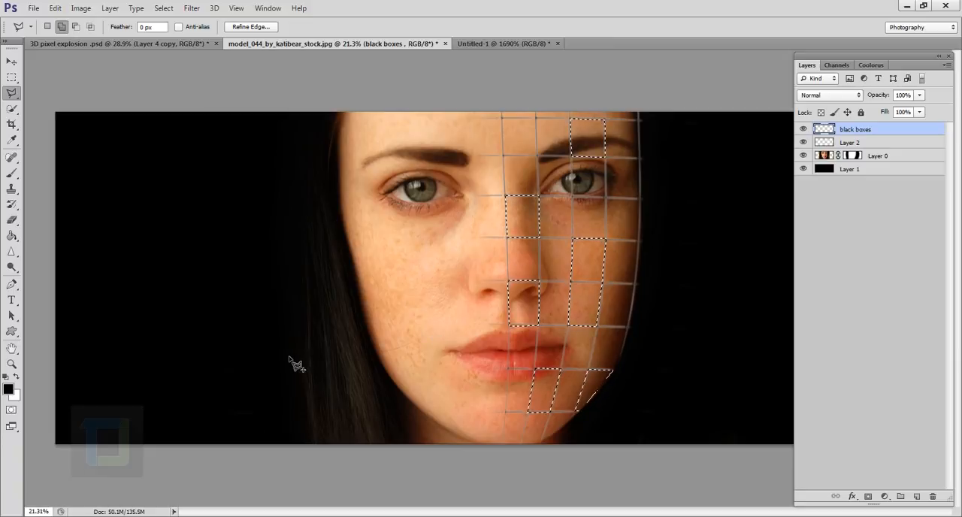
pyautogui.hotkey('alt', 'BackSpace')
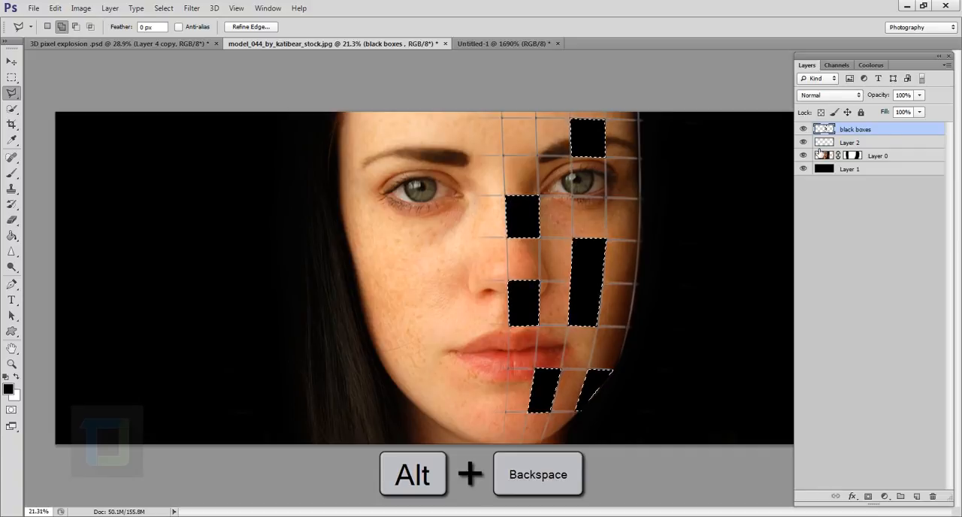
pyautogui.click(878, 156)
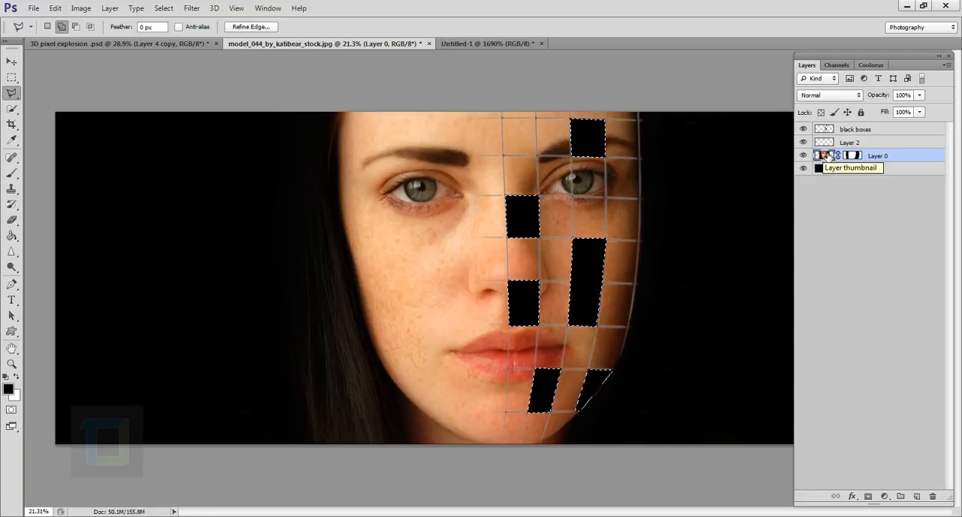
pyautogui.hotkey('ctrl', 'j')
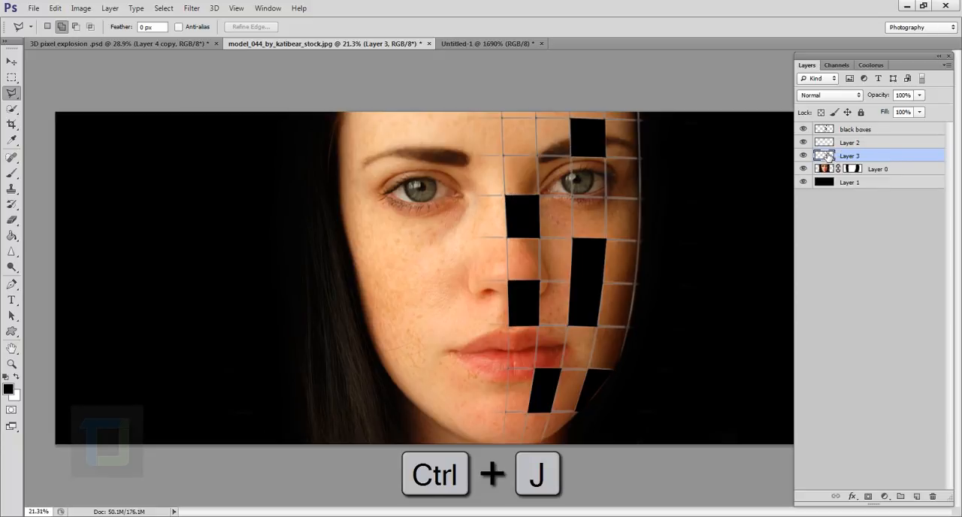
# - View the copied face pieces in isolation, compare them with the black boxes, and restore the visibility of all layers
pyautogui.keyDown('alt'); pyautogui.click(803, 155); pyautogui.keyUp('alt')
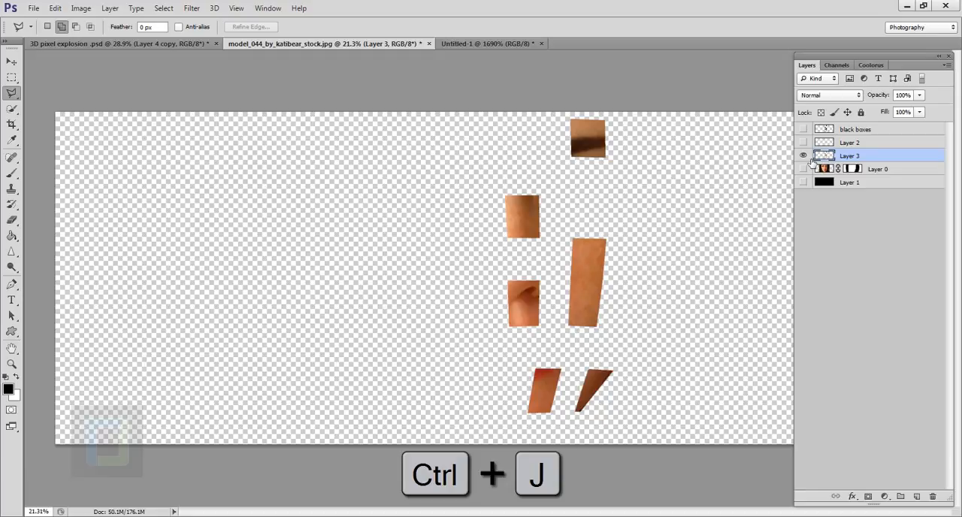
pyautogui.click(802, 155)
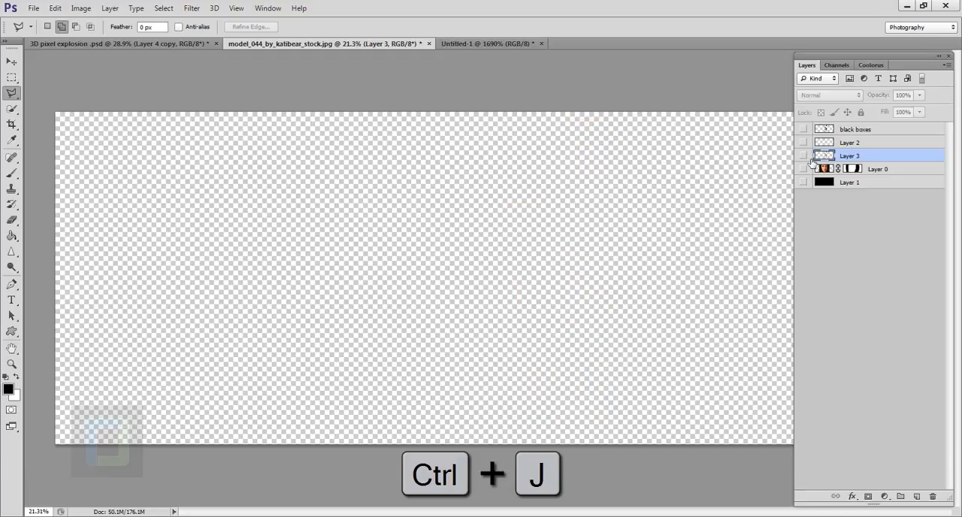
pyautogui.click(803, 155)
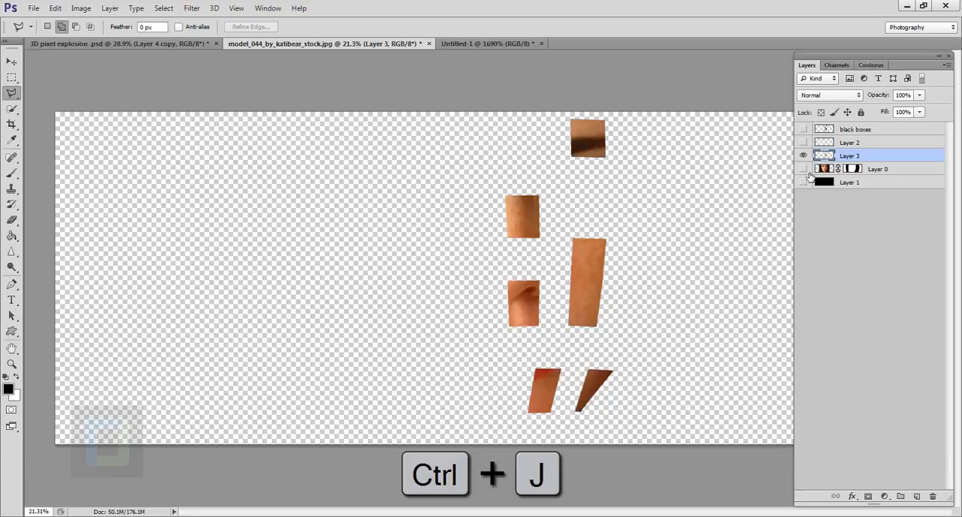
pyautogui.click(804, 129)
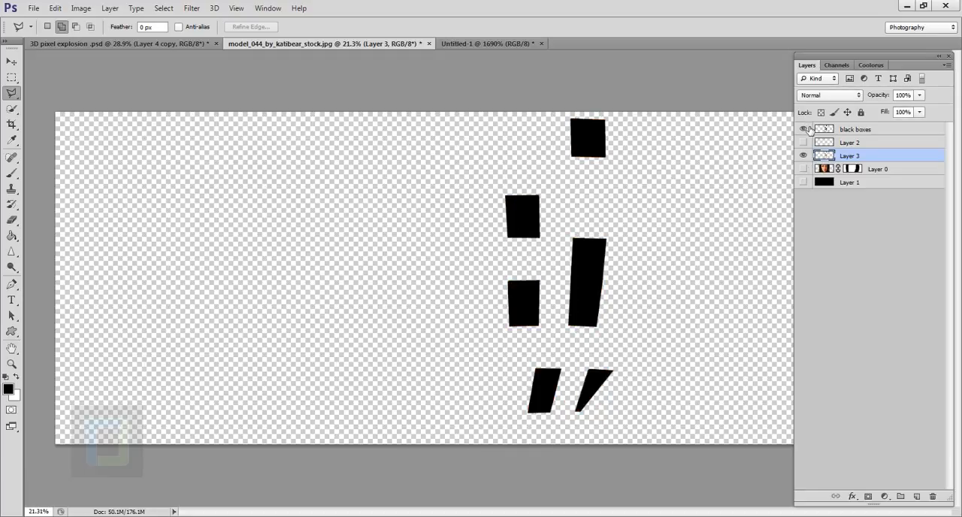
pyautogui.click(806, 129)
pyautogui.click(805, 182)
pyautogui.click(805, 169)
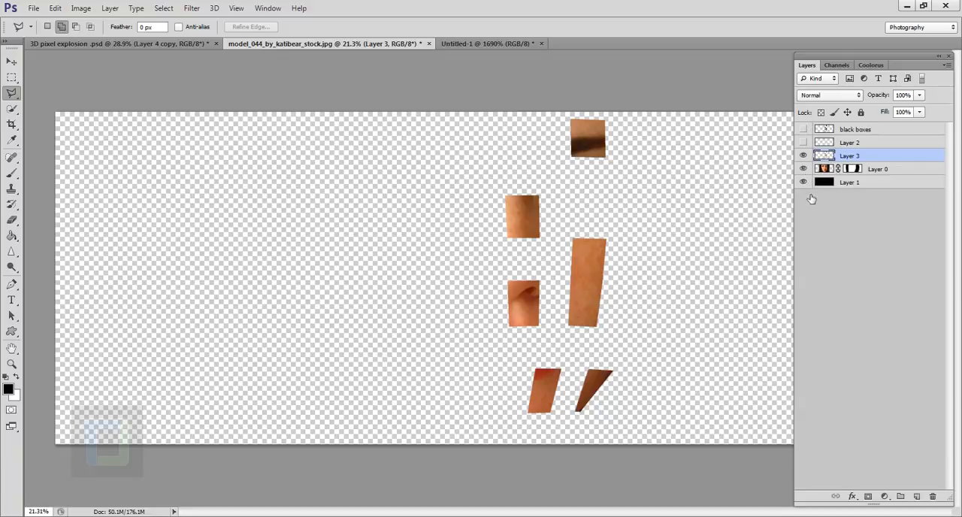
pyautogui.click(805, 142)
pyautogui.click(805, 130)
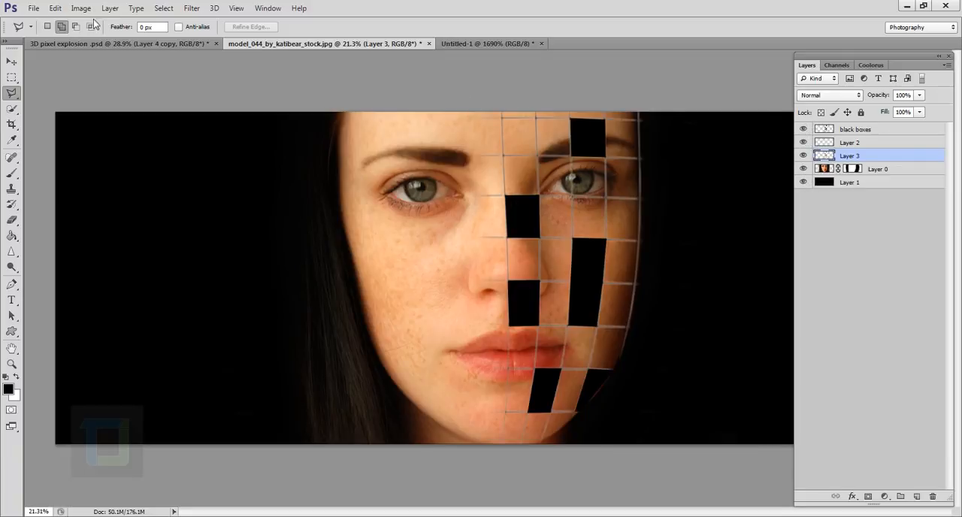
# - Rename the layer of copied face pieces to "flying boxes" and place it above the black boxes layer
pyautogui.click(156, 7)
pyautogui.click(609, 3)
pyautogui.doubleClick(852, 158)
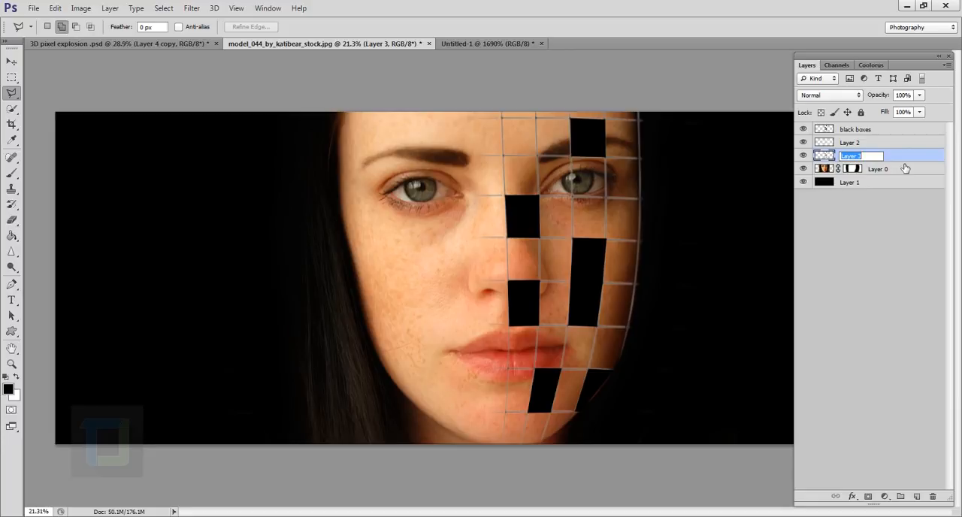
pyautogui.write('flying boes')
pyautogui.press('Return')
pyautogui.moveTo(892, 159); pyautogui.dragTo(891, 131)
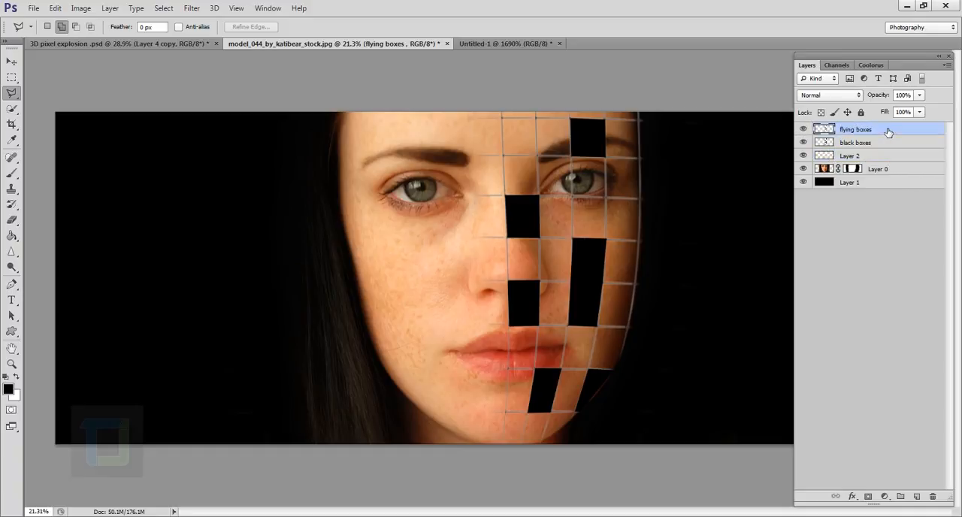
# - Move the flying boxes layer horizontally to the right so its pieces are offset from the black boxes
pyautogui.click(11, 63)
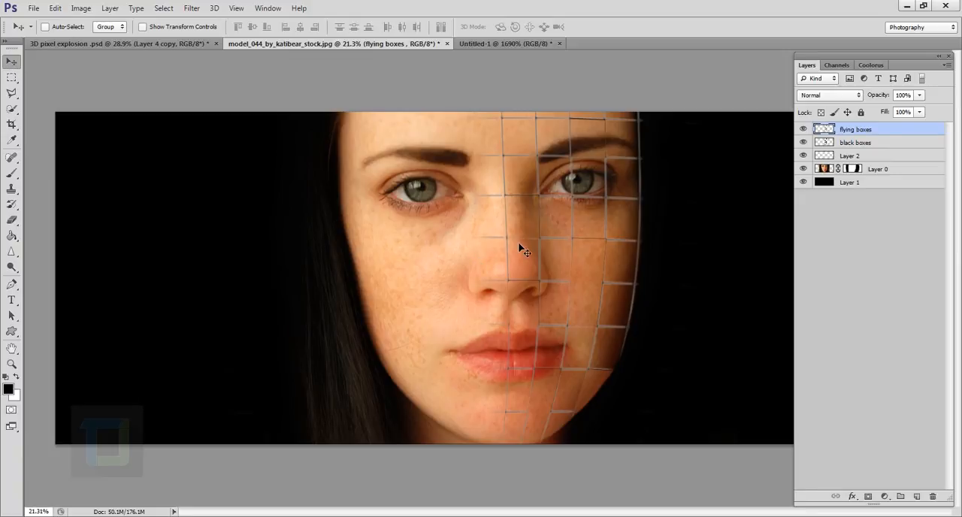
pyautogui.press('shift')
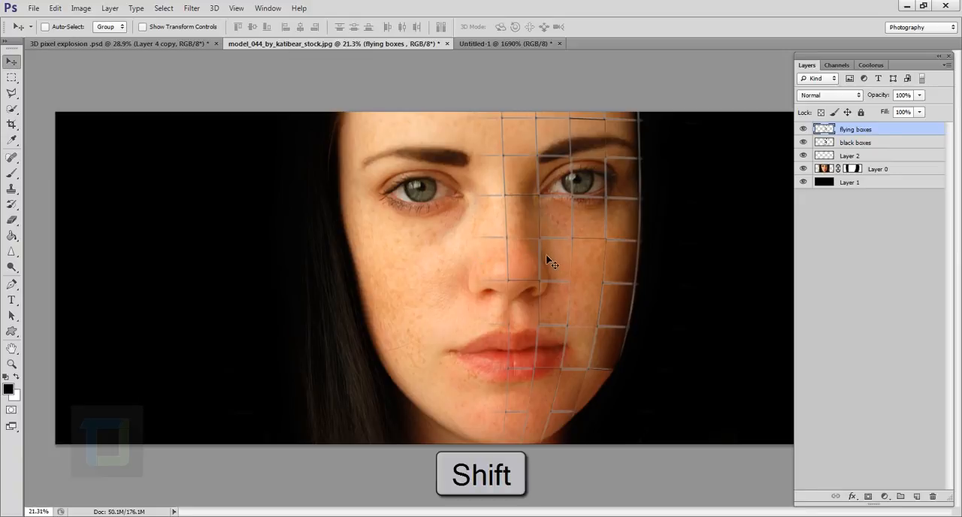
pyautogui.moveTo(548, 274); pyautogui.dragTo(637, 269)
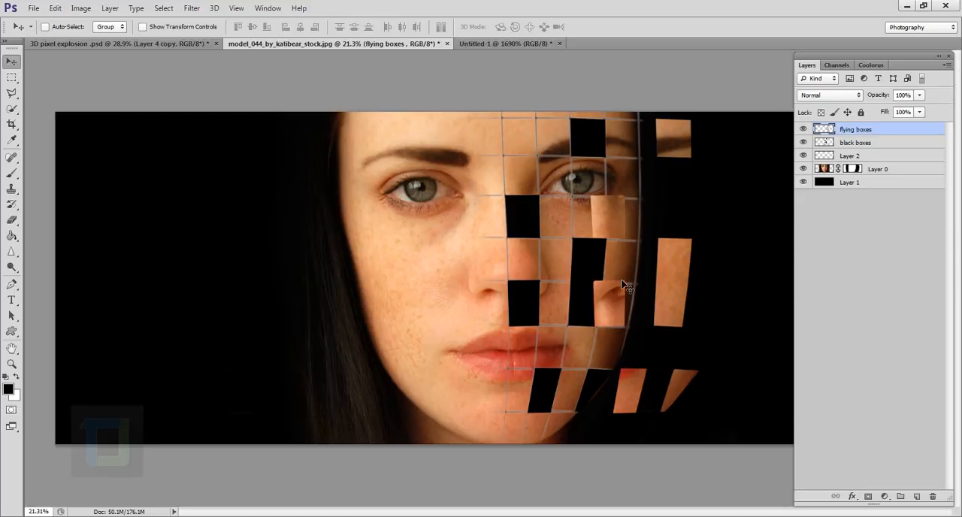
# - Add an inner Bevel & Emboss to the black boxes layer with depth 399%, size 32 px, angle -13° and altitude 42°
pyautogui.click(887, 145)
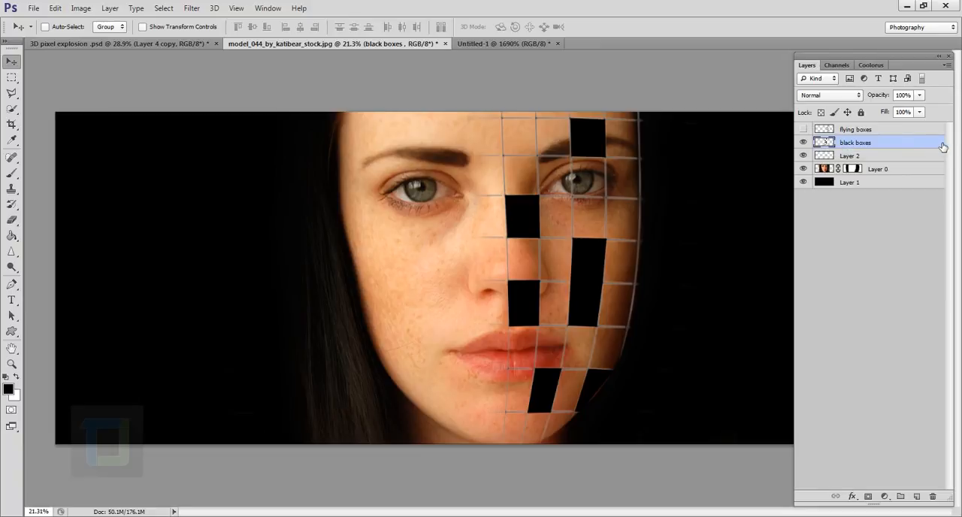
pyautogui.doubleClick(943, 146)
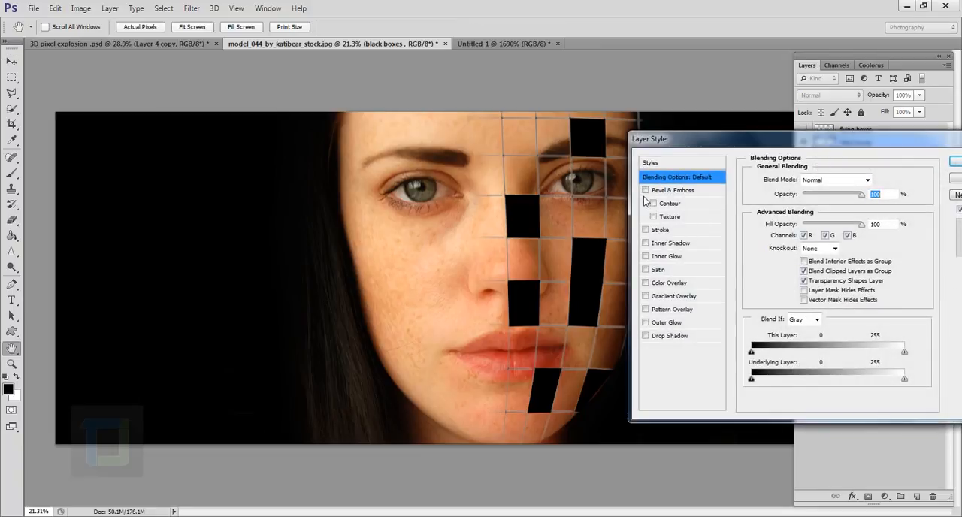
pyautogui.click(646, 191)
pyautogui.click(688, 194)
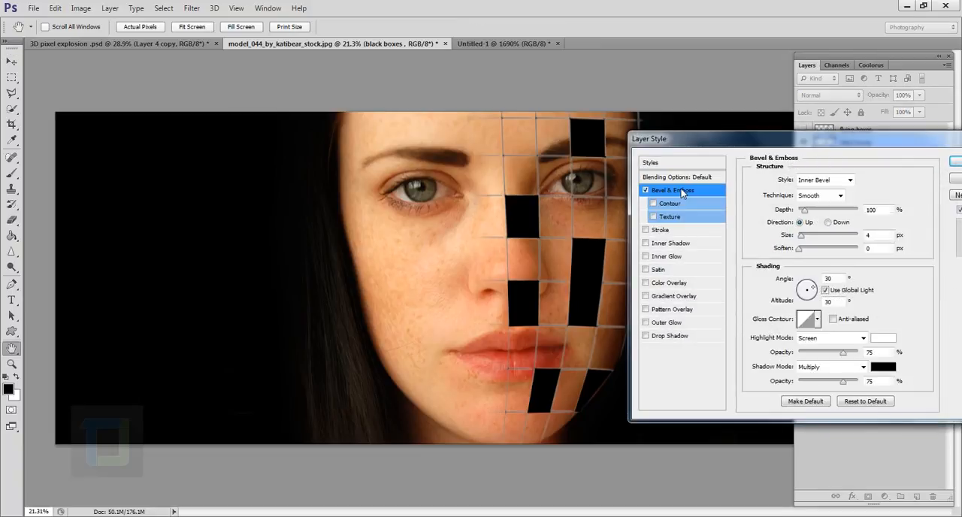
pyautogui.moveTo(801, 235)
pyautogui.mouseDown()
pyautogui.moveTo(816, 239)
pyautogui.moveTo(808, 214)
pyautogui.moveTo(823, 216)
pyautogui.moveTo(809, 238)
pyautogui.mouseUp()
pyautogui.moveTo(804, 301); pyautogui.dragTo(813, 296)
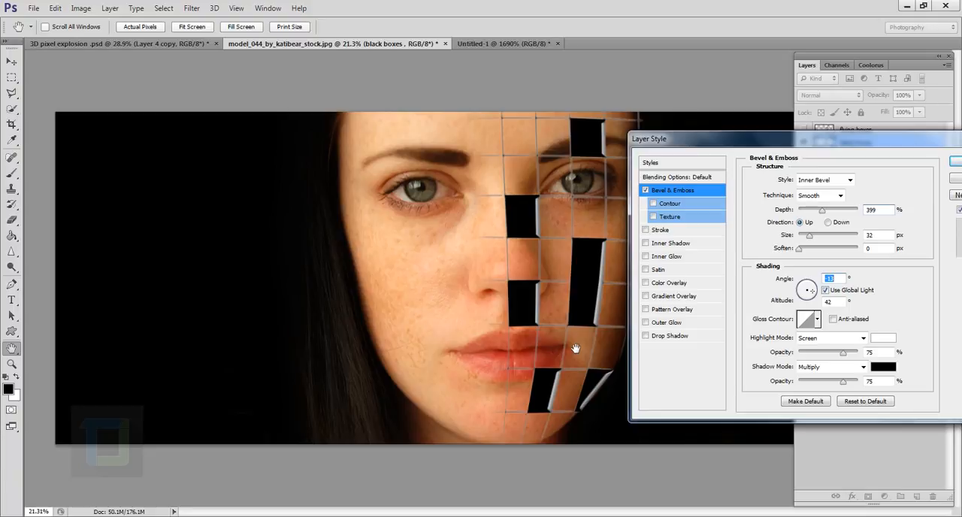
# - Enable the bevel's Contour with an increased range, apply the style to the black boxes, and check the edges up close
pyautogui.click(654, 205)
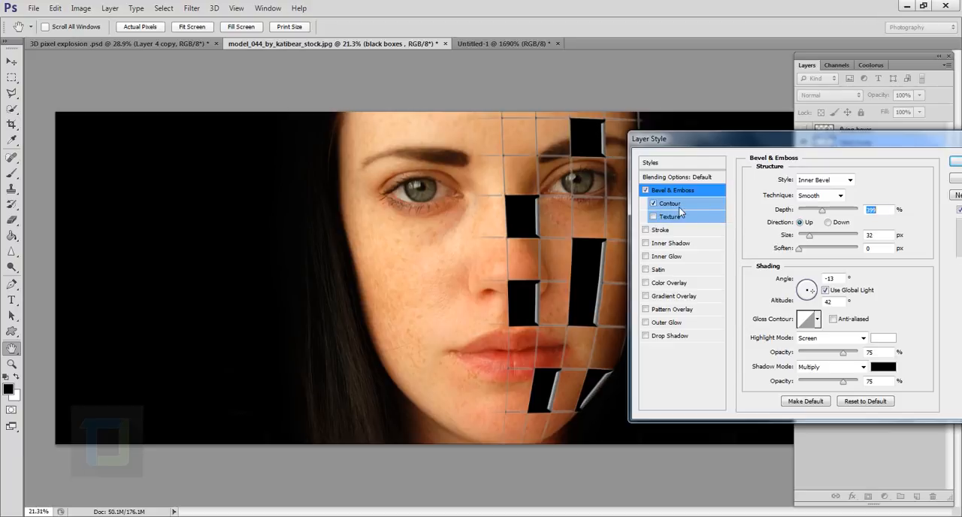
pyautogui.click(663, 208)
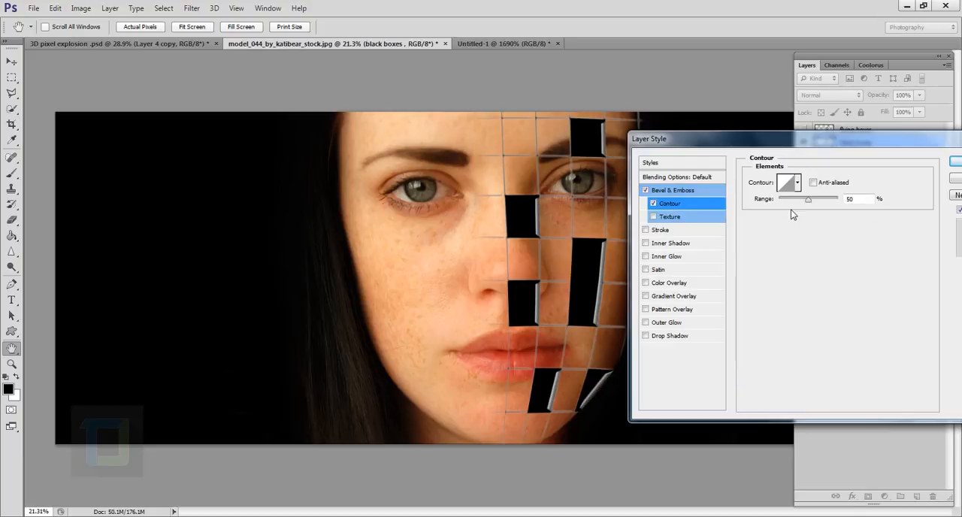
pyautogui.moveTo(813, 201)
pyautogui.mouseDown()
pyautogui.moveTo(789, 203)
pyautogui.moveTo(832, 205)
pyautogui.mouseUp()
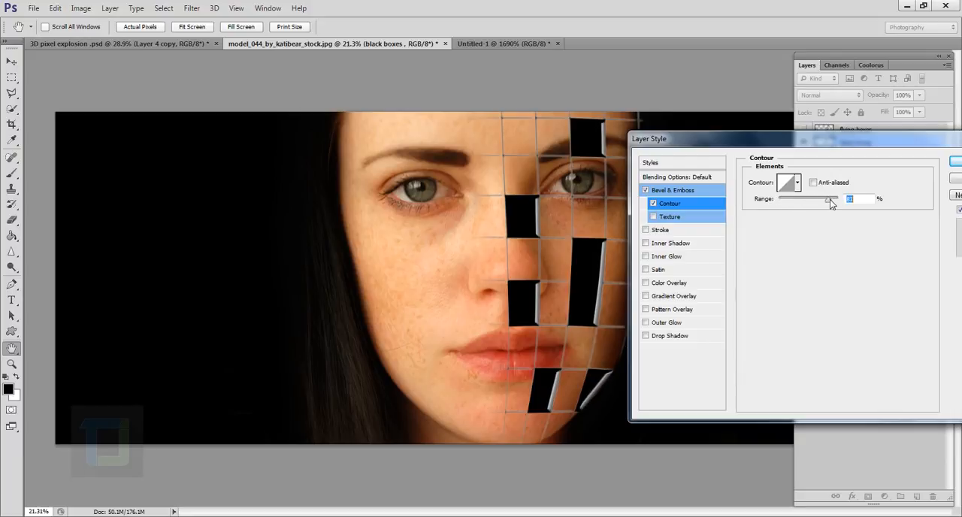
pyautogui.click(956, 167)
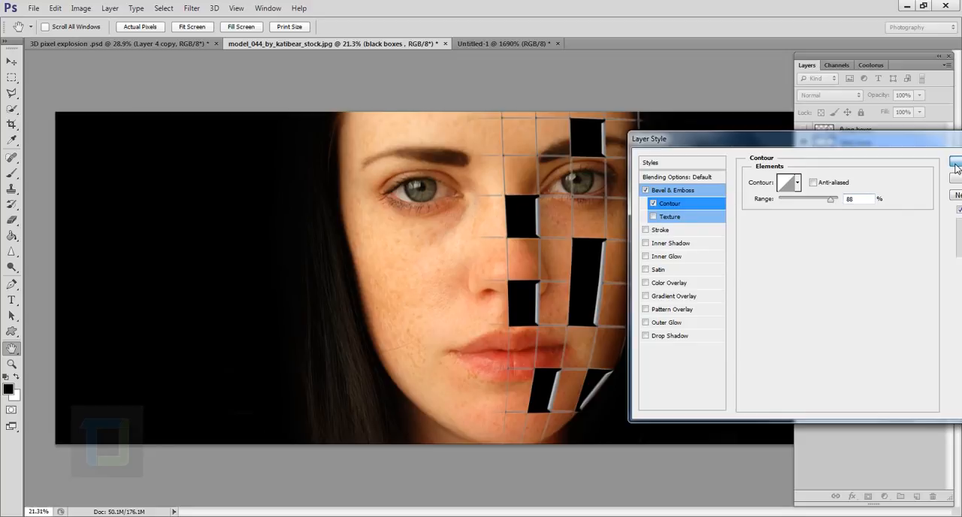
pyautogui.scroll(3, 558, 271)
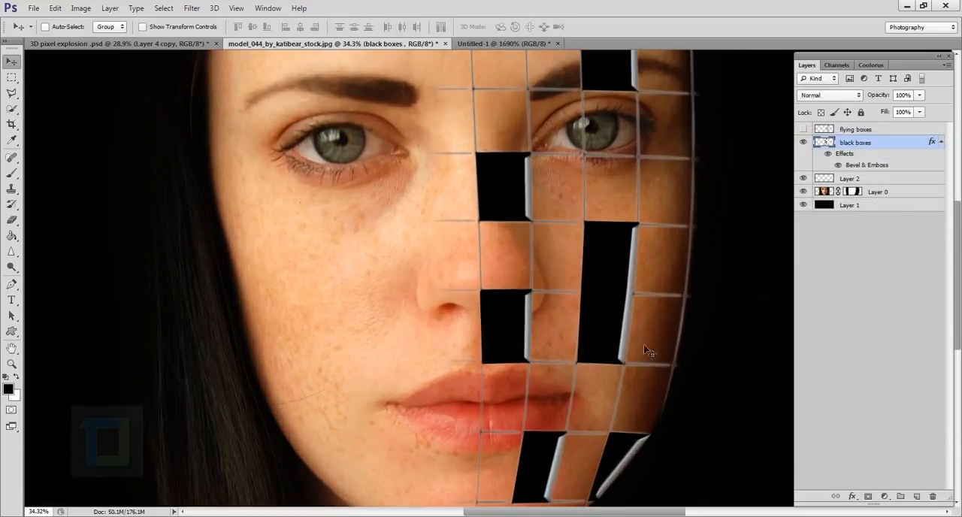
pyautogui.scroll(3, 645, 346)
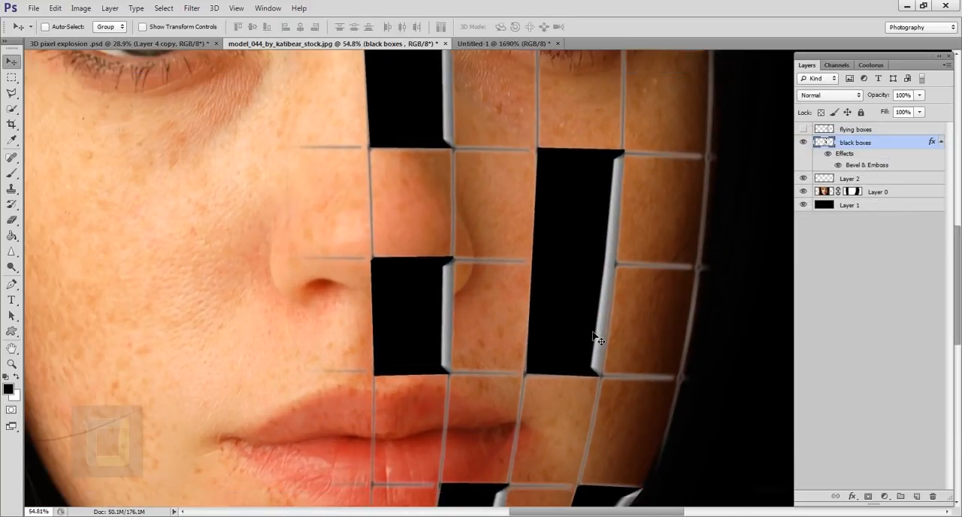
pyautogui.scroll(-1, 605, 331)
pyautogui.scroll(-8, 632, 269)
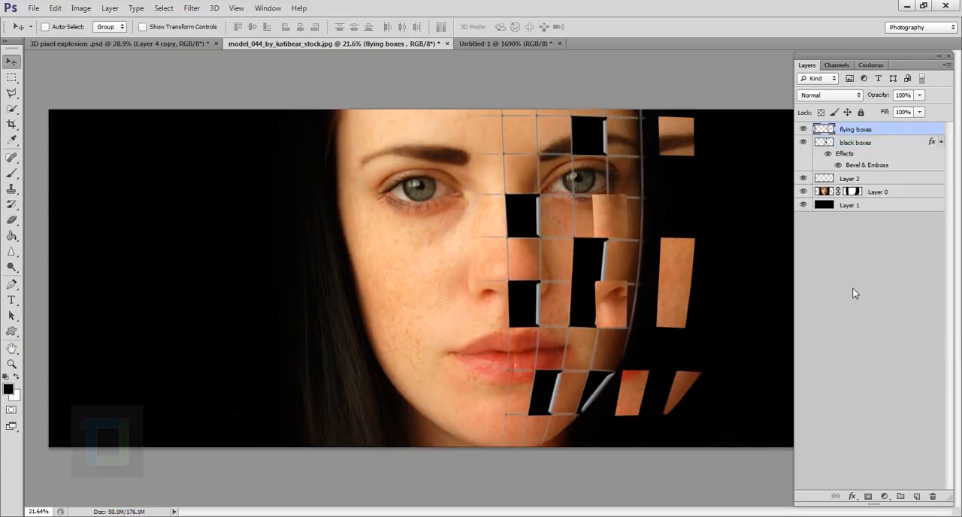
# - Add an inner Bevel & Emboss to the flying boxes layer with depth 307% and size 32 px
pyautogui.doubleClick(933, 133)
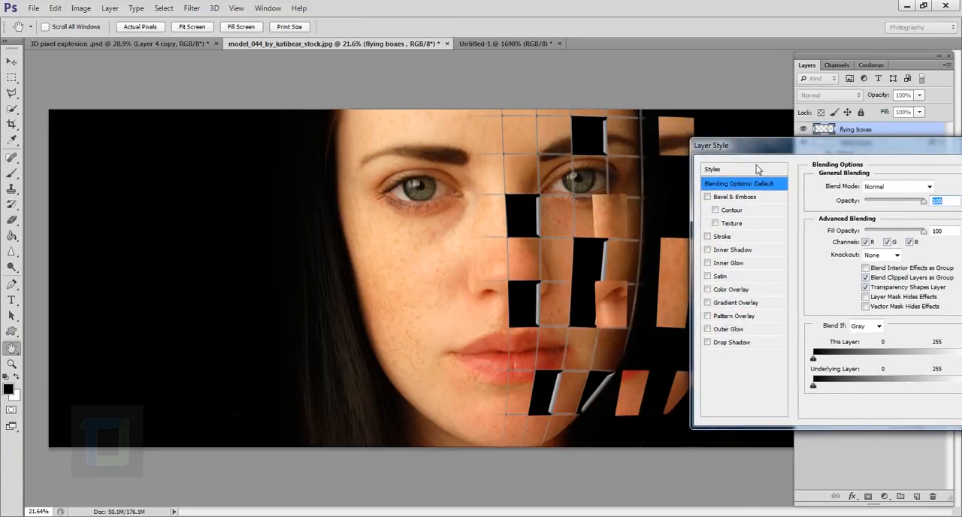
pyautogui.click(708, 197)
pyautogui.click(725, 197)
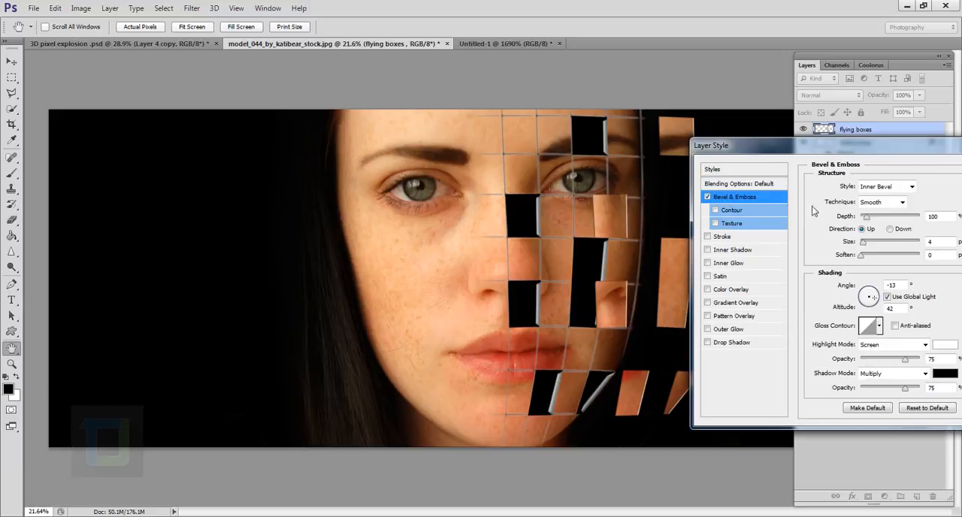
pyautogui.moveTo(865, 247)
pyautogui.mouseDown()
pyautogui.moveTo(877, 247)
pyautogui.moveTo(867, 219)
pyautogui.moveTo(878, 222)
pyautogui.moveTo(872, 250)
pyautogui.mouseUp()
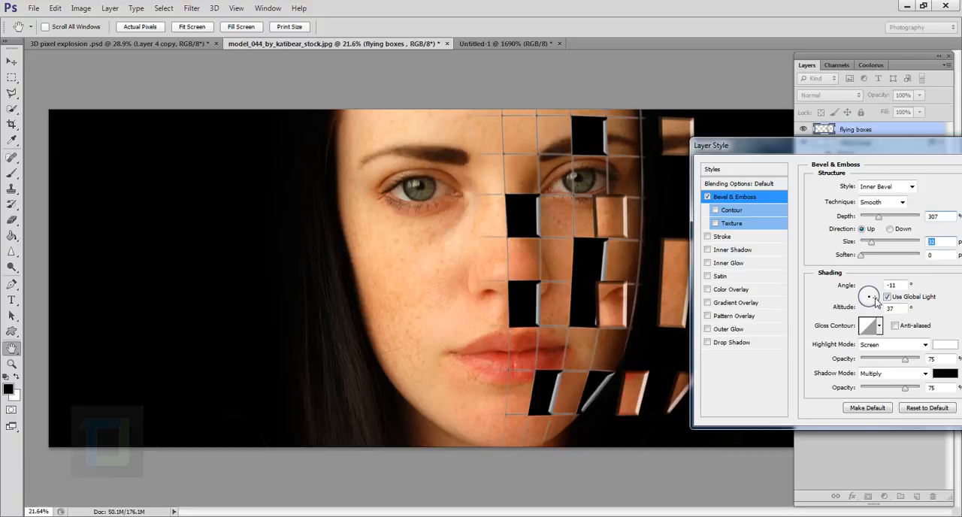
# - Disable global light for the flying boxes' bevel and set its angle to 171° and altitude to 26°
pyautogui.moveTo(876, 303); pyautogui.dragTo(866, 298)
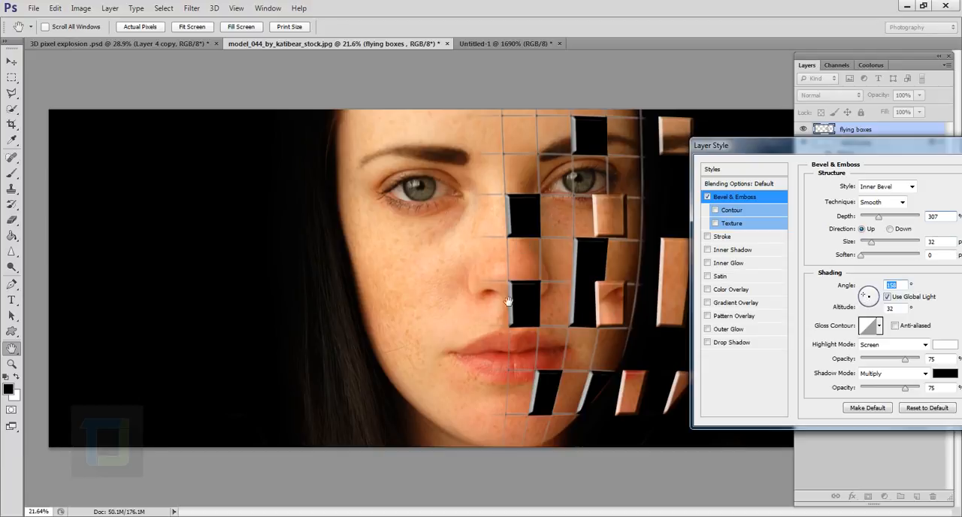
pyautogui.moveTo(871, 304); pyautogui.dragTo(877, 300)
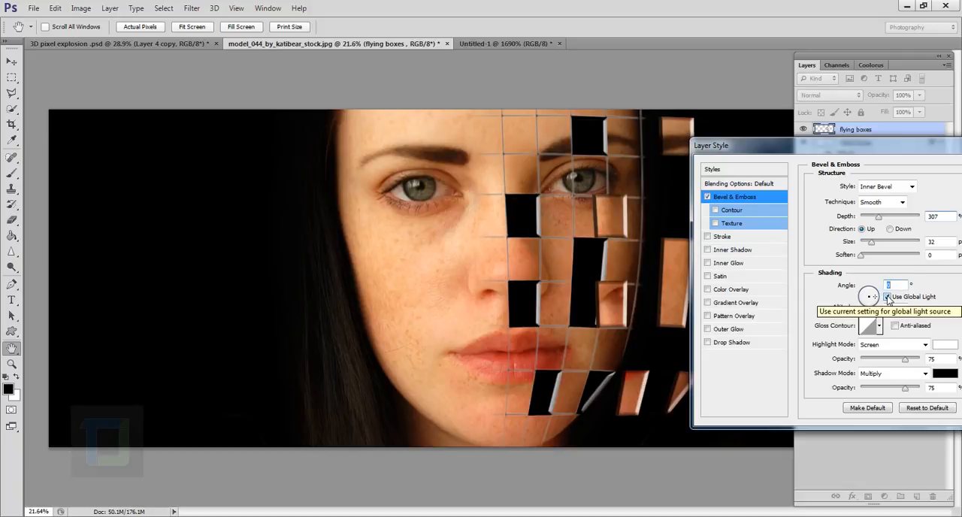
pyautogui.click(887, 297)
pyautogui.click(887, 297)
pyautogui.moveTo(870, 296); pyautogui.dragTo(865, 300)
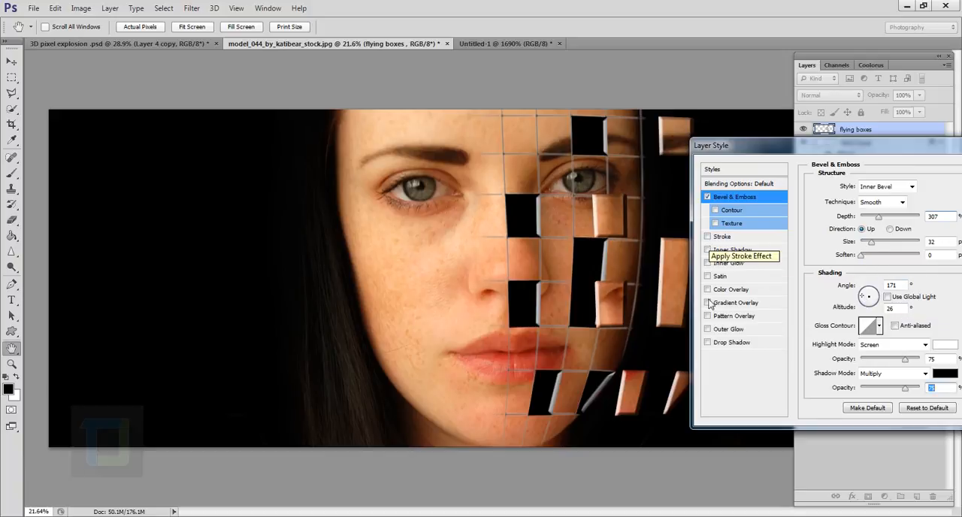
# - Add a drop shadow to the flying boxes with distance 189 px, size 84 px and angle -7°
pyautogui.click(707, 343)
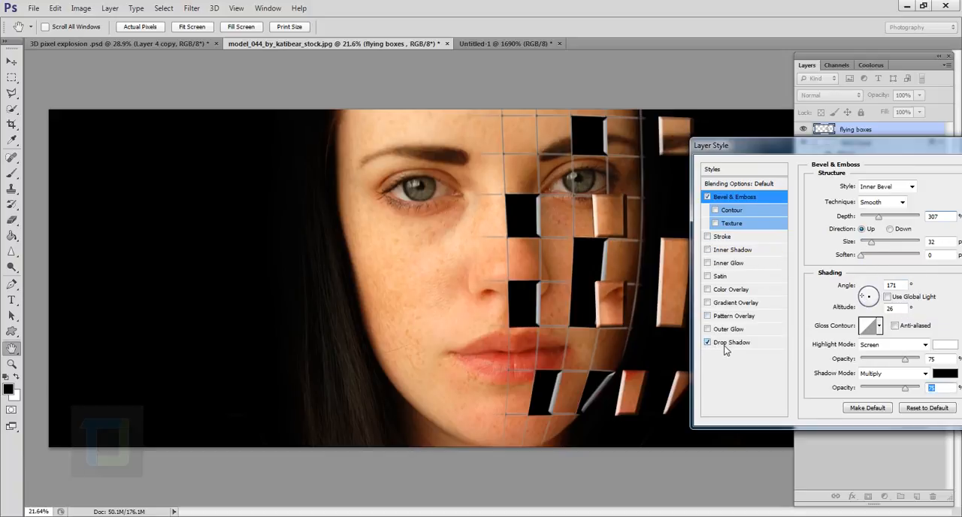
pyautogui.click(712, 344)
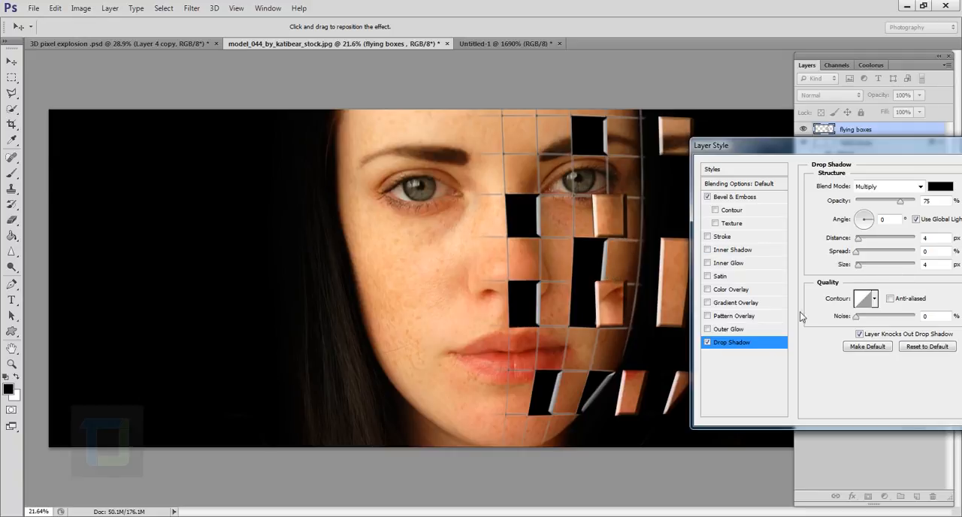
pyautogui.moveTo(614, 257); pyautogui.dragTo(582, 250)
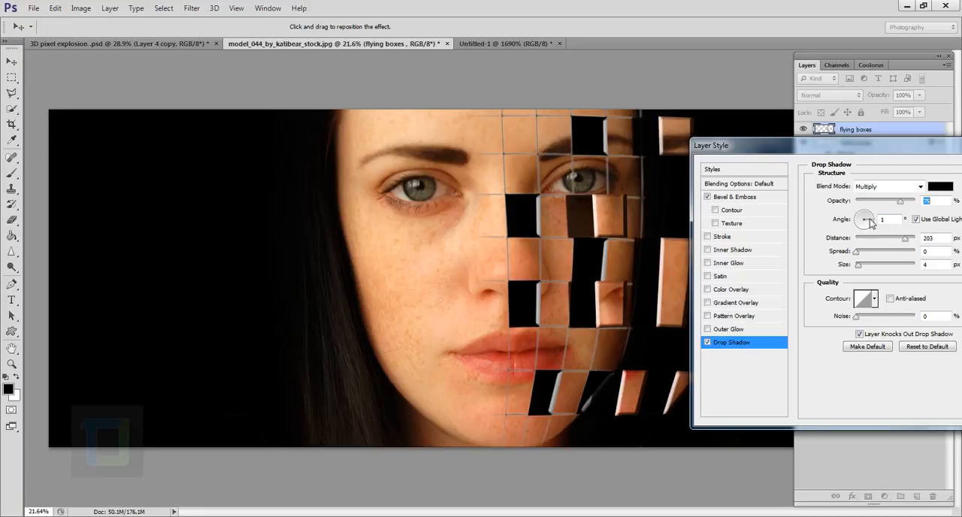
pyautogui.moveTo(874, 223); pyautogui.dragTo(870, 219)
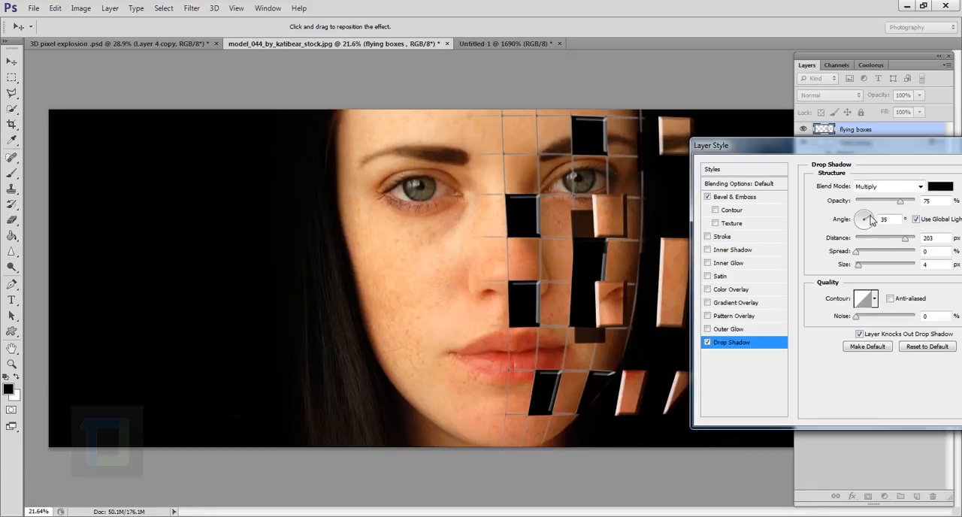
pyautogui.moveTo(872, 219); pyautogui.dragTo(872, 223)
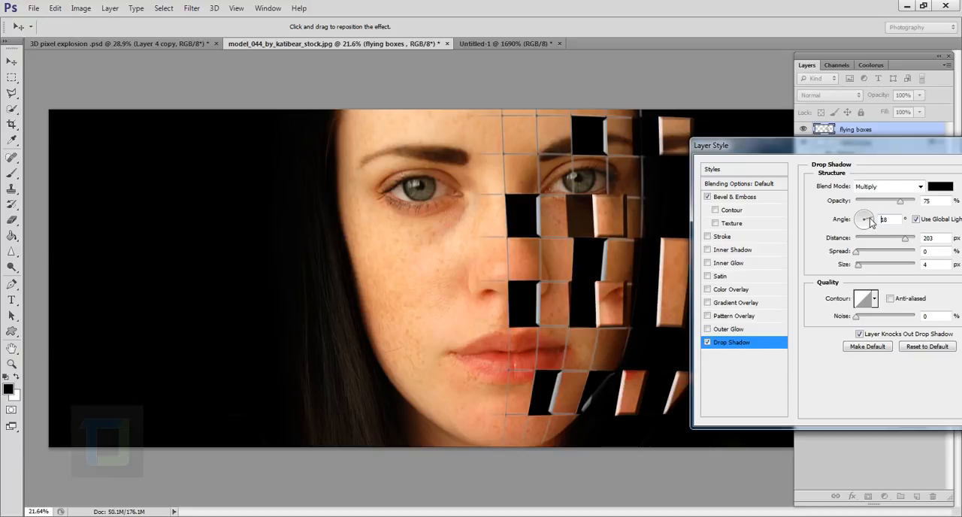
pyautogui.click(870, 221)
pyautogui.moveTo(857, 266); pyautogui.dragTo(878, 266)
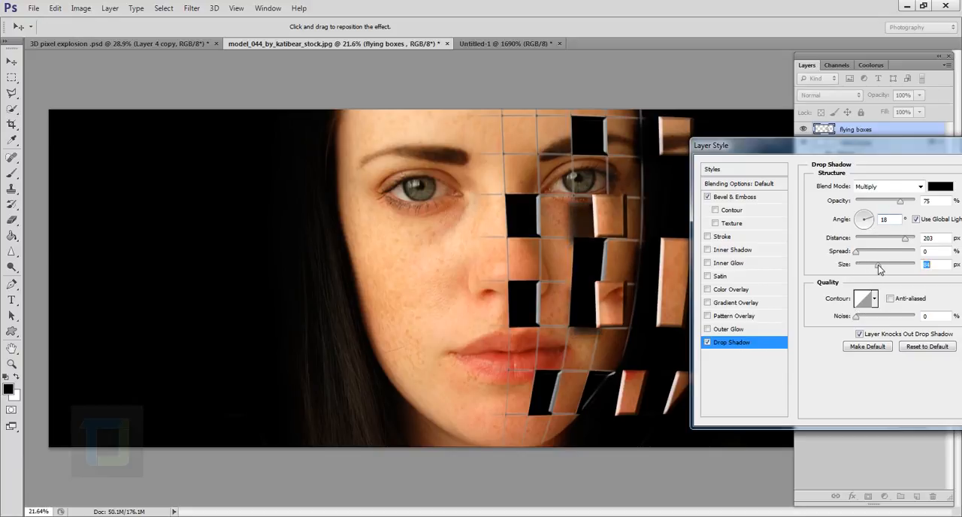
pyautogui.moveTo(576, 233); pyautogui.dragTo(583, 224)
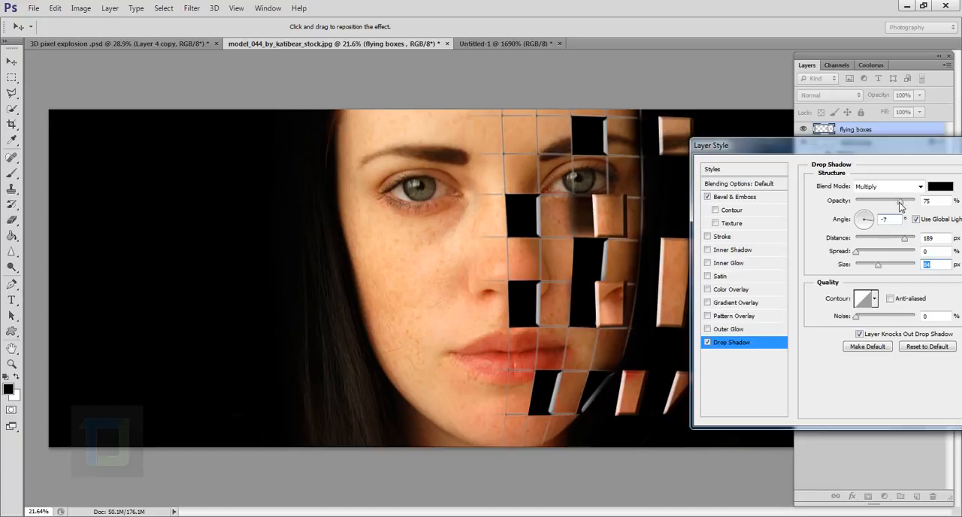
# - Reduce the drop shadow's opacity to a faint level and apply the layer style to the flying boxes
pyautogui.moveTo(901, 202); pyautogui.dragTo(875, 205)
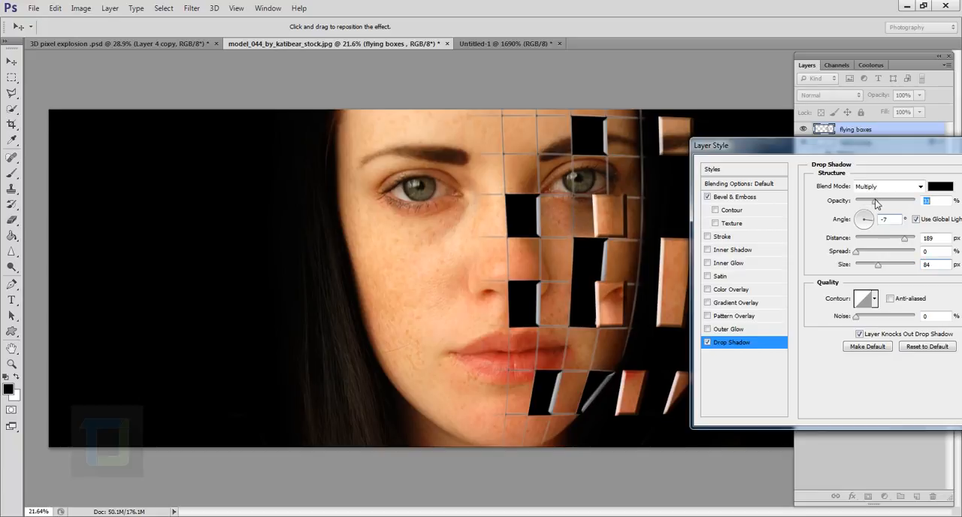
pyautogui.click(707, 342)
pyautogui.click(707, 343)
pyautogui.moveTo(874, 201); pyautogui.dragTo(868, 206)
pyautogui.moveTo(881, 145); pyautogui.dragTo(702, 164)
pyautogui.click(858, 191)
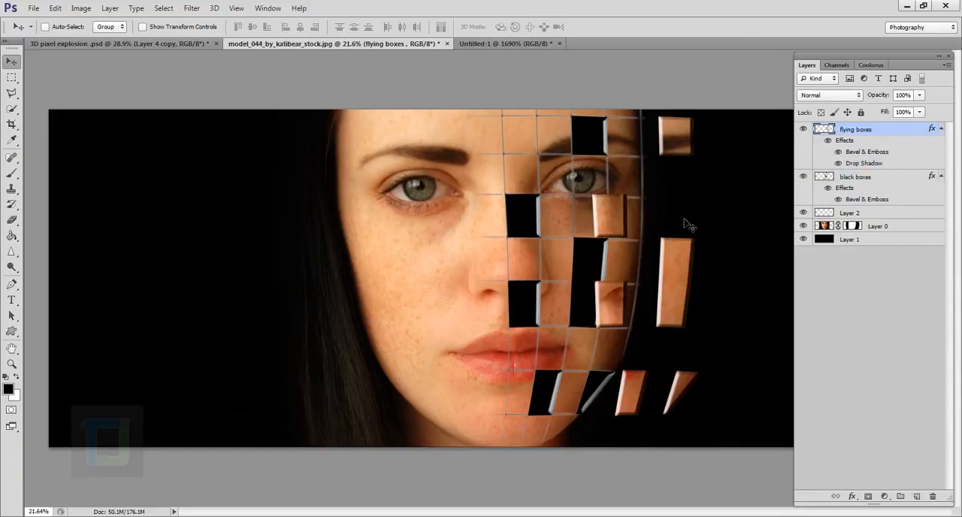
pyautogui.scroll(-4, 598, 285)
pyautogui.scroll(4, 627, 303)
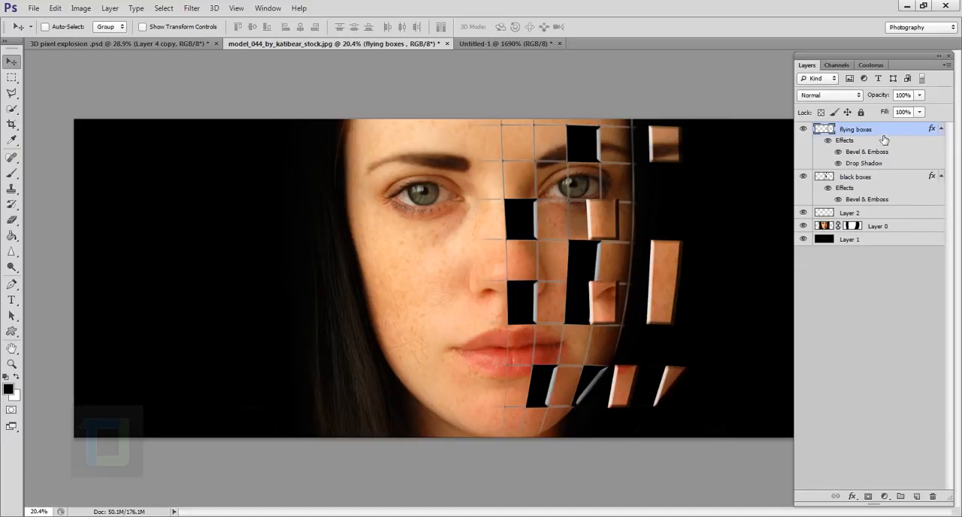
# - Apply a Perspective transform to the flying boxes layer so its outer side narrows, with a vertical skew of about 7.24°
pyautogui.hotkey('ctrl', 't')
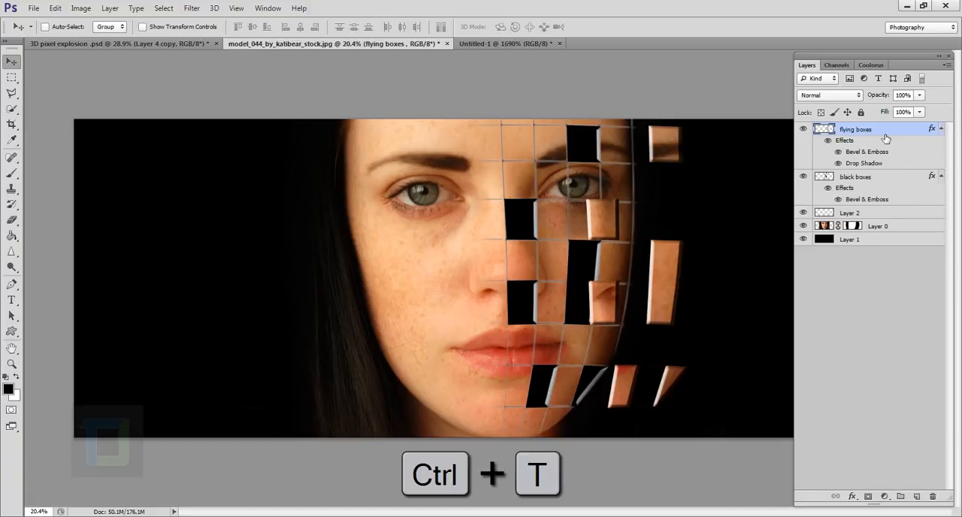
pyautogui.rightClick(645, 239)
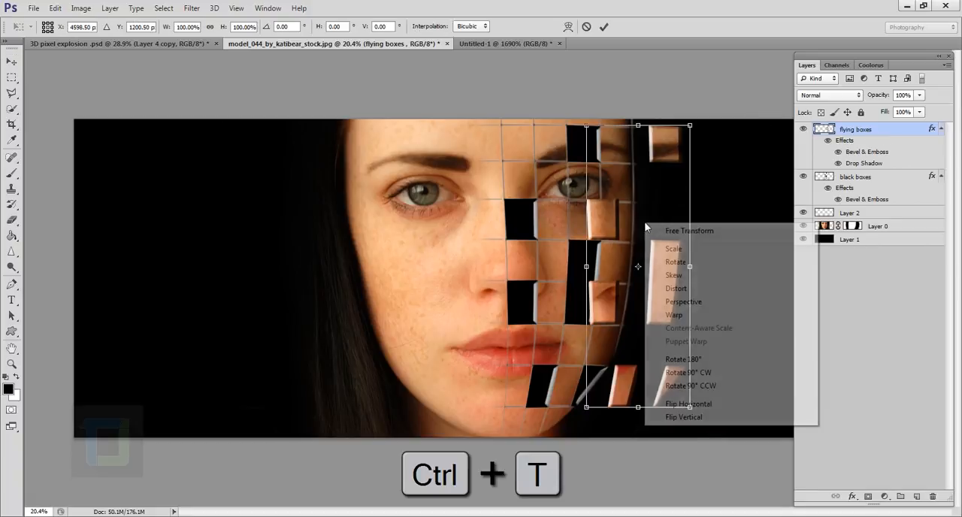
pyautogui.click(697, 303)
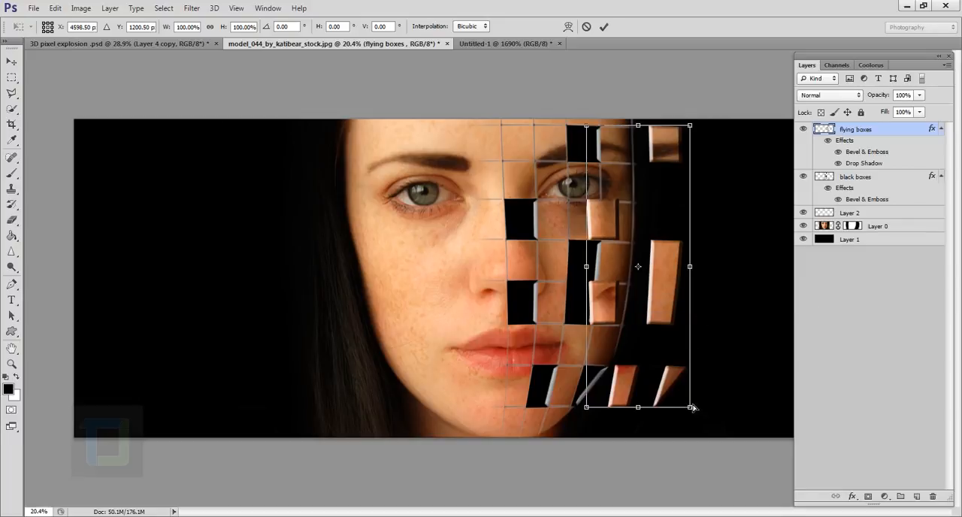
pyautogui.moveTo(693, 408); pyautogui.dragTo(695, 396)
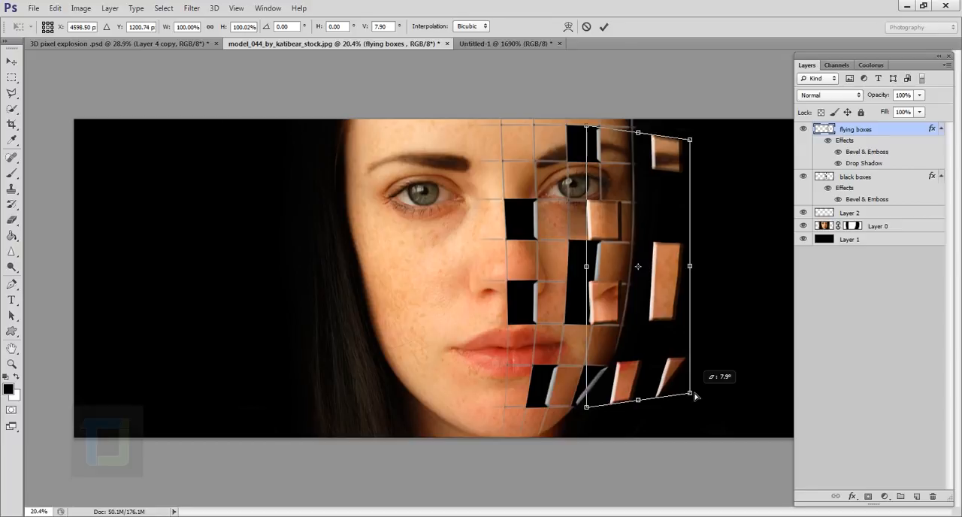
pyautogui.moveTo(695, 396)
pyautogui.mouseDown()
pyautogui.moveTo(696, 436)
pyautogui.moveTo(692, 396)
pyautogui.mouseUp()
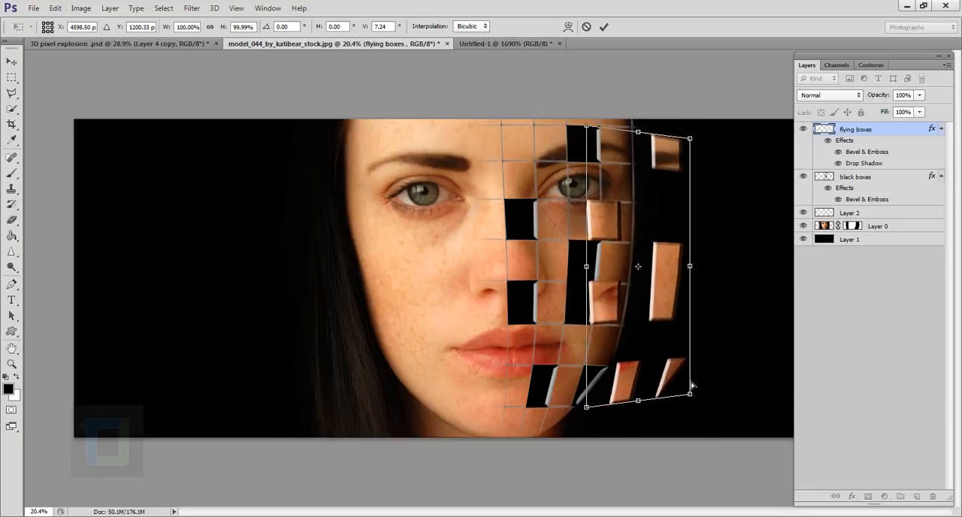
pyautogui.click(603, 26)
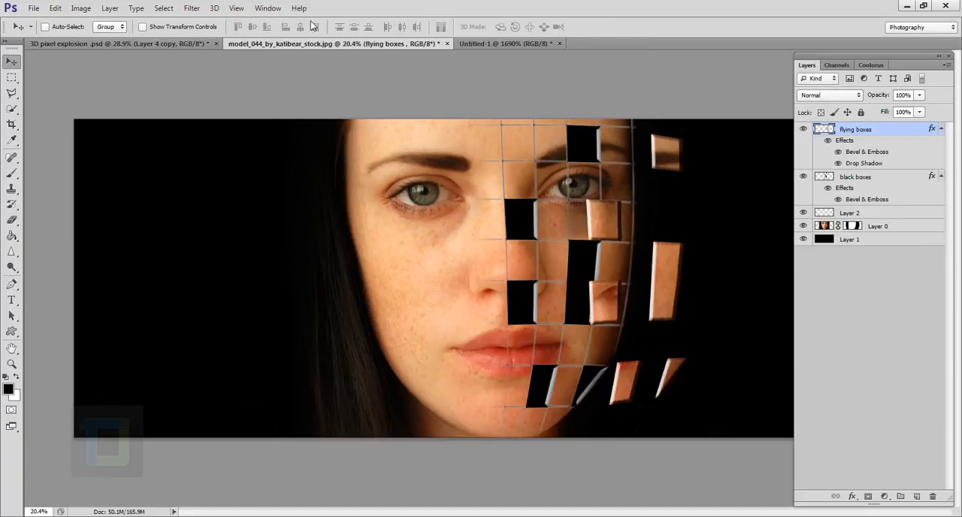
# - Apply a Motion Blur to the flying boxes layer with an angle of 0° and a distance of 44 pixels
pyautogui.click(192, 8)
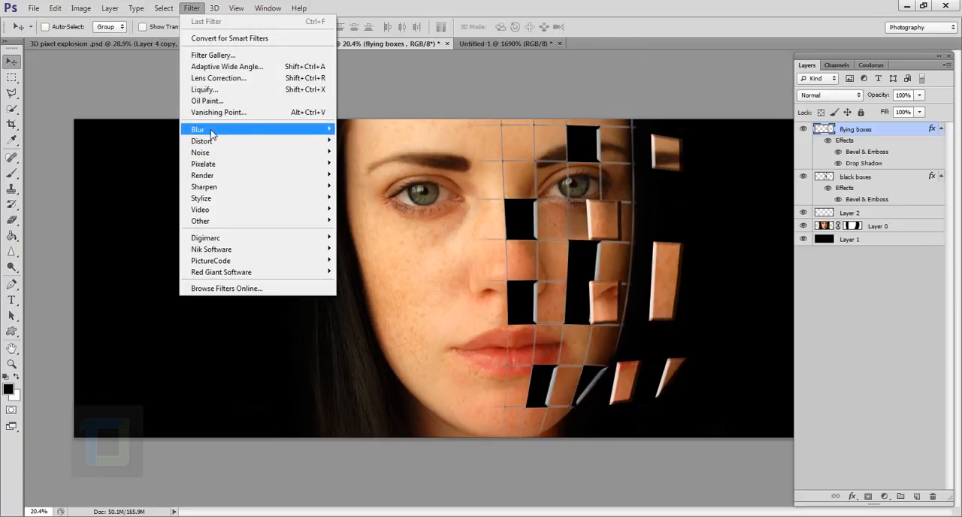
pyautogui.moveTo(208, 132)
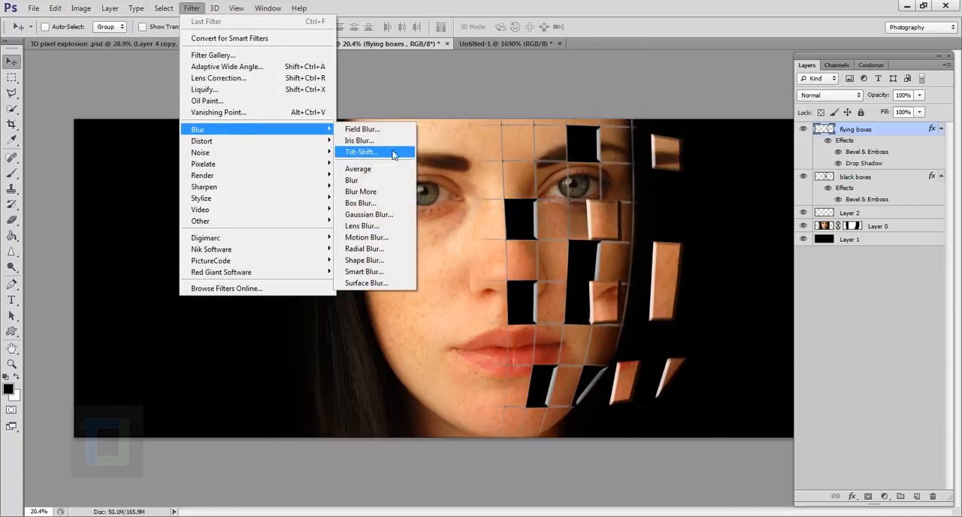
pyautogui.click(359, 238)
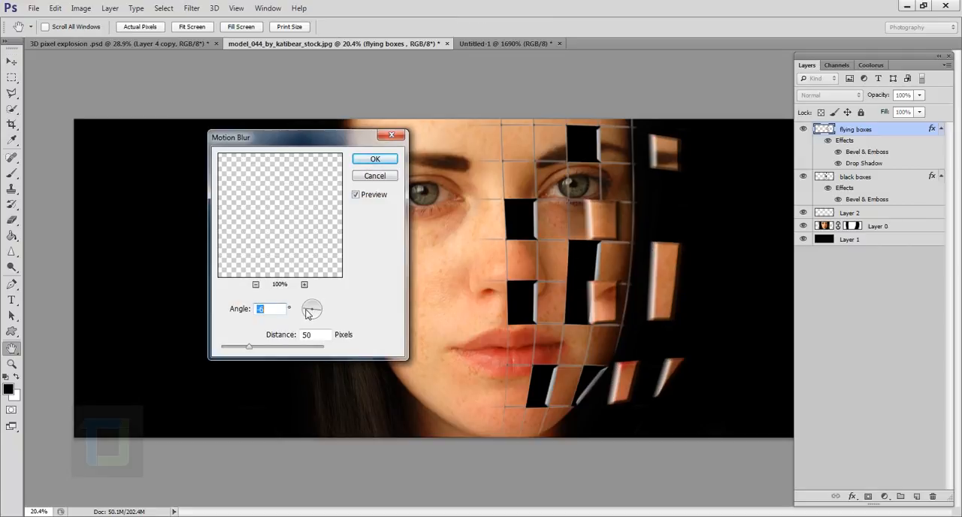
pyautogui.write('-5')
pyautogui.moveTo(248, 347)
pyautogui.mouseDown()
pyautogui.moveTo(258, 350)
pyautogui.moveTo(246, 346)
pyautogui.mouseUp()
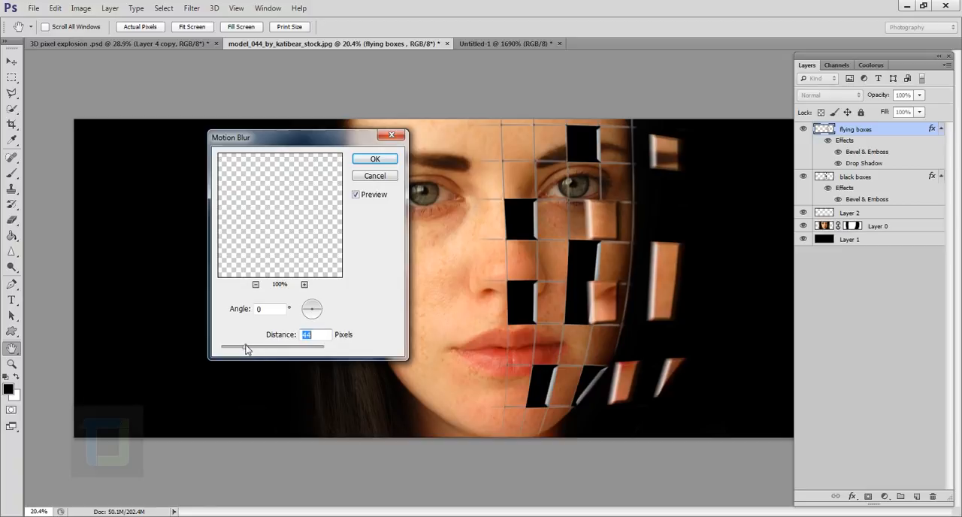
pyautogui.click(373, 159)
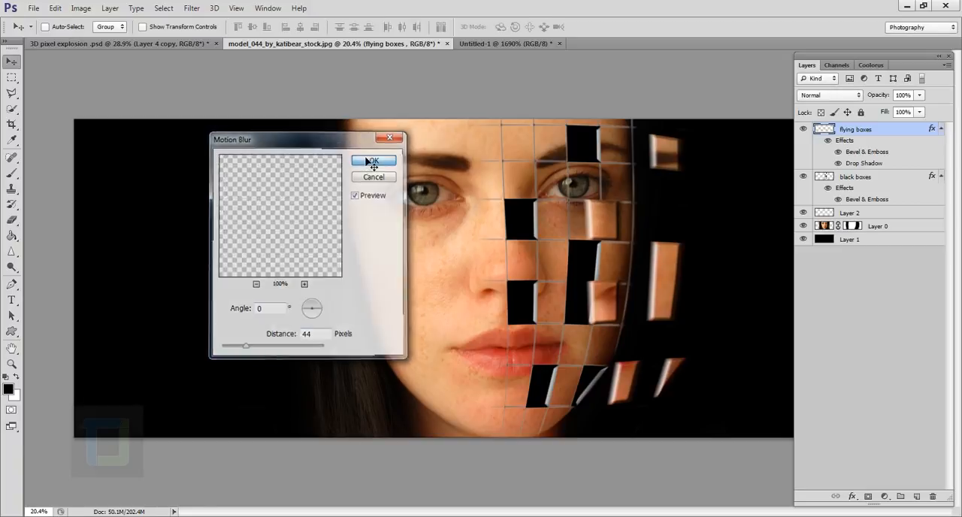
# - Set the blend mode of the grid lines layer, Layer 2, to Overlay
pyautogui.scroll(2, 682, 301)
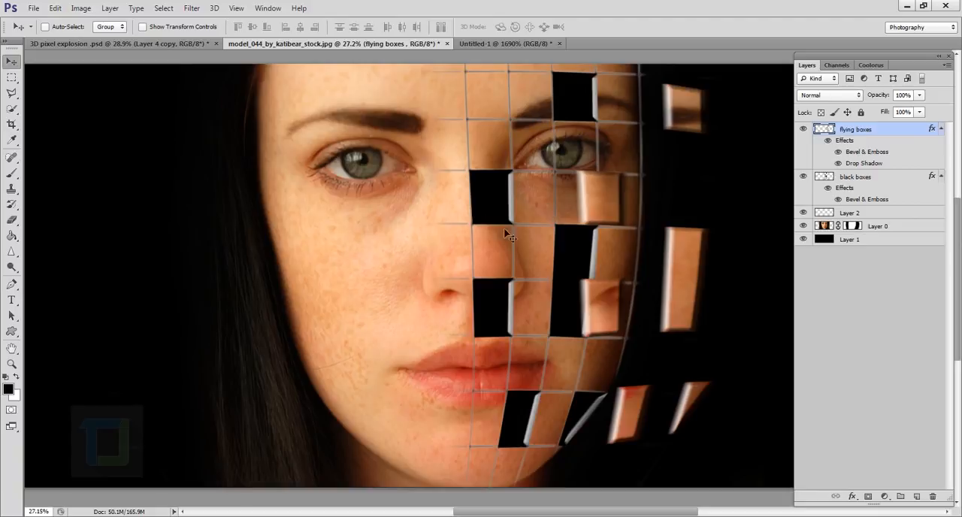
pyautogui.scroll(-3, 586, 229)
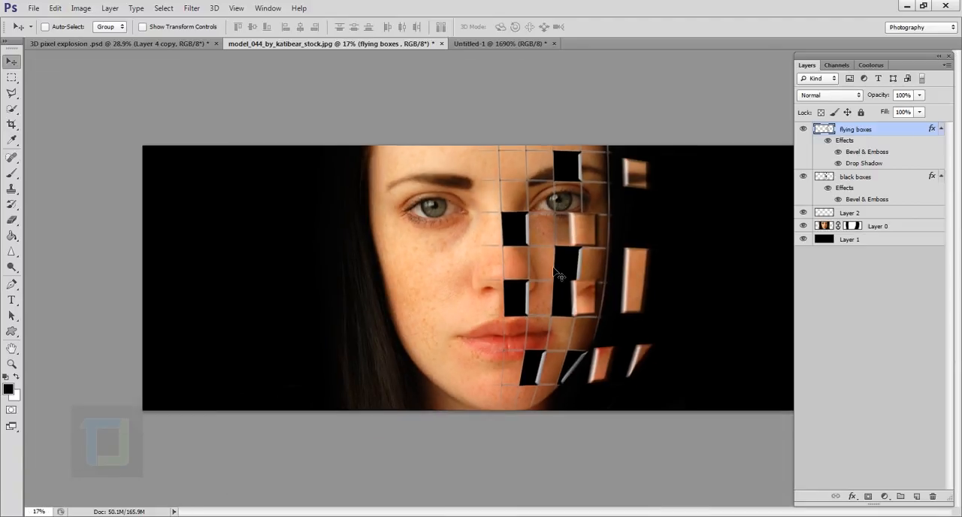
pyautogui.scroll(3, 554, 269)
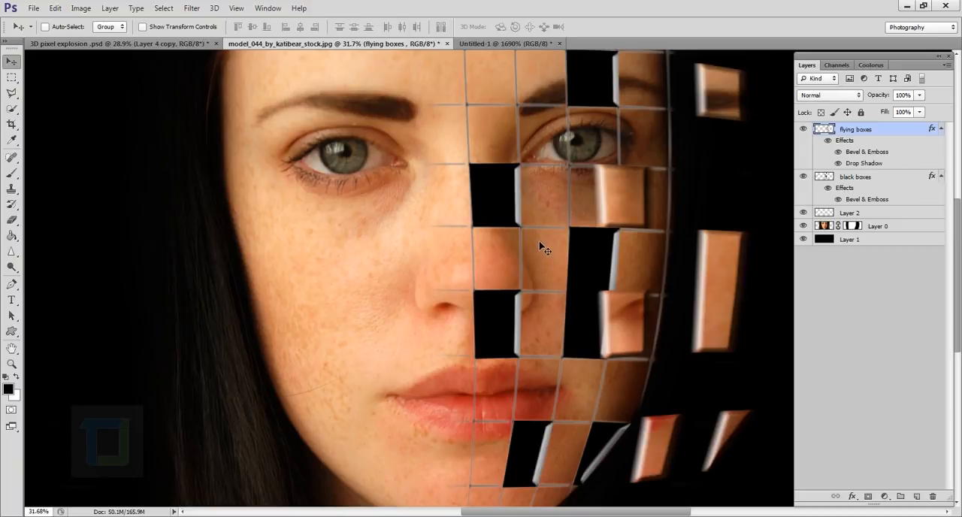
pyautogui.click(865, 215)
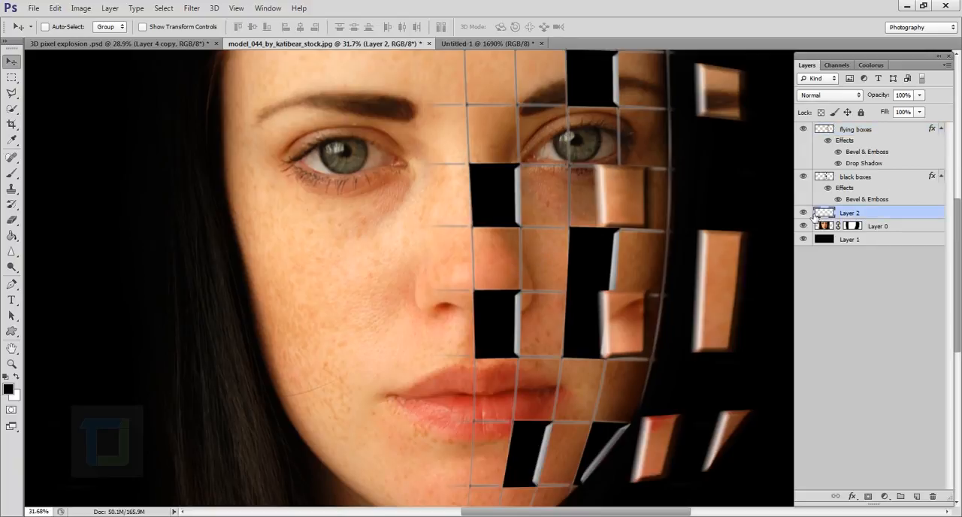
pyautogui.click(803, 213)
pyautogui.click(803, 213)
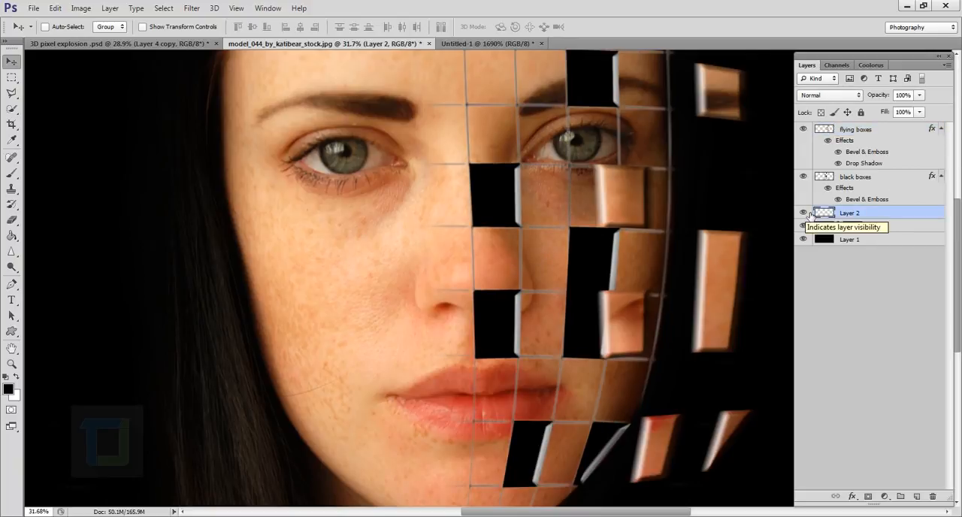
pyautogui.click(833, 96)
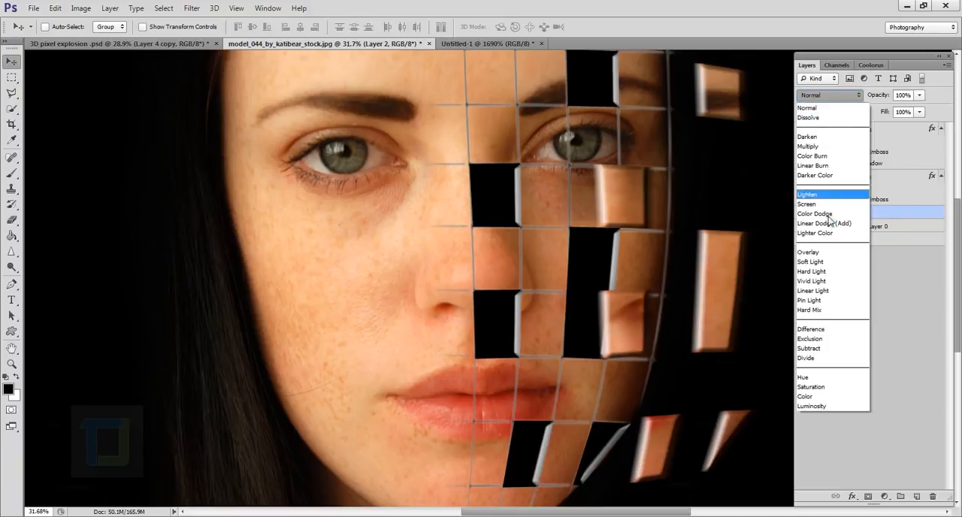
pyautogui.click(833, 251)
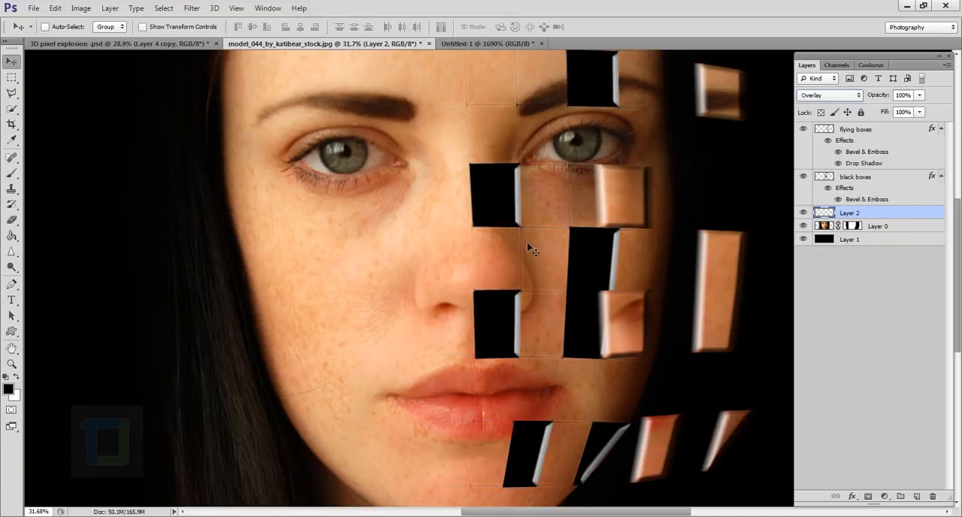
# - Add an outer glow to Layer 2, sampling a skin tone from the face and adjusting it to the orange d89968
pyautogui.scroll(2, 525, 254)
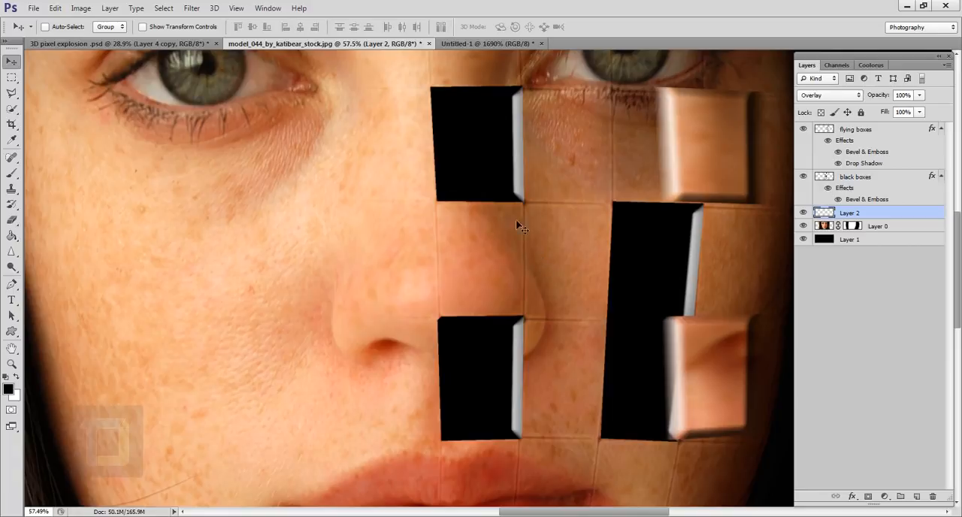
pyautogui.scroll(-4, 537, 250)
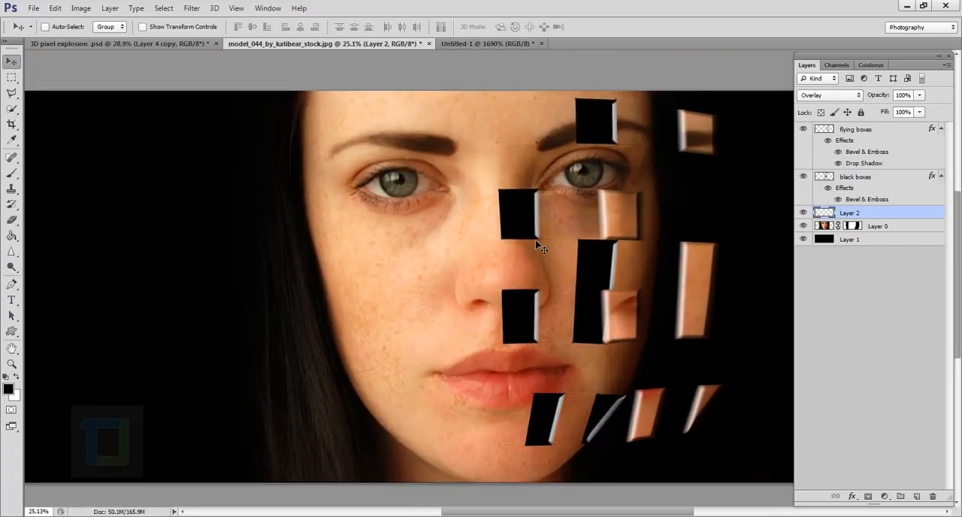
pyautogui.doubleClick(945, 217)
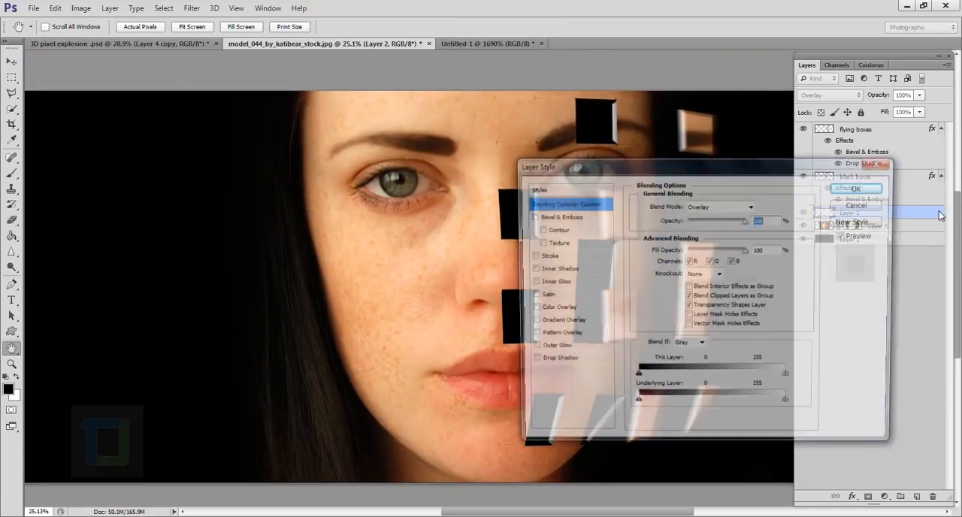
pyautogui.moveTo(654, 163); pyautogui.dragTo(815, 161)
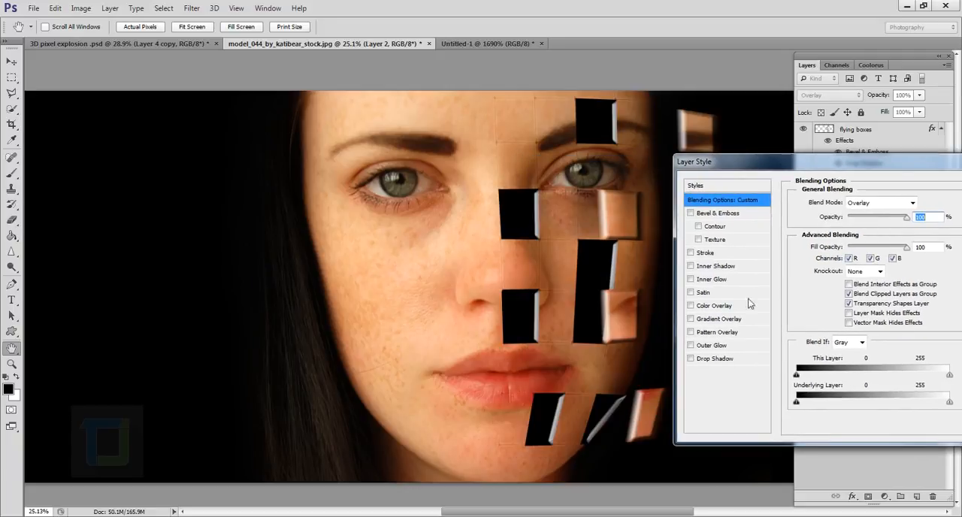
pyautogui.click(691, 345)
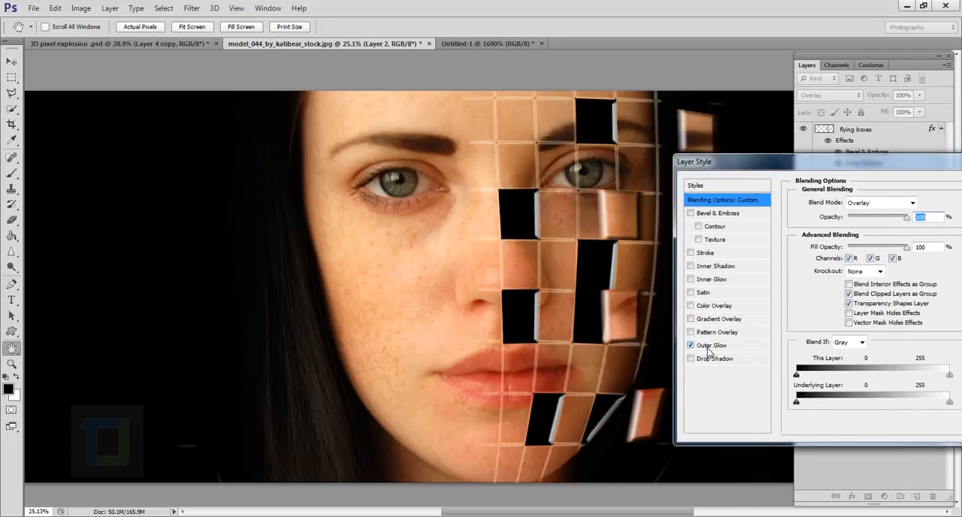
pyautogui.click(708, 348)
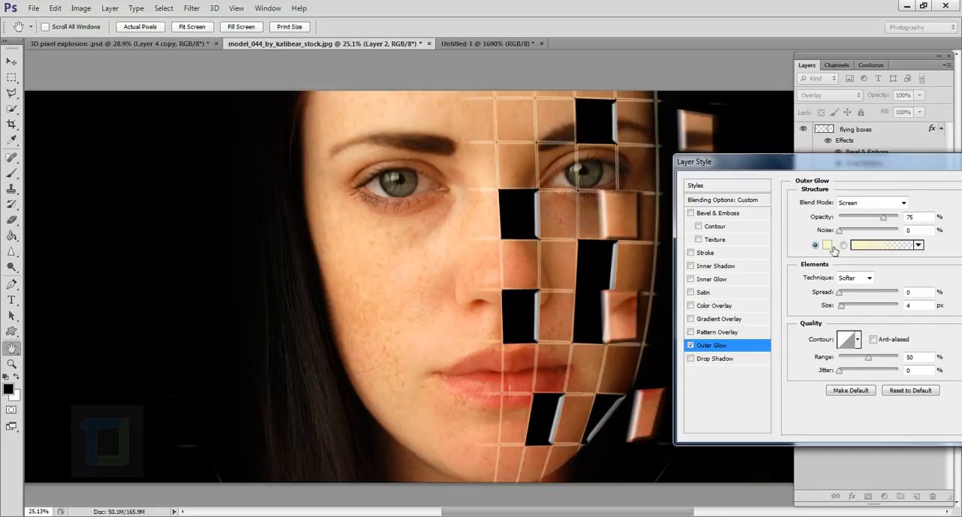
pyautogui.click(830, 246)
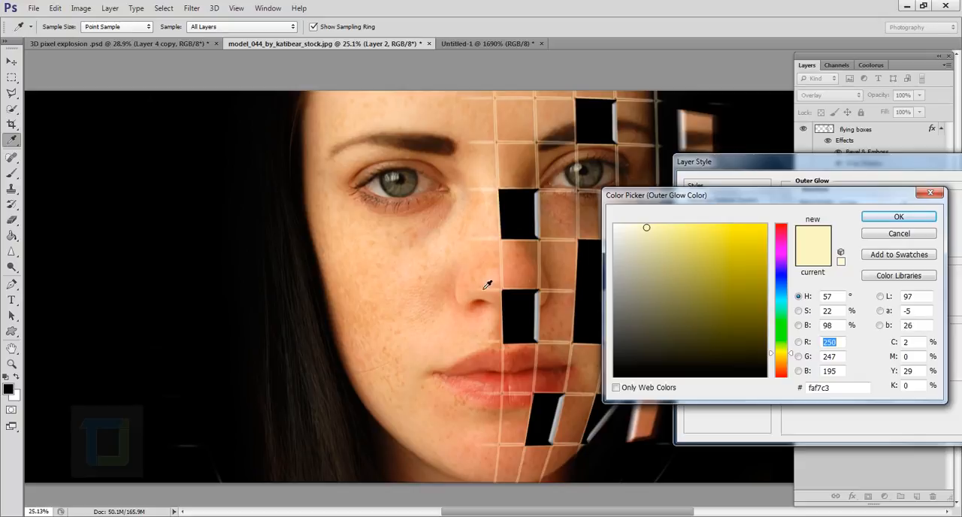
pyautogui.click(445, 304)
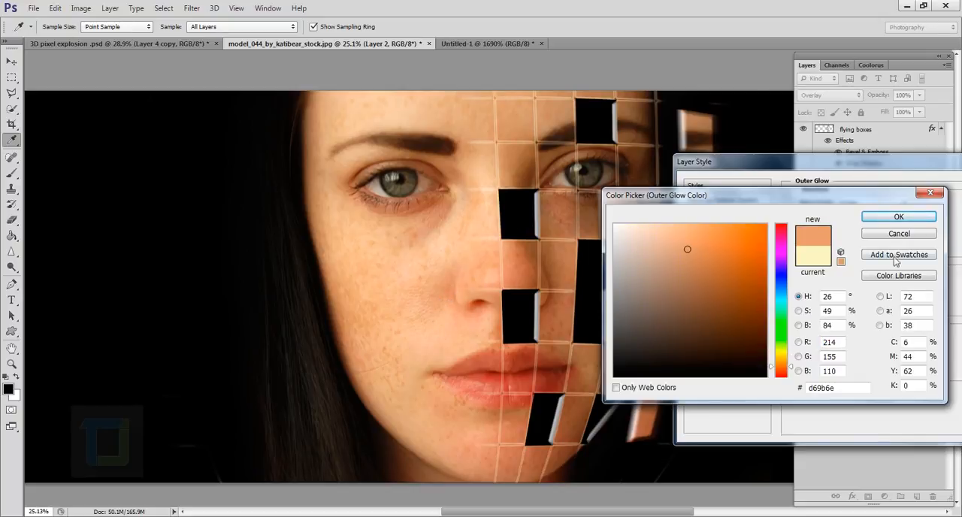
pyautogui.moveTo(695, 274); pyautogui.dragTo(692, 248)
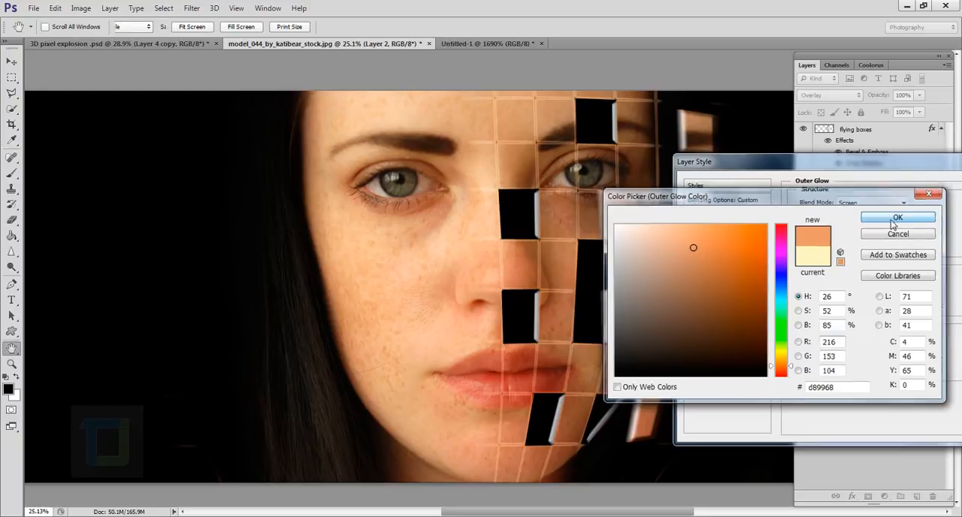
pyautogui.click(898, 217)
# - Set the outer glow's size to 27 px and its opacity to about 56%, and apply the layer style
pyautogui.moveTo(842, 306); pyautogui.dragTo(849, 305)
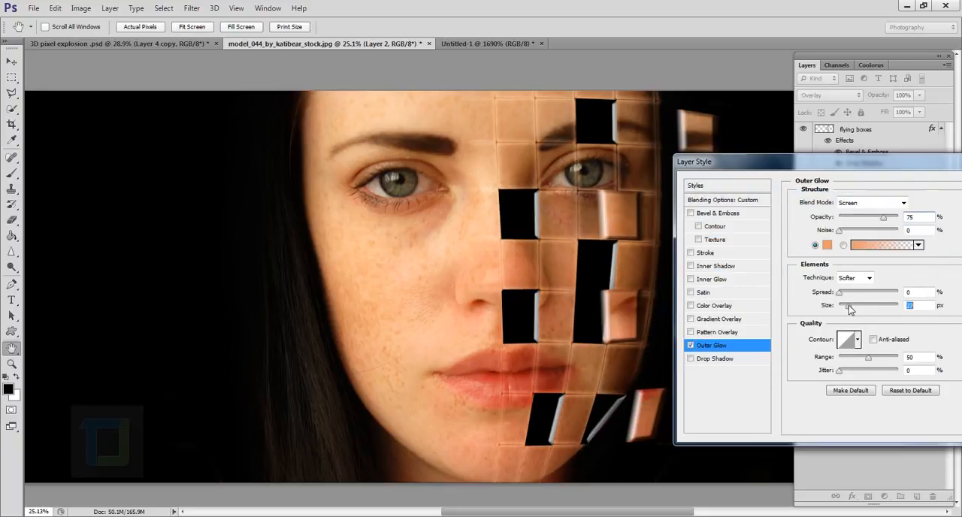
pyautogui.moveTo(884, 218); pyautogui.dragTo(872, 220)
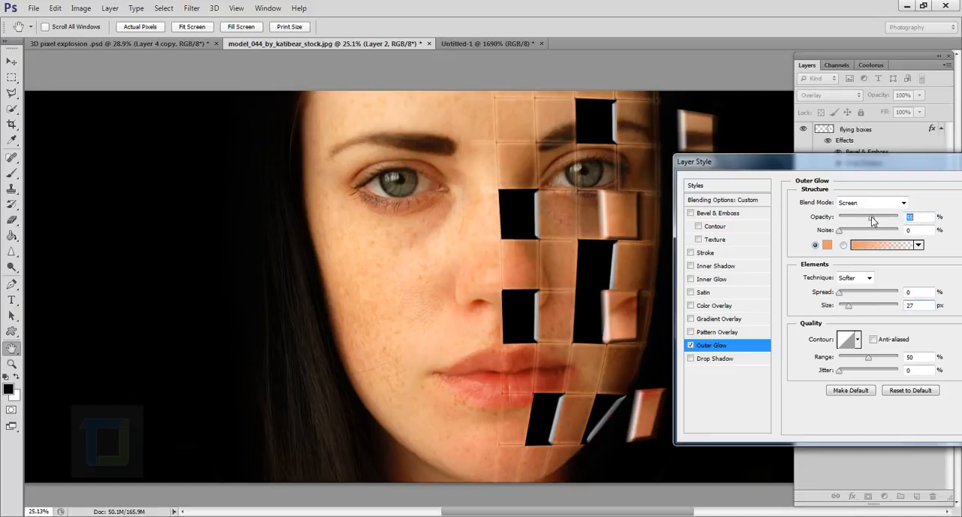
pyautogui.moveTo(868, 221); pyautogui.dragTo(872, 221)
pyautogui.moveTo(949, 170); pyautogui.dragTo(864, 181)
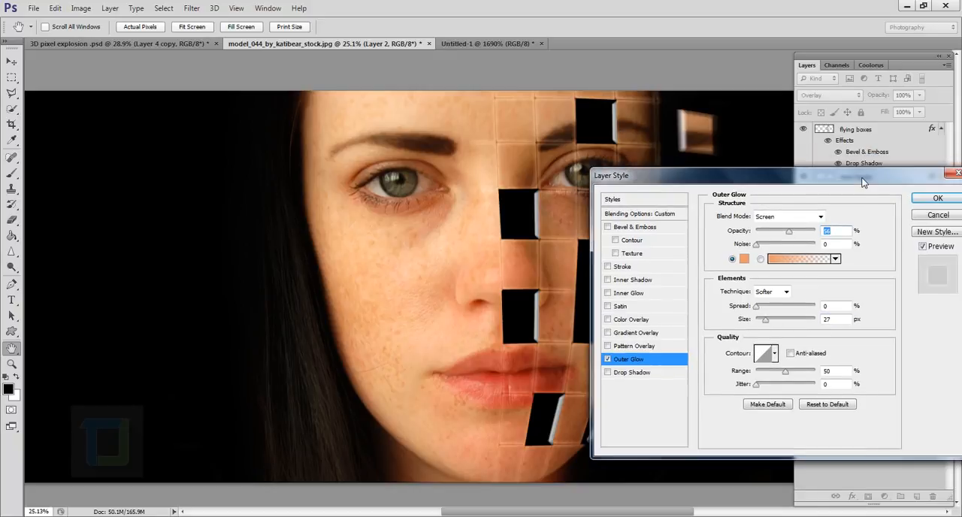
pyautogui.click(936, 197)
# - Examine the grid lines' glow up close around the brow, eye and mouth, and in the whole composition
pyautogui.moveTo(577, 228); pyautogui.dragTo(600, 229)
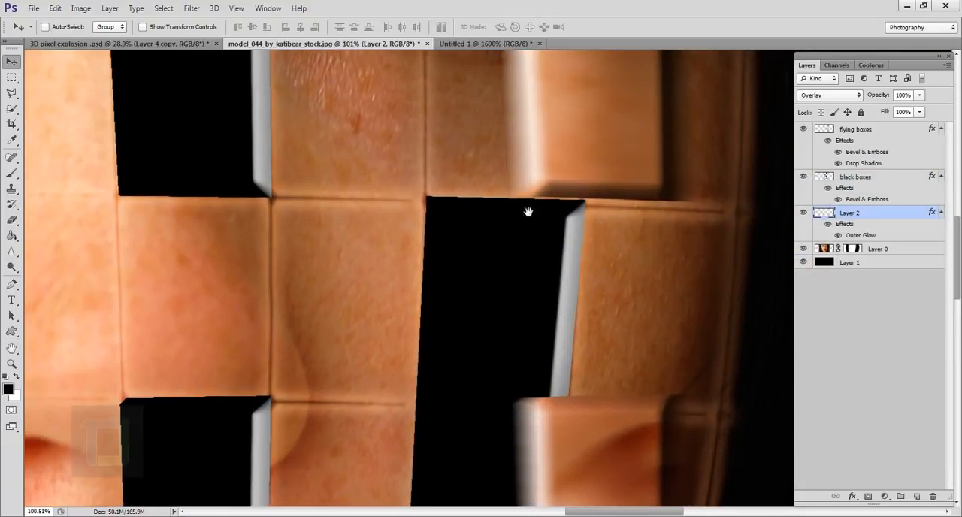
pyautogui.moveTo(528, 212); pyautogui.dragTo(516, 401)
pyautogui.moveTo(498, 218); pyautogui.dragTo(490, 398)
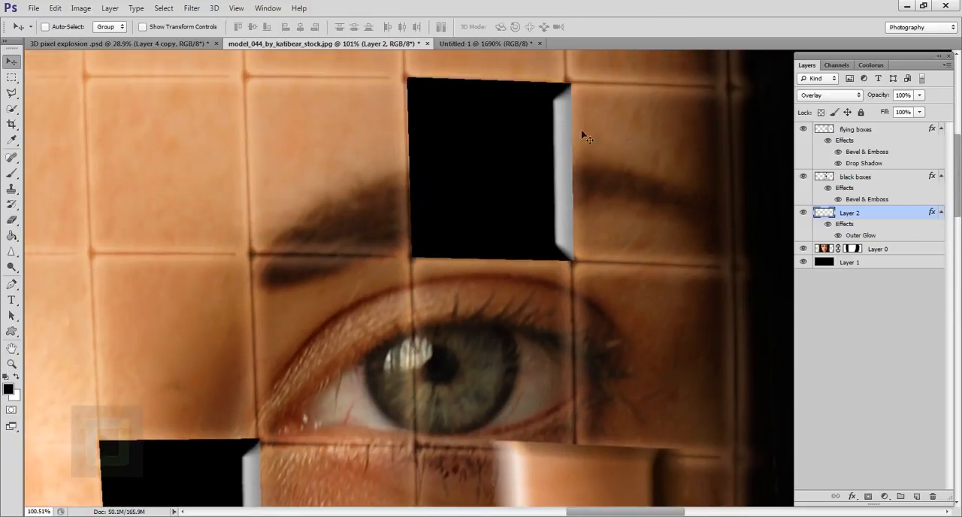
pyautogui.moveTo(438, 101); pyautogui.dragTo(432, 246)
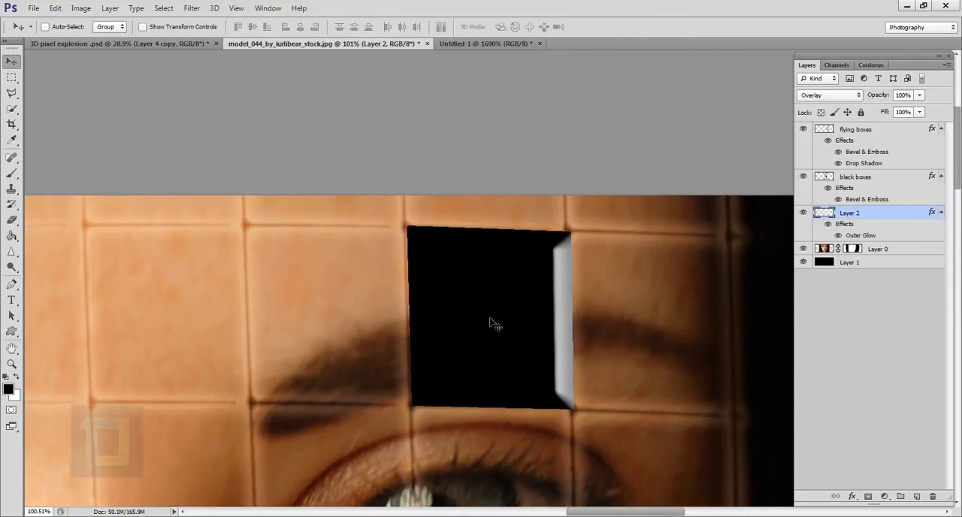
pyautogui.scroll(-3, 490, 318)
pyautogui.moveTo(552, 362); pyautogui.dragTo(561, 130)
pyautogui.scroll(-3, 558, 157)
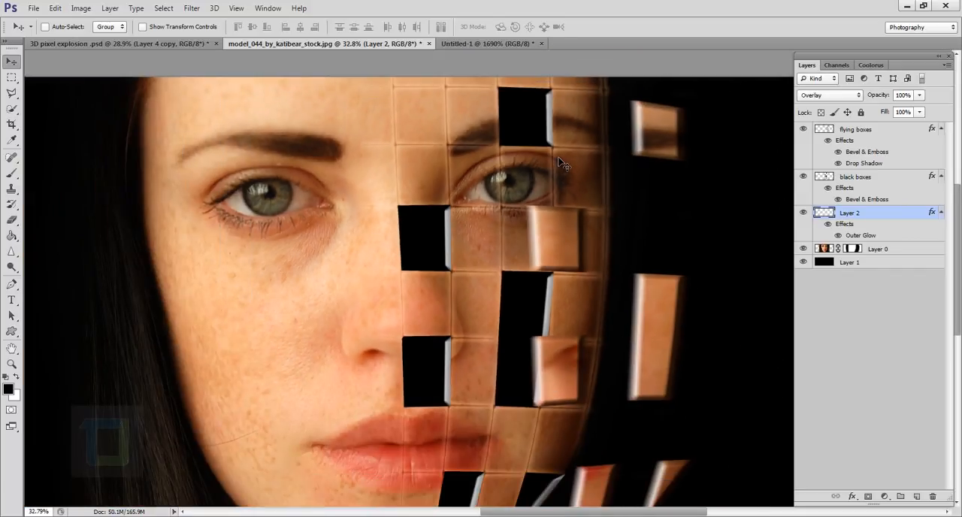
pyautogui.scroll(-2, 457, 350)
pyautogui.scroll(4, 466, 421)
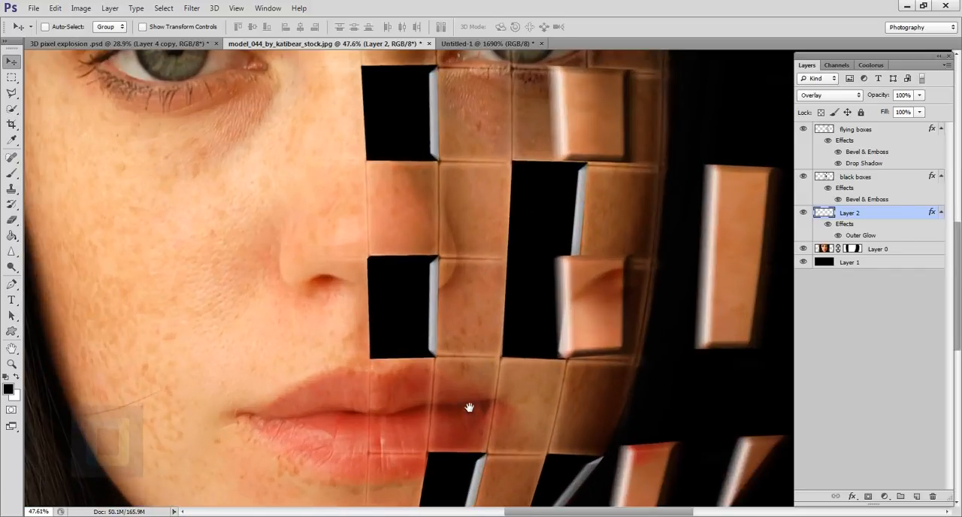
pyautogui.moveTo(469, 408); pyautogui.dragTo(468, 263)
pyautogui.scroll(-2, 440, 348)
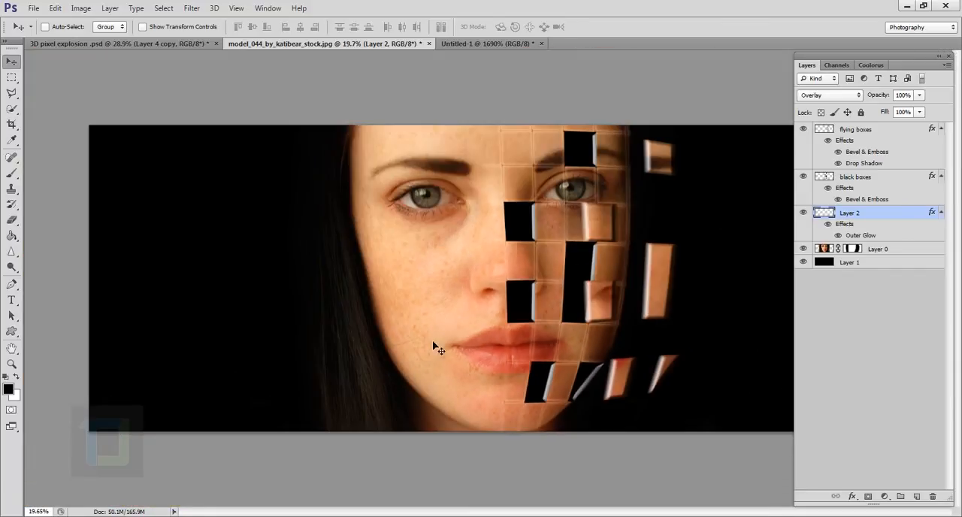
pyautogui.scroll(-1, 687, 248)
pyautogui.scroll(2, 563, 278)
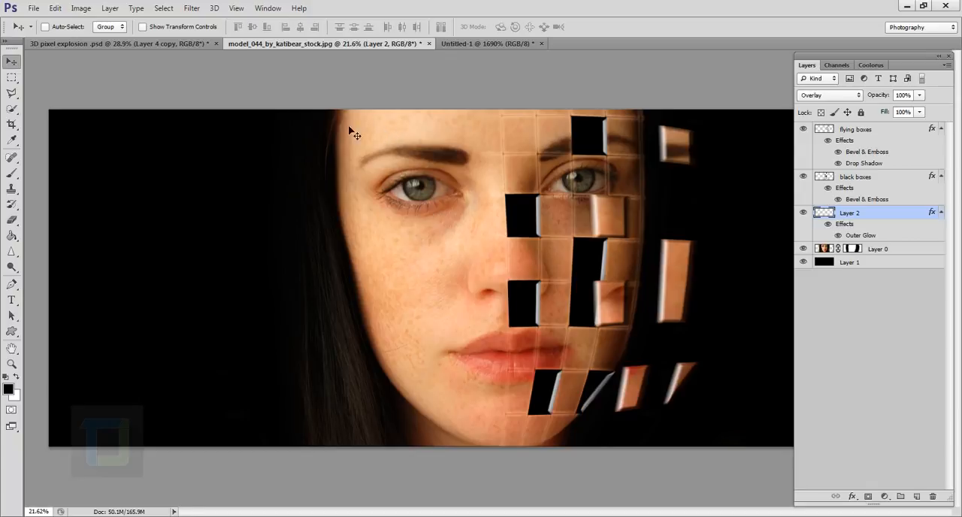
# - Switch to the 3D pixel explosion .psd document and examine its denser grid and flying pieces for comparison
pyautogui.click(186, 43)
pyautogui.scroll(5, 583, 331)
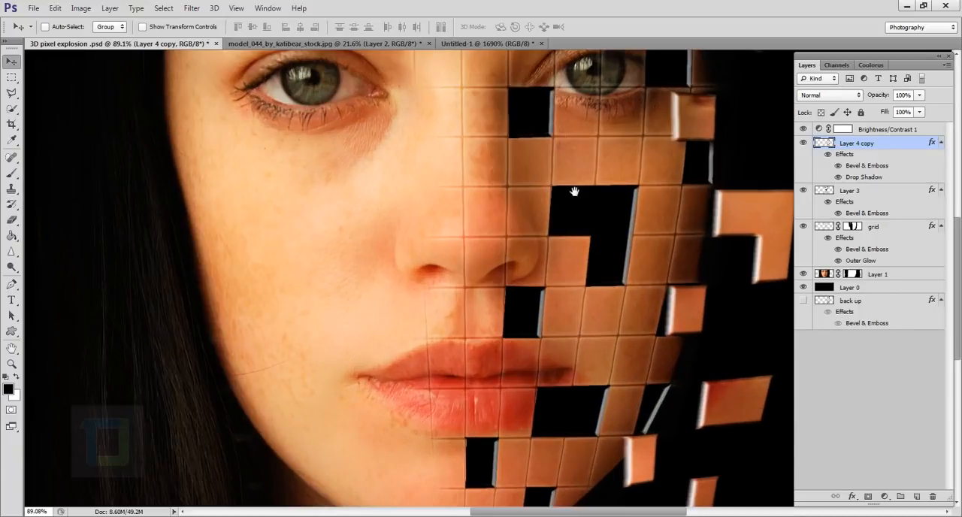
pyautogui.moveTo(573, 191); pyautogui.dragTo(492, 337)
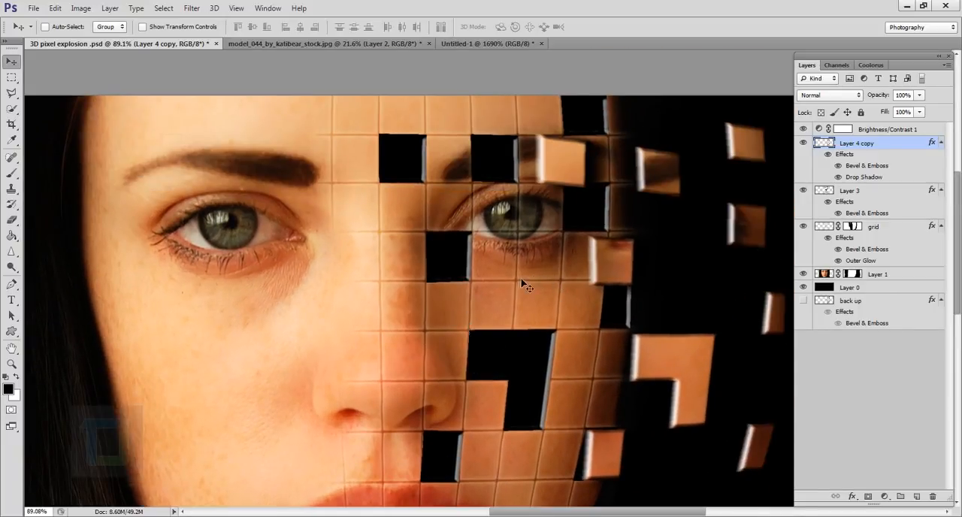
pyautogui.scroll(-2, 518, 317)
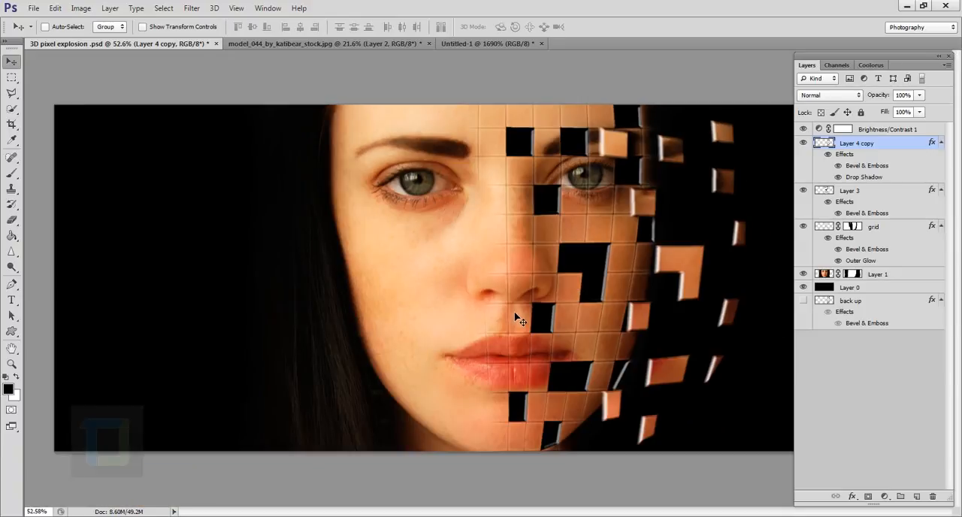
pyautogui.scroll(-1, 588, 315)
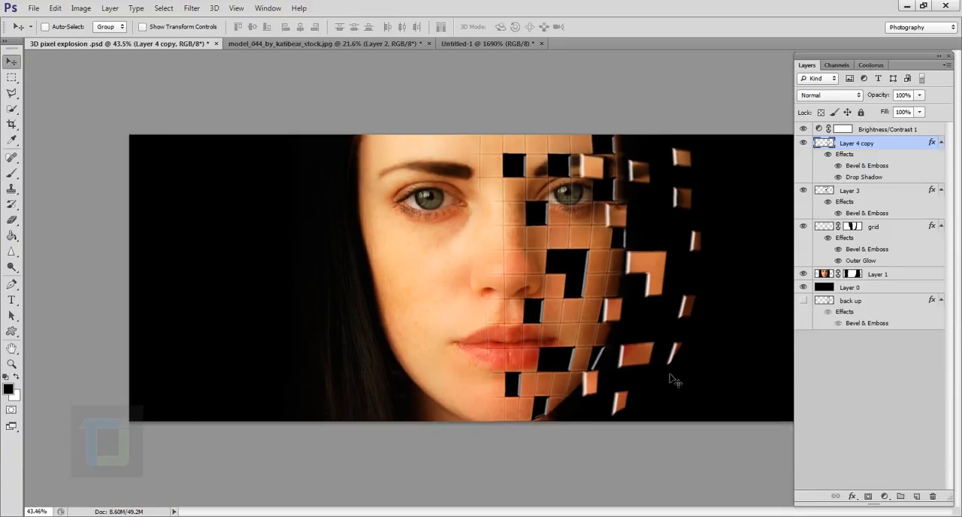
# - Examine the pixel grid and flying pieces of the 3D pixel explosion .psd composition both up close and as a whole
pyautogui.scroll(-1, 583, 282)
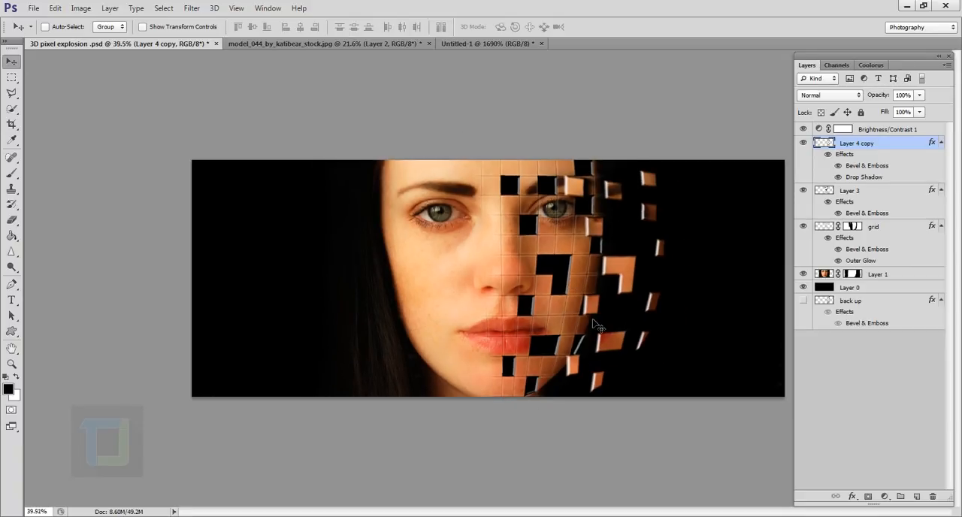
pyautogui.scroll(3, 597, 325)
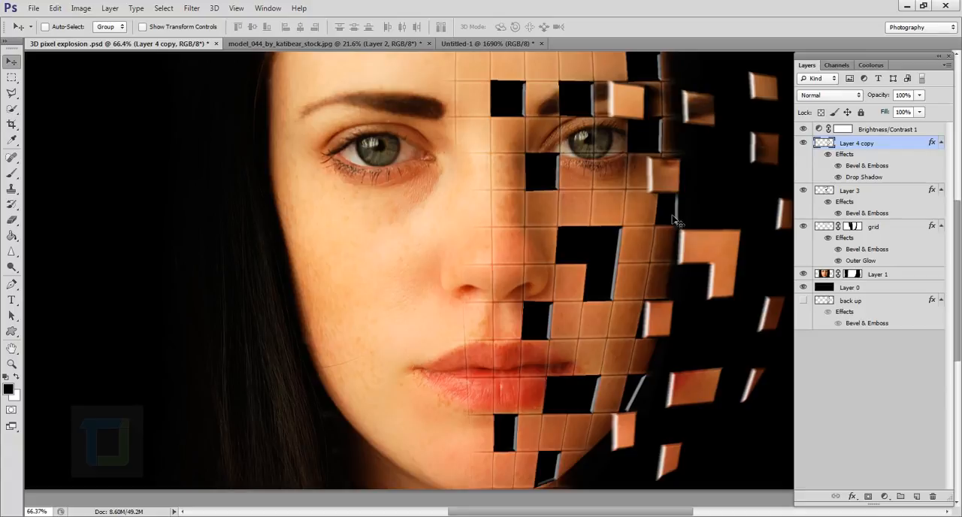
pyautogui.scroll(-2, 673, 221)
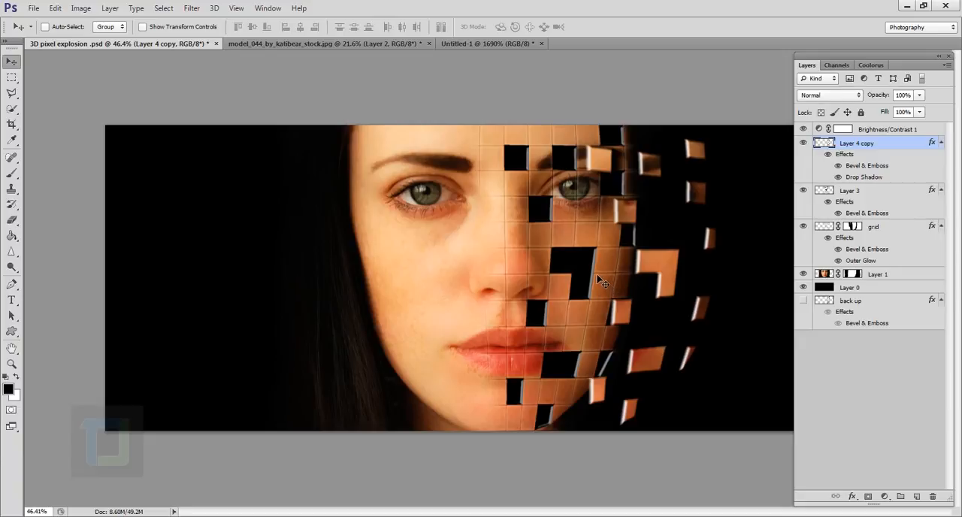
# - Return to the model_044_by_katibear_stock.jpg document and add a Brightness/Contrast adjustment layer above the flying boxes layer
pyautogui.click(353, 43)
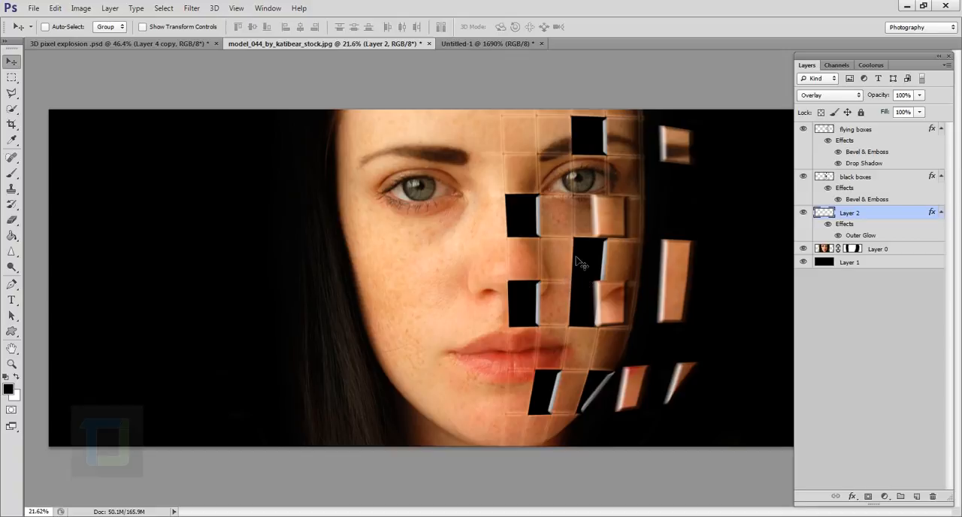
pyautogui.click(877, 132)
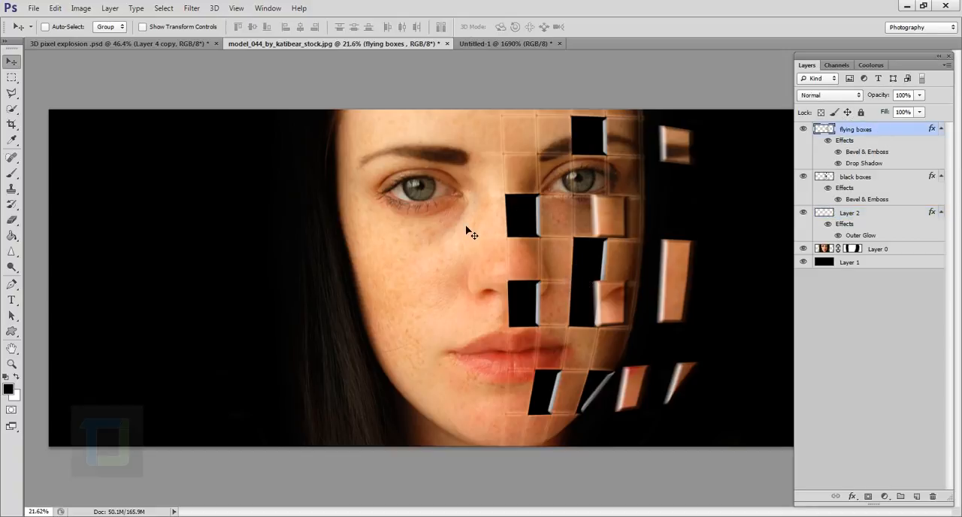
pyautogui.scroll(-2, 472, 233)
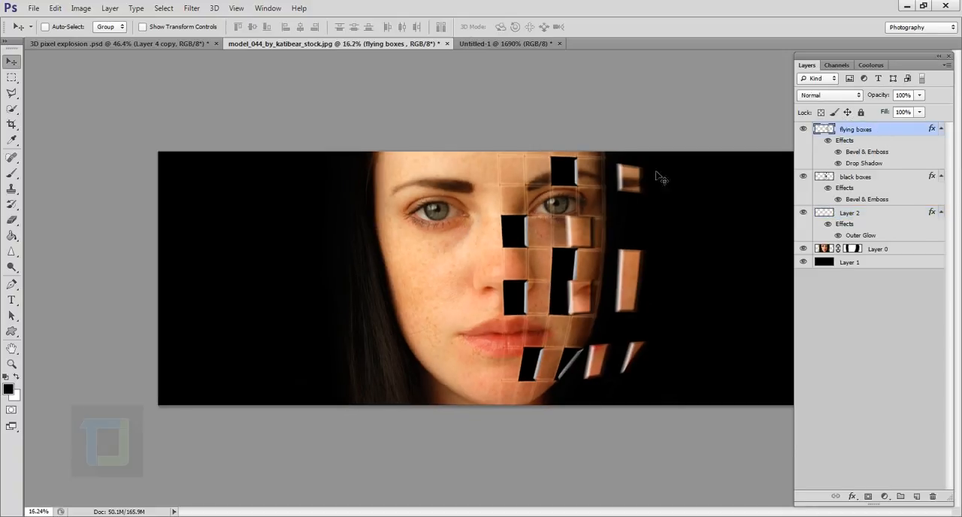
pyautogui.click(884, 497)
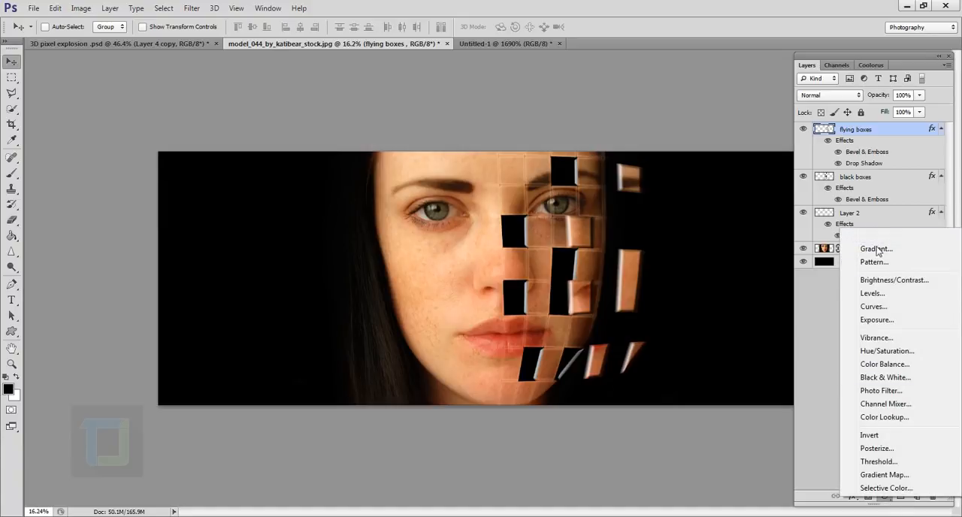
pyautogui.click(877, 282)
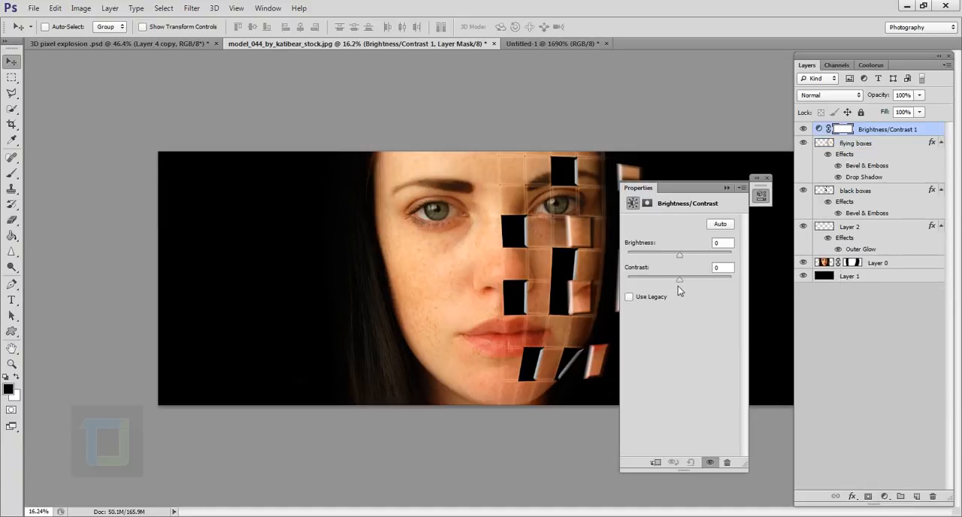
# - Set the adjustment layer's contrast to 43, collapse its properties, and check the portrait
pyautogui.moveTo(680, 282); pyautogui.dragTo(710, 284)
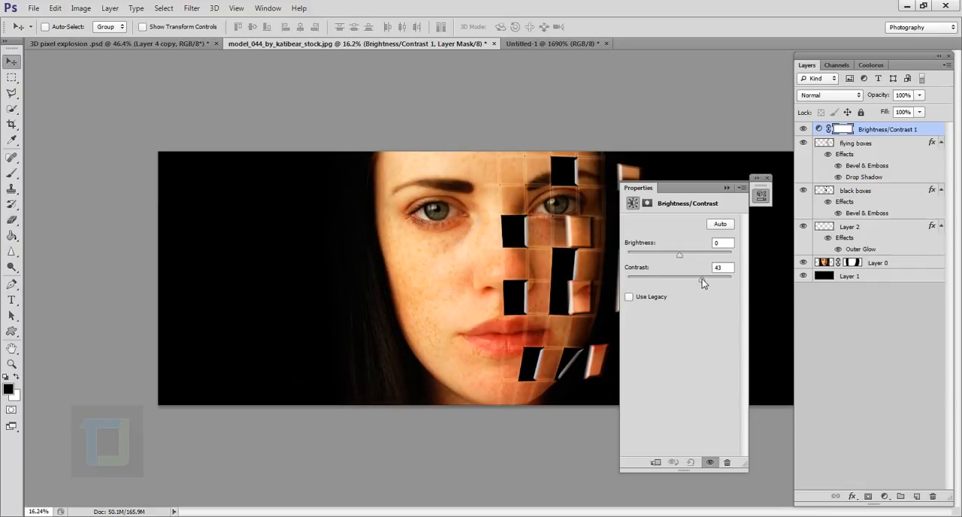
pyautogui.click(728, 187)
pyautogui.scroll(5, 583, 249)
pyautogui.scroll(2, 585, 249)
pyautogui.scroll(-4, 602, 305)
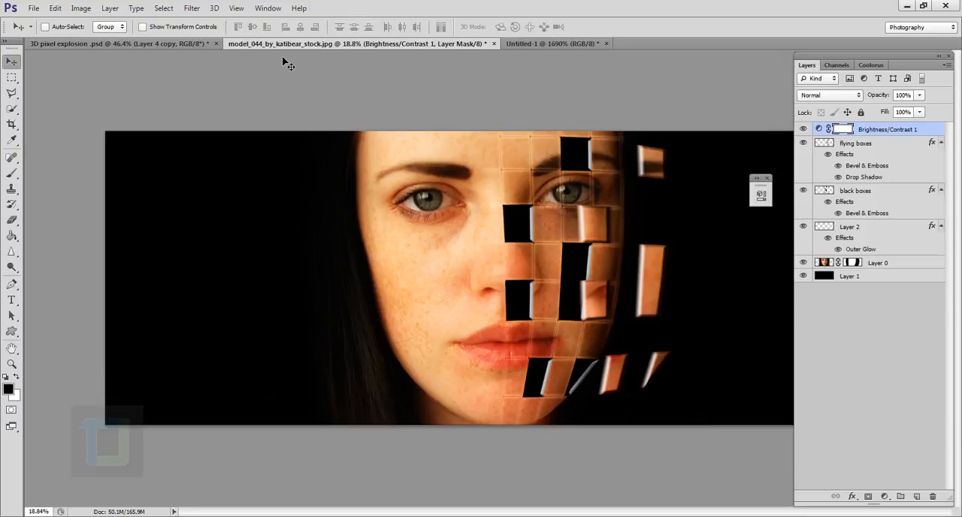
# - Switch to the 3D pixel explosion .psd document and inspect the finished effect in full-screen view, close up around the face and flying pieces
pyautogui.click(188, 43)
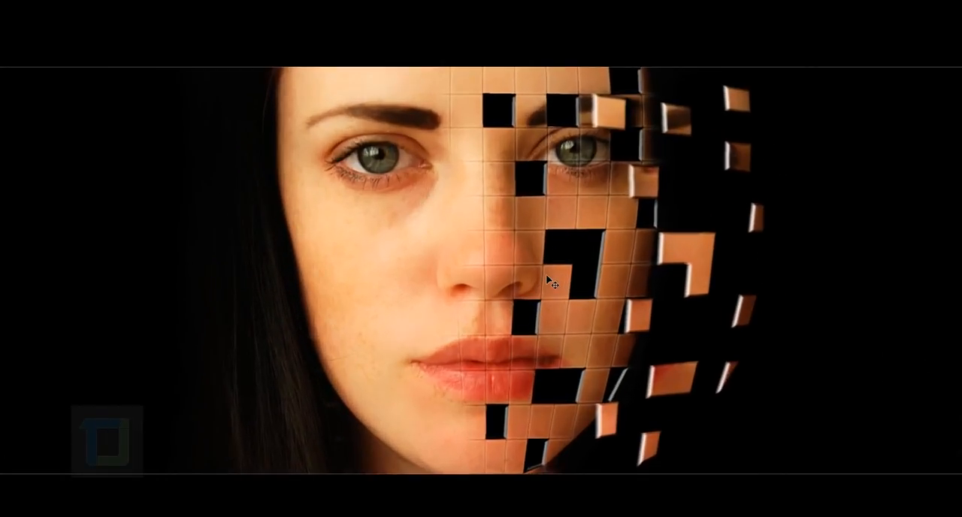
pyautogui.scroll(1, 547, 277)
pyautogui.press('space')
pyautogui.moveTo(535, 275); pyautogui.dragTo(568, 276)
pyautogui.scroll(2, 556, 276)
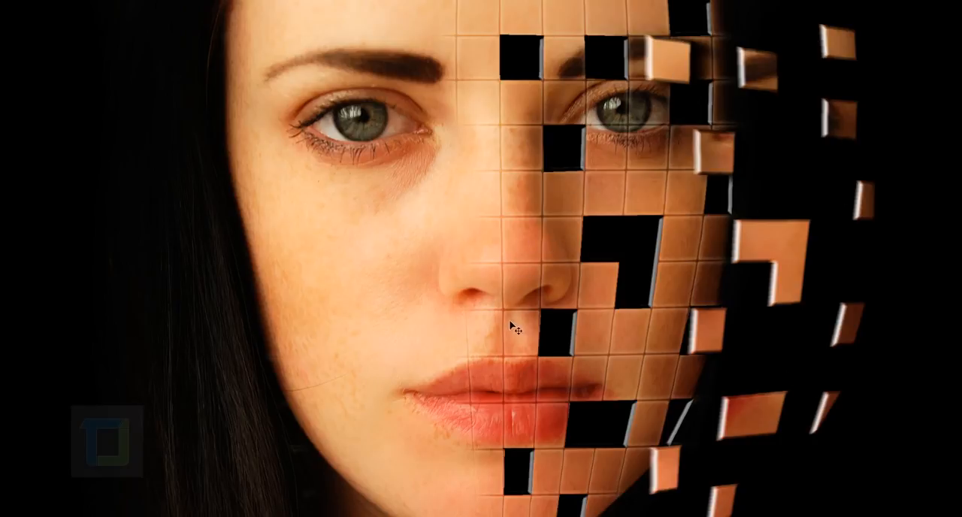
pyautogui.scroll(-3, 530, 283)
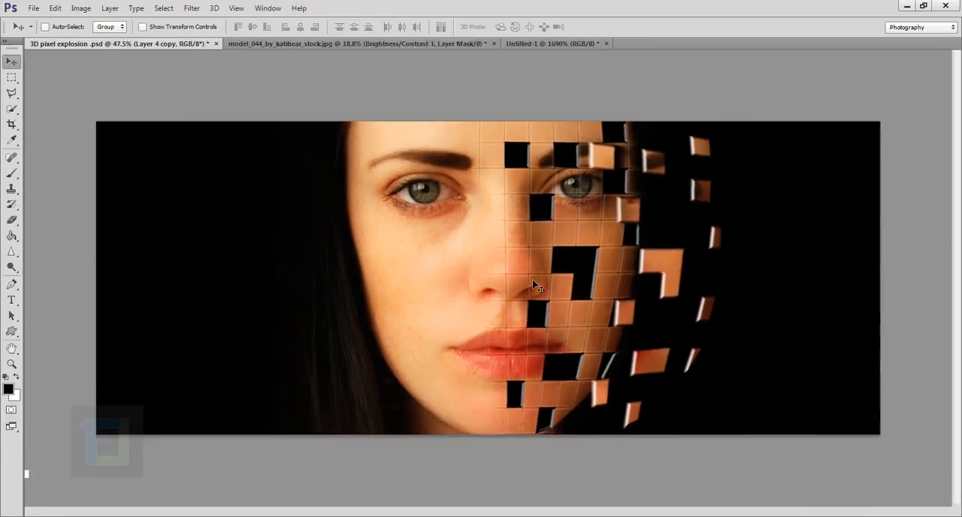